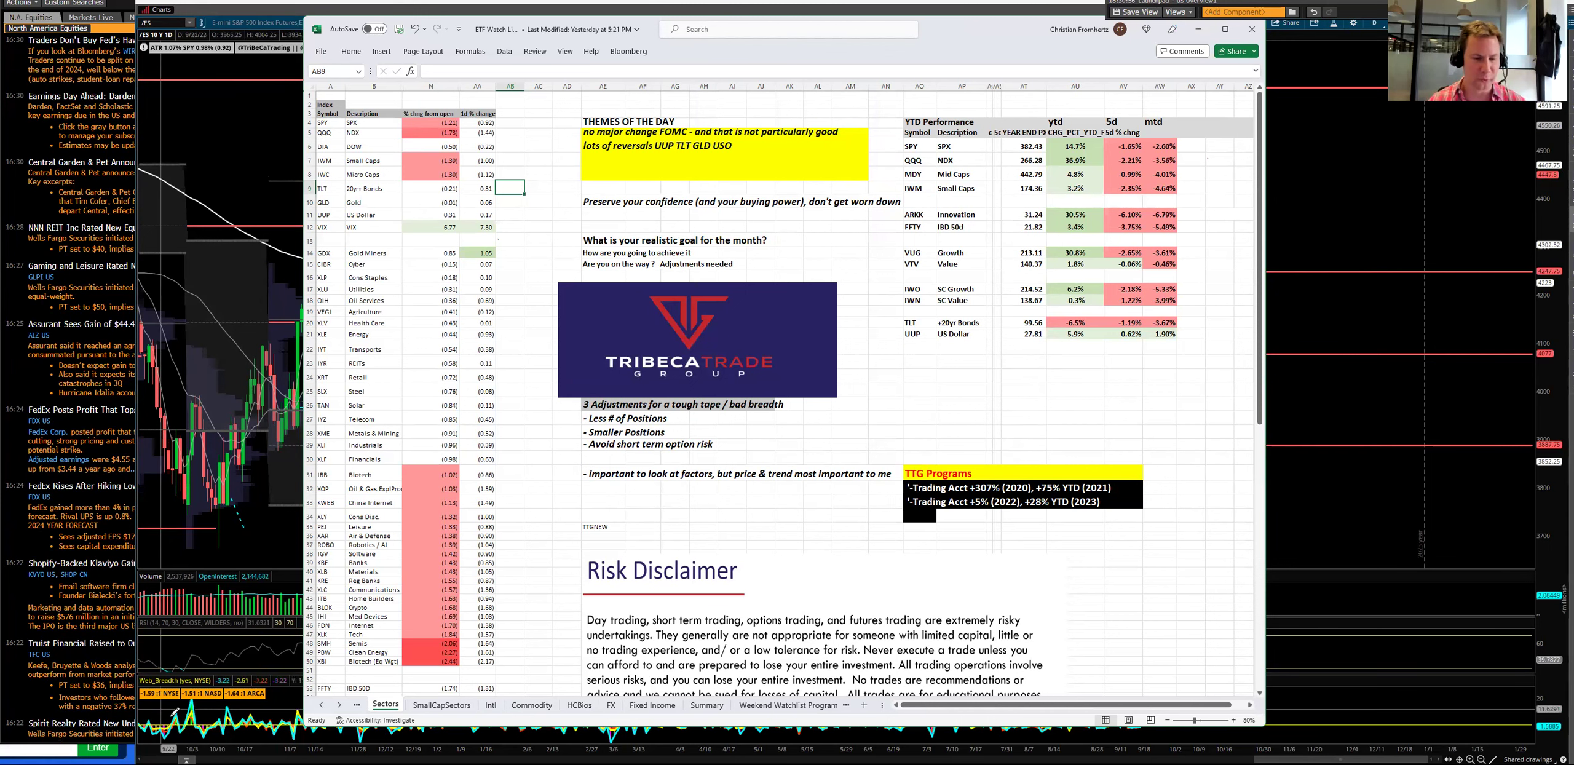
Step: Bring Bloomberg's World Interest Rate Probability (WIRP) window forward from the taskbar preview
mouse_move(186, 761)
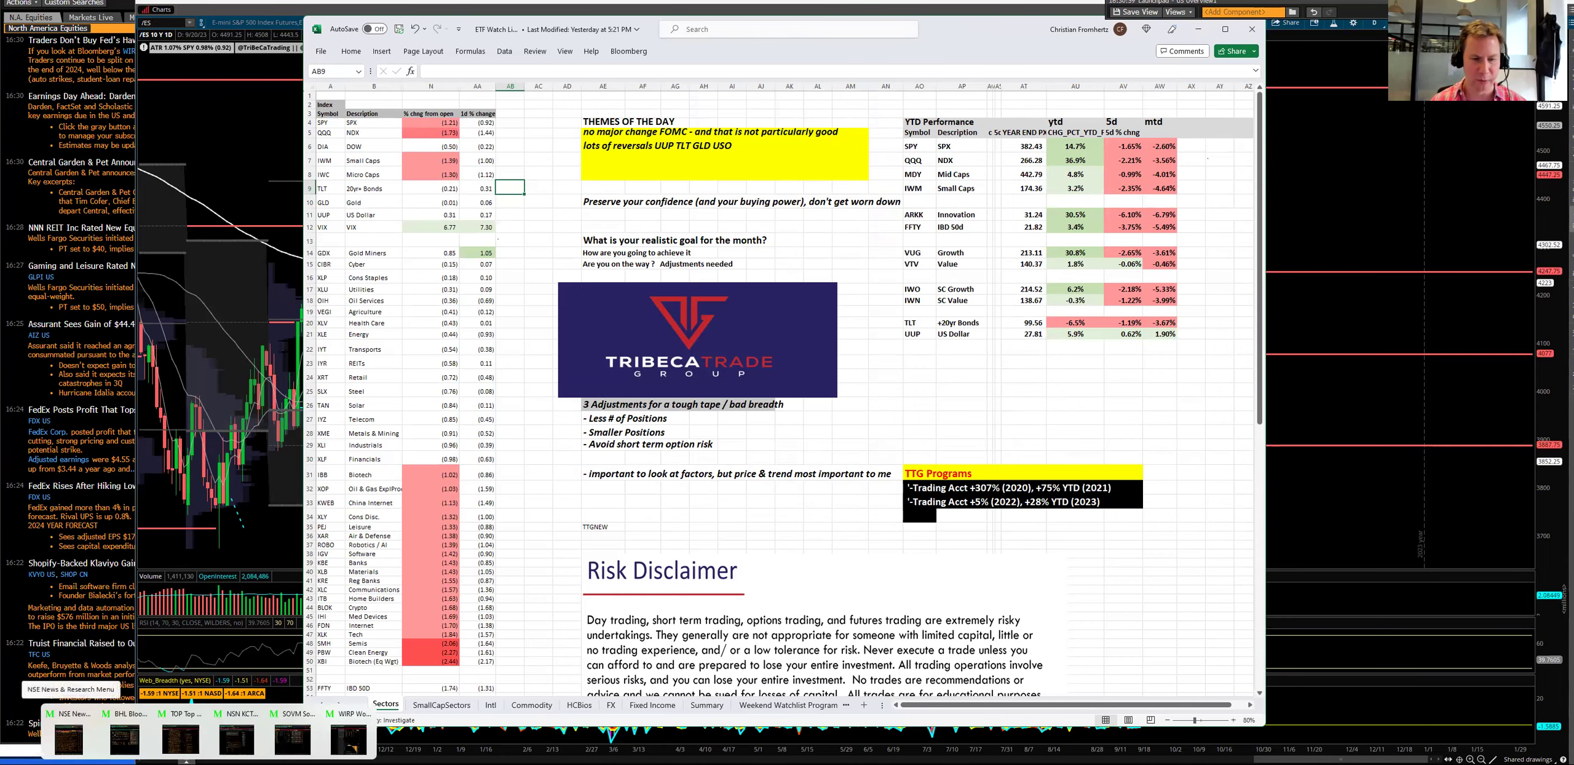
click(285, 730)
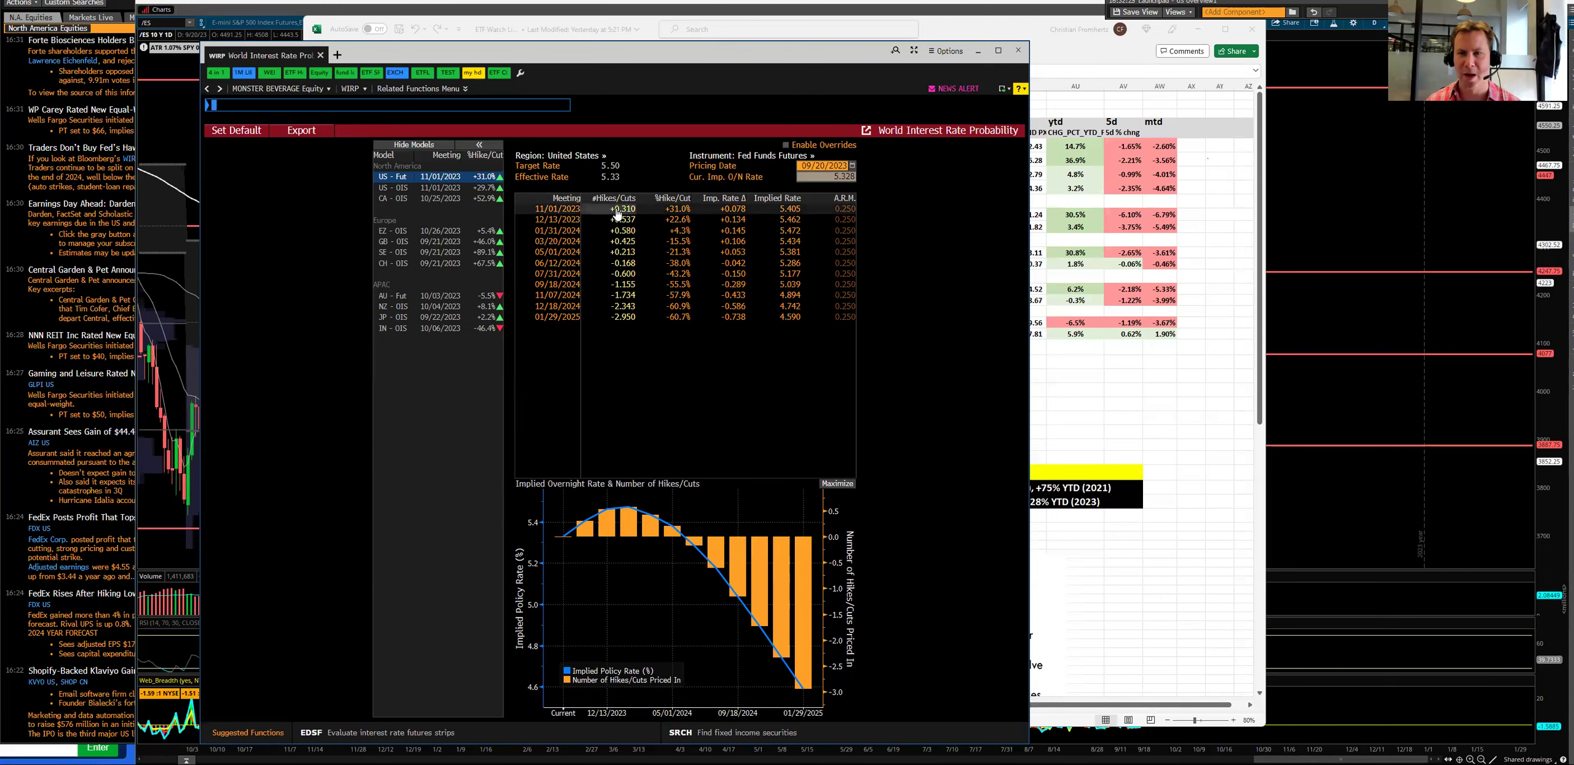
mouse_move(617, 213)
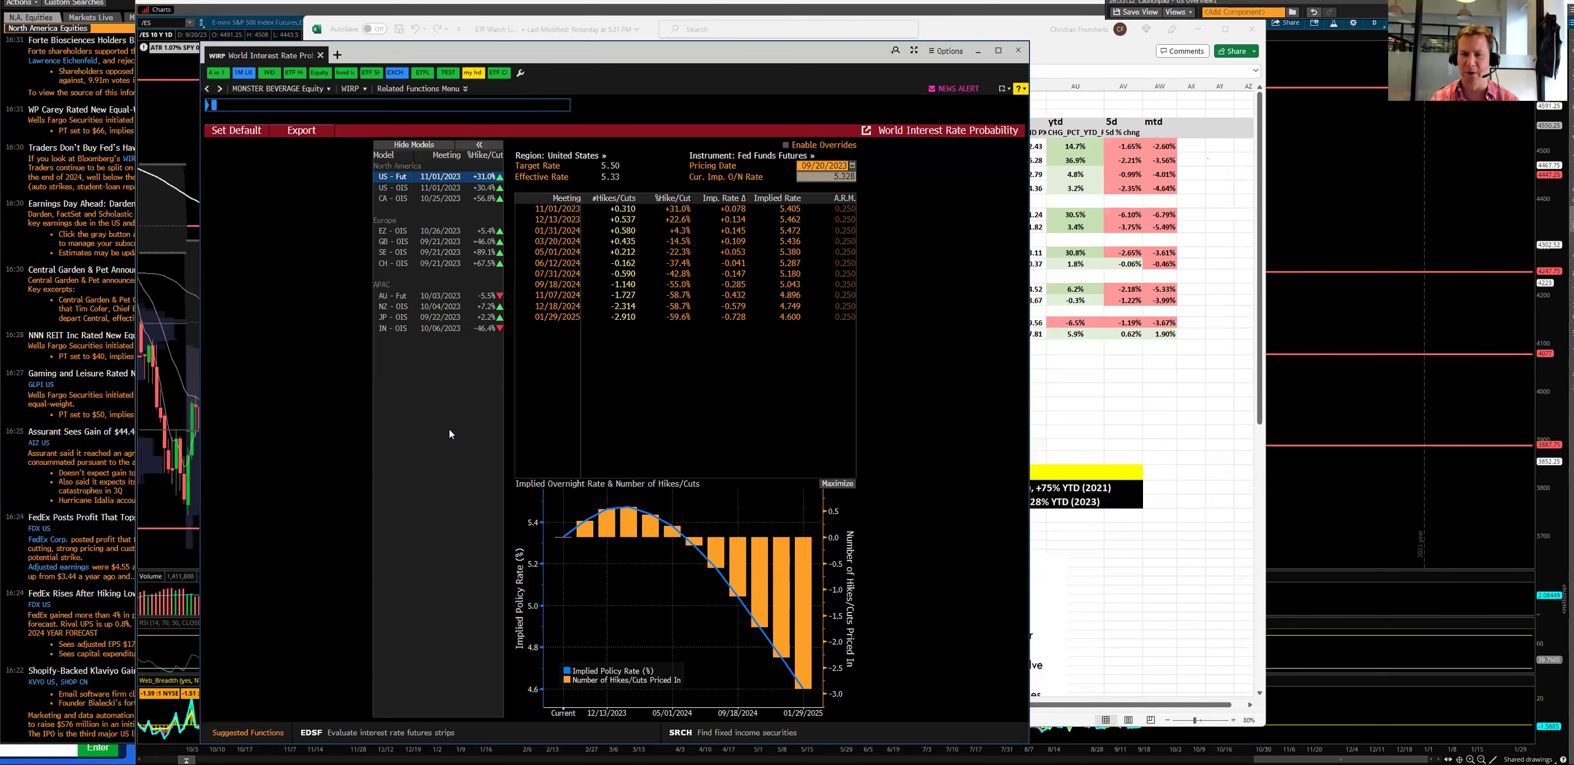
mouse_move(806, 639)
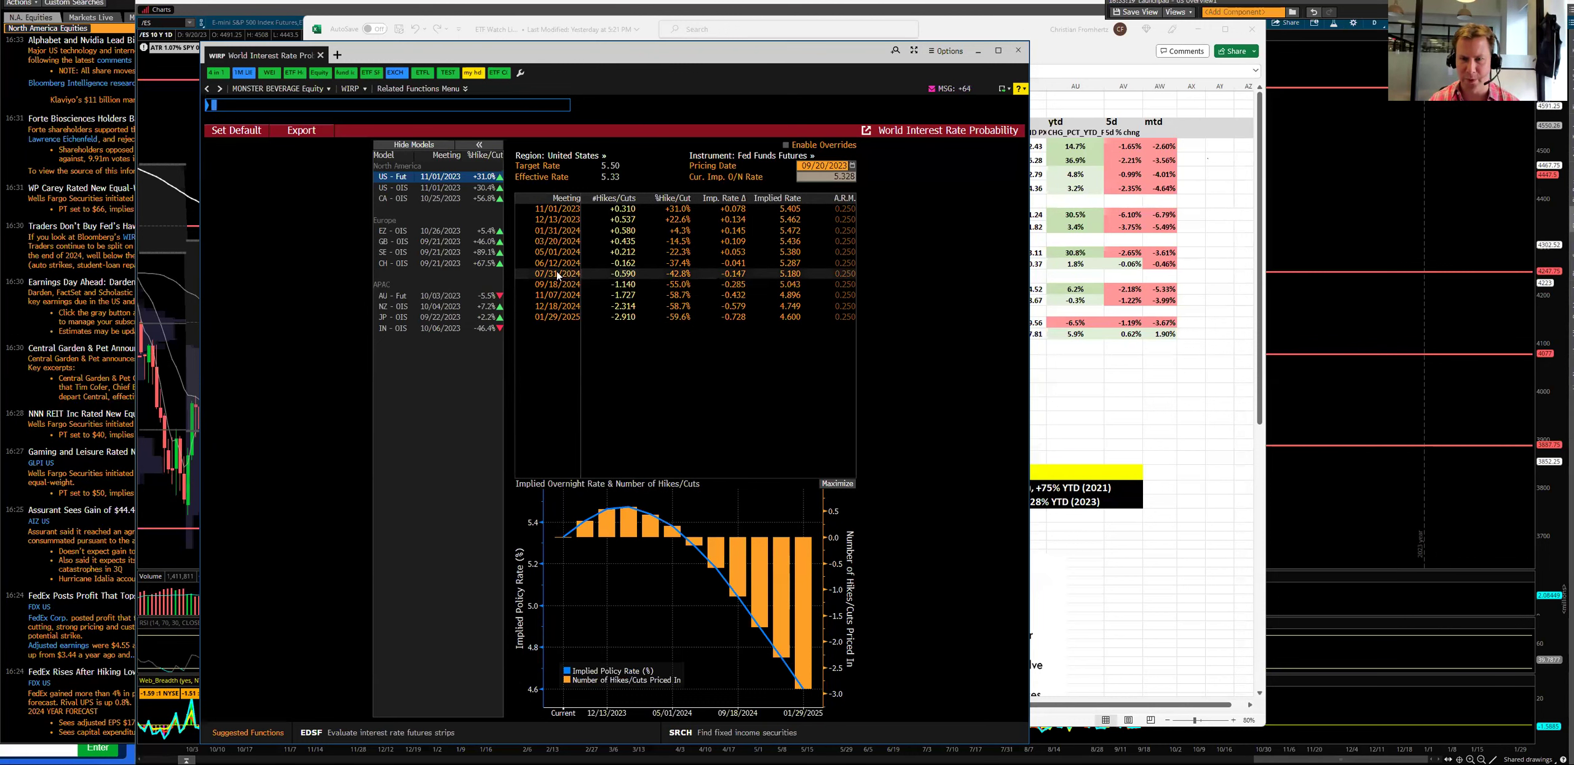
mouse_move(624, 277)
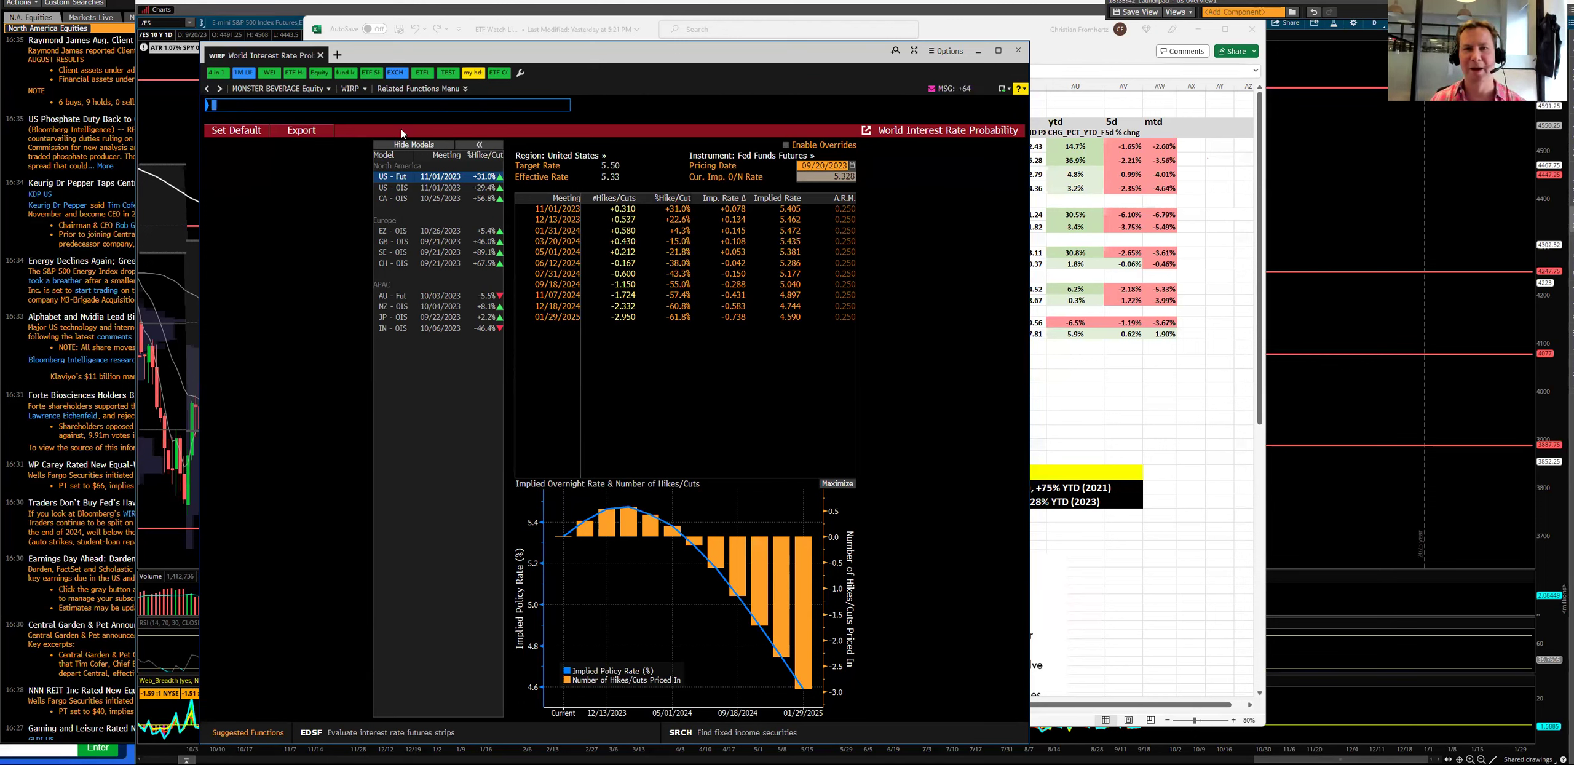
Step: Check cells AC10 and AC6 on the Excel ETF watch list, then bring the /ES futures chart forward
click(946, 32)
click(539, 201)
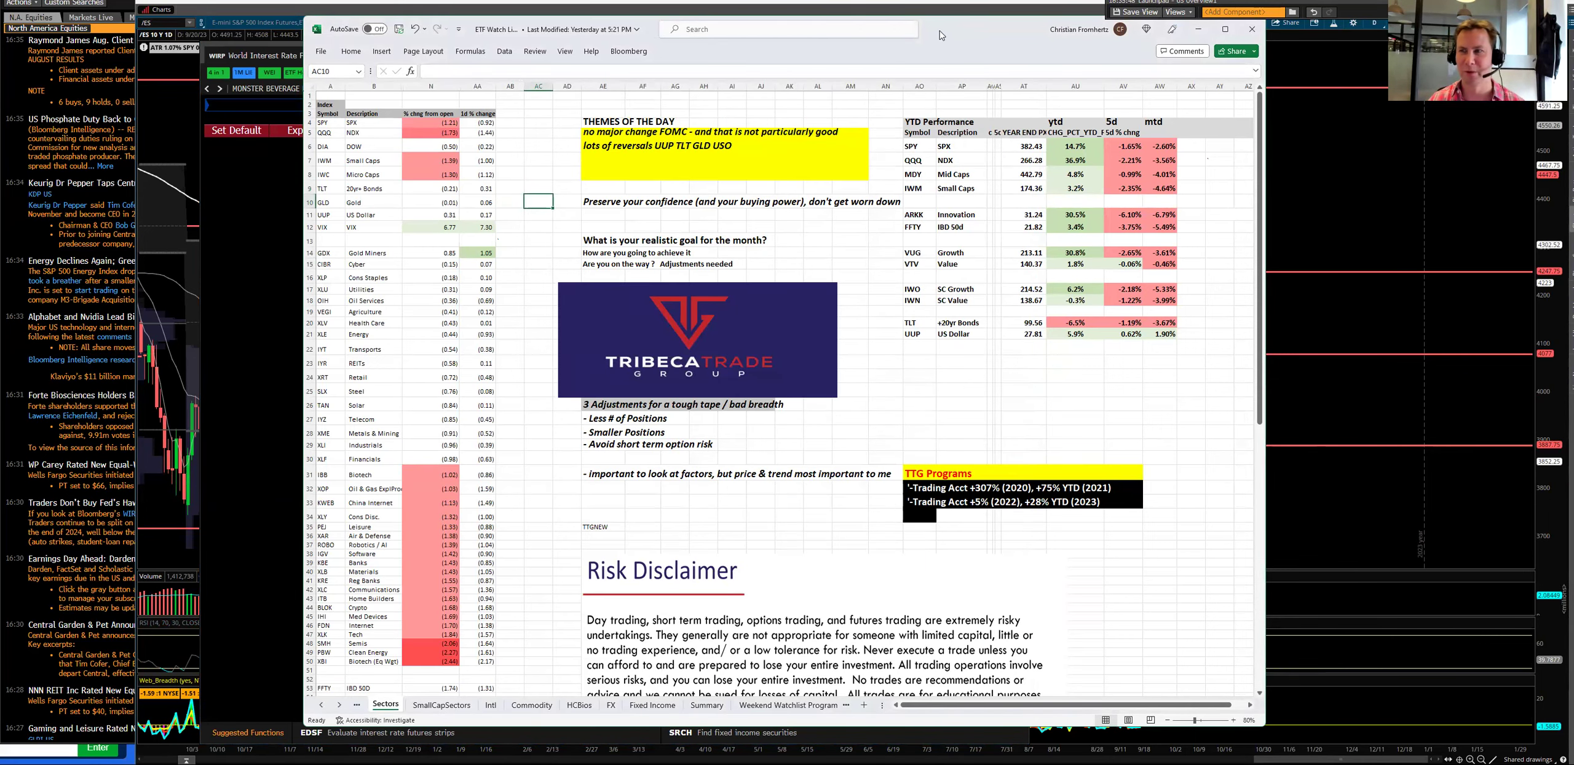
drag(952, 33, 923, 38)
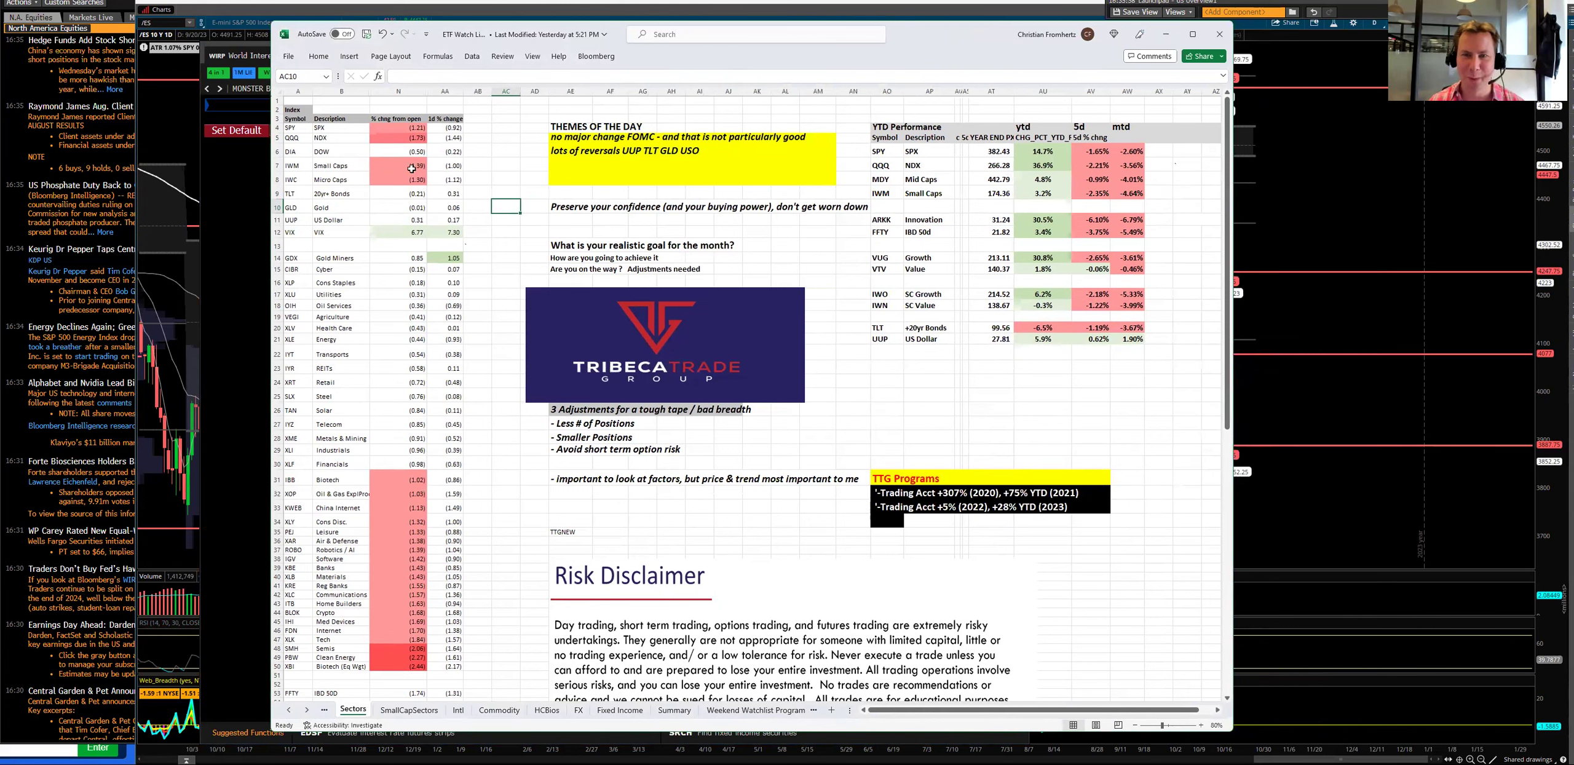
click(499, 152)
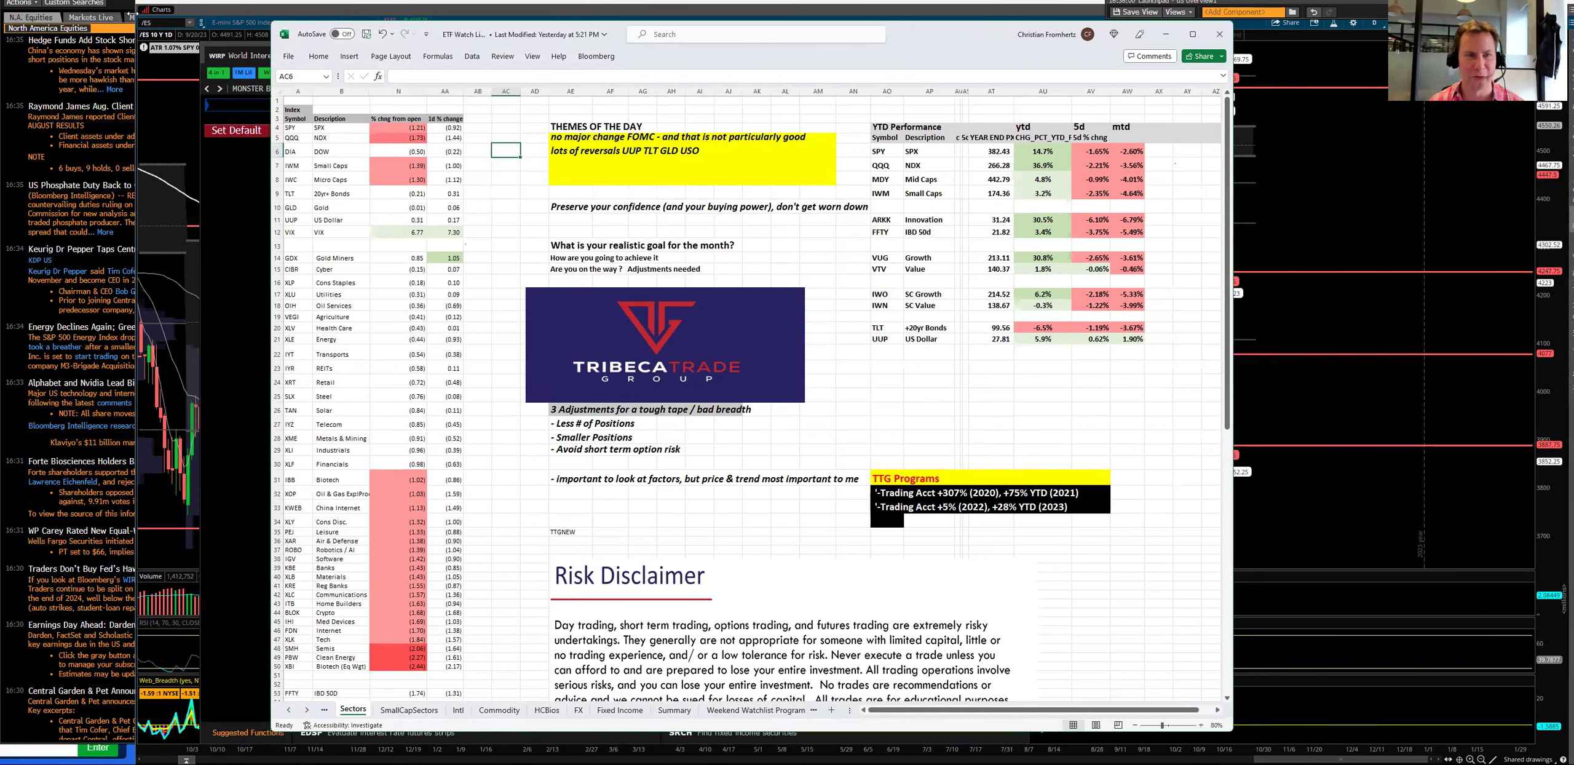
click(166, 22)
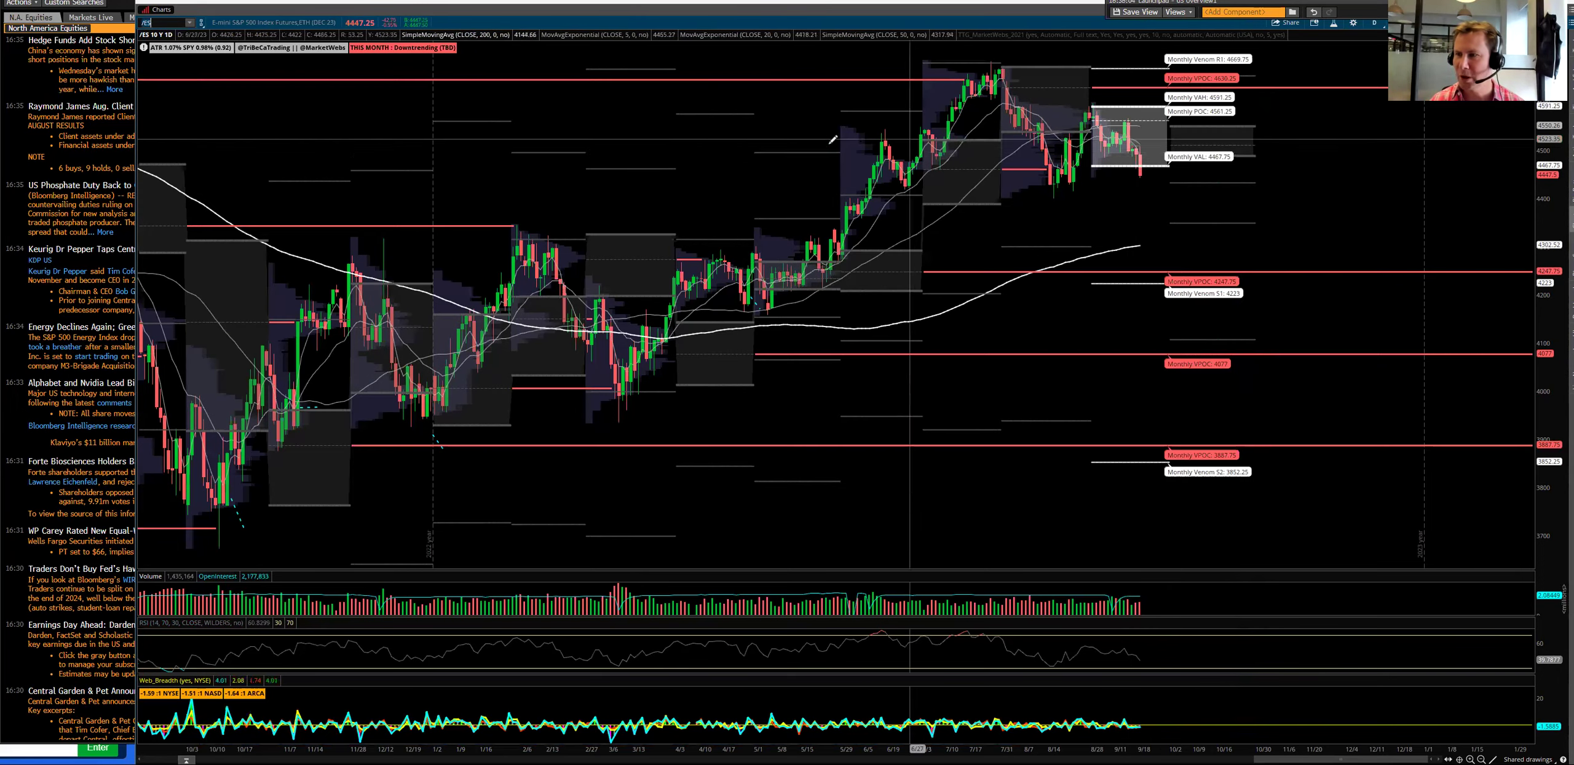
Step: Zoom the /ES chart from 3/13 onward and switch it to 180 D : 1h hourly bars, zoomed out
drag(608, 160, 1525, 185)
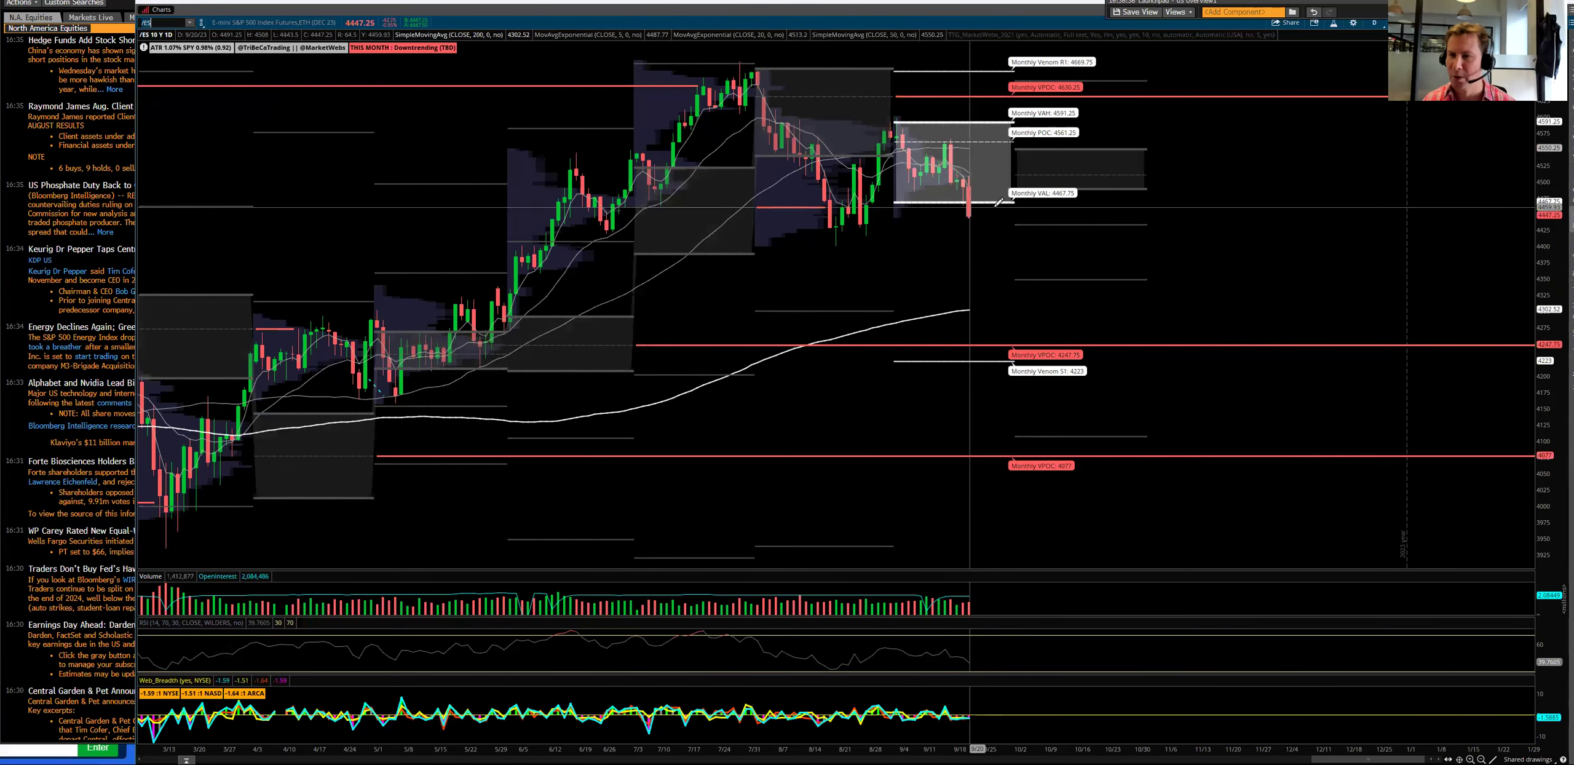
click(1374, 23)
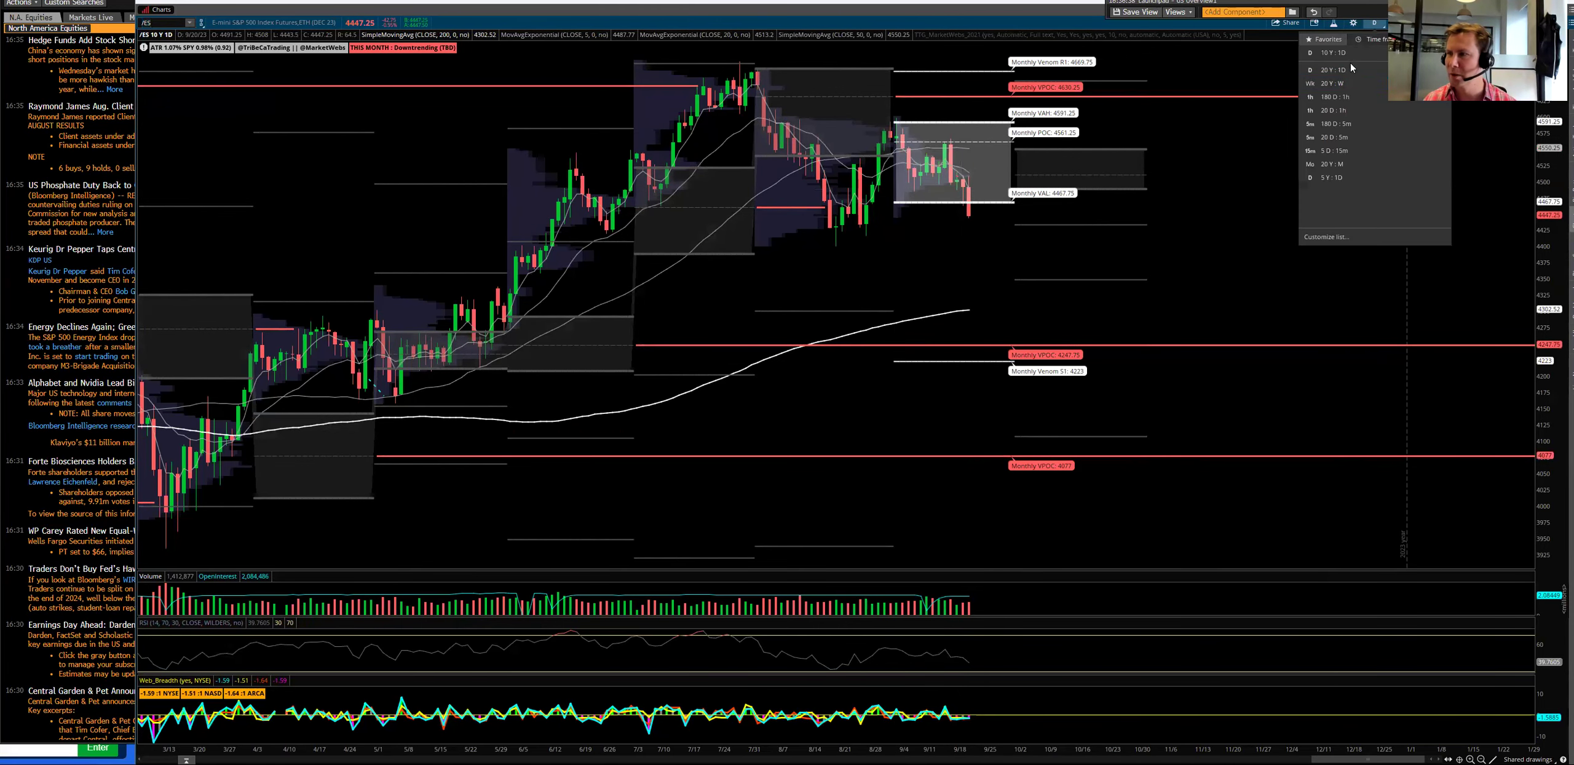
click(1345, 100)
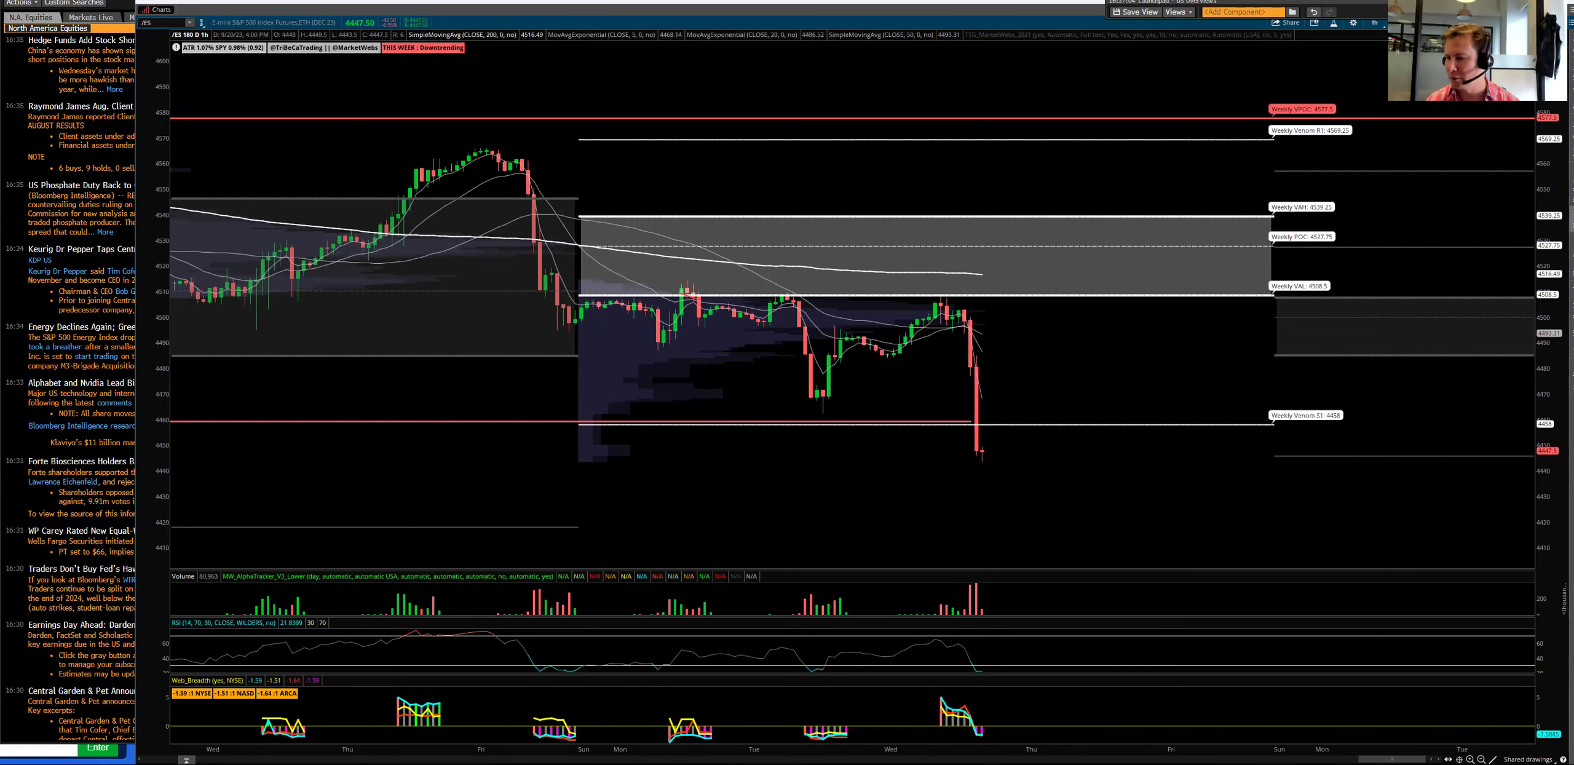
scroll(1478, 714, down, 3)
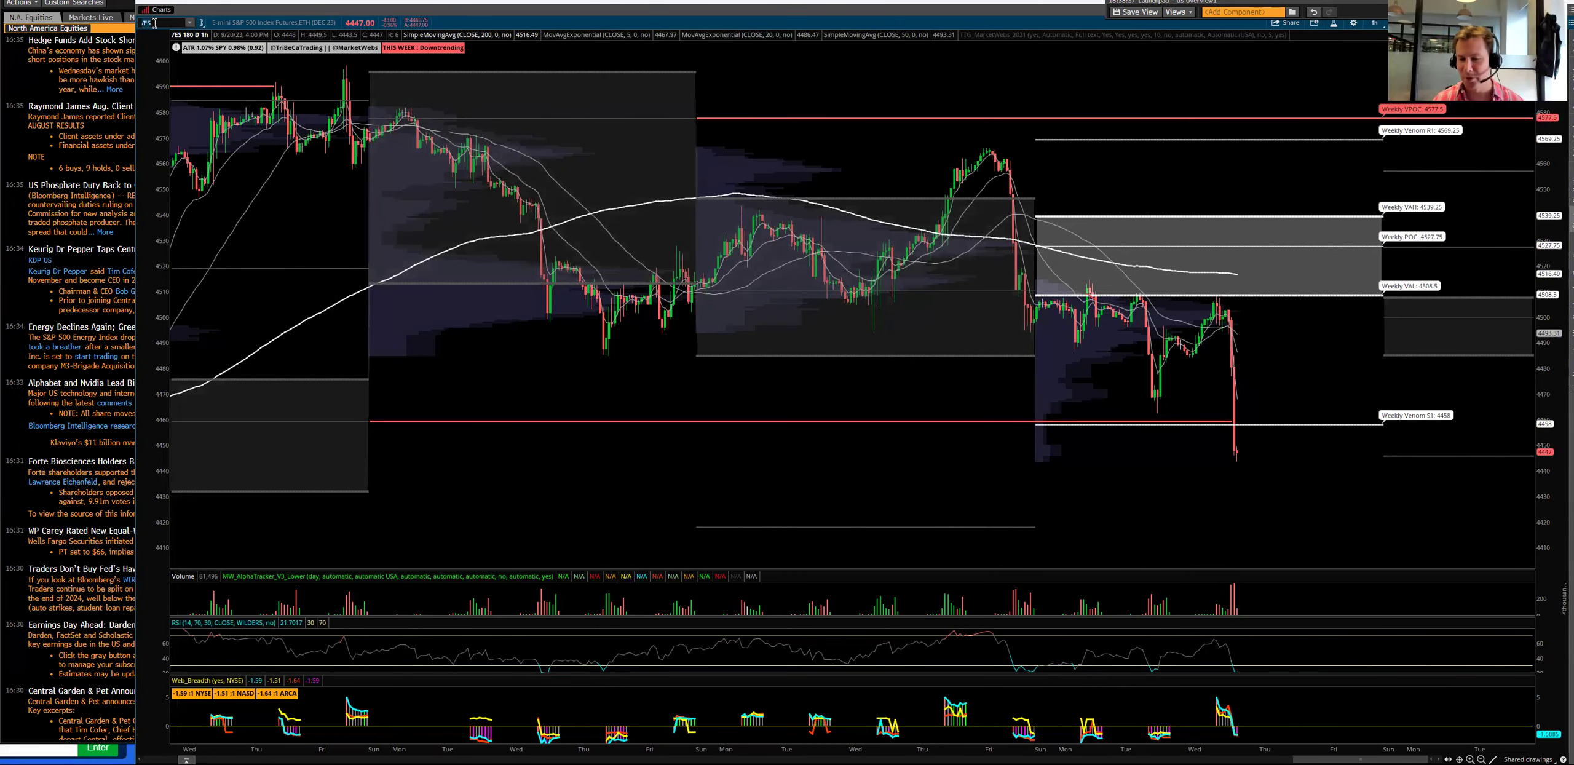
Step: Replace /ES with QQQ in the chart's symbol box to show QQQ hourly bars with weekly levels
click(155, 23)
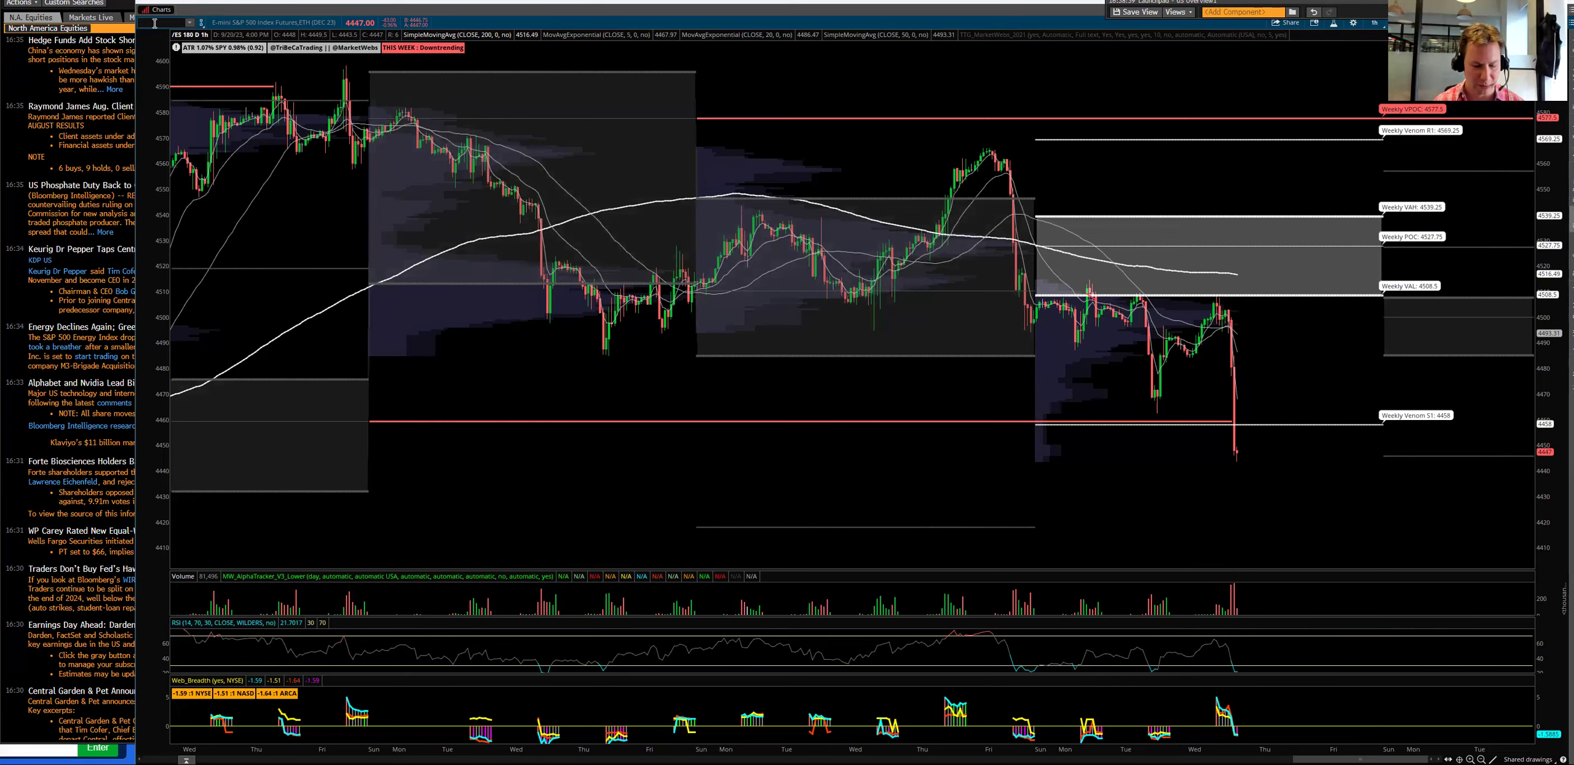
key(Return)
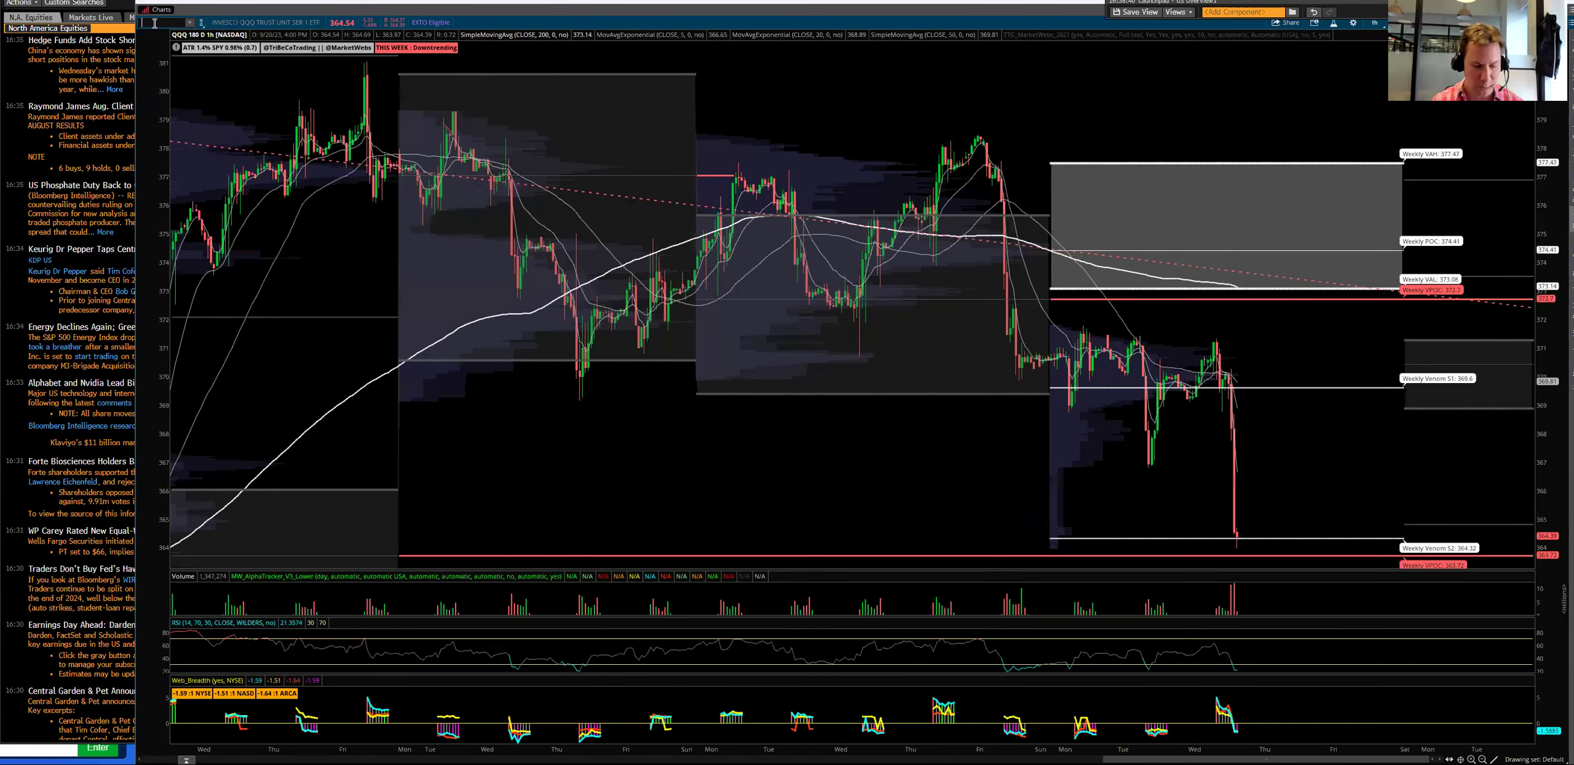
Step: Load the /ES E-mini S&P 500 futures chart and look at the timeframe favorites
text(/ES)
key(Return)
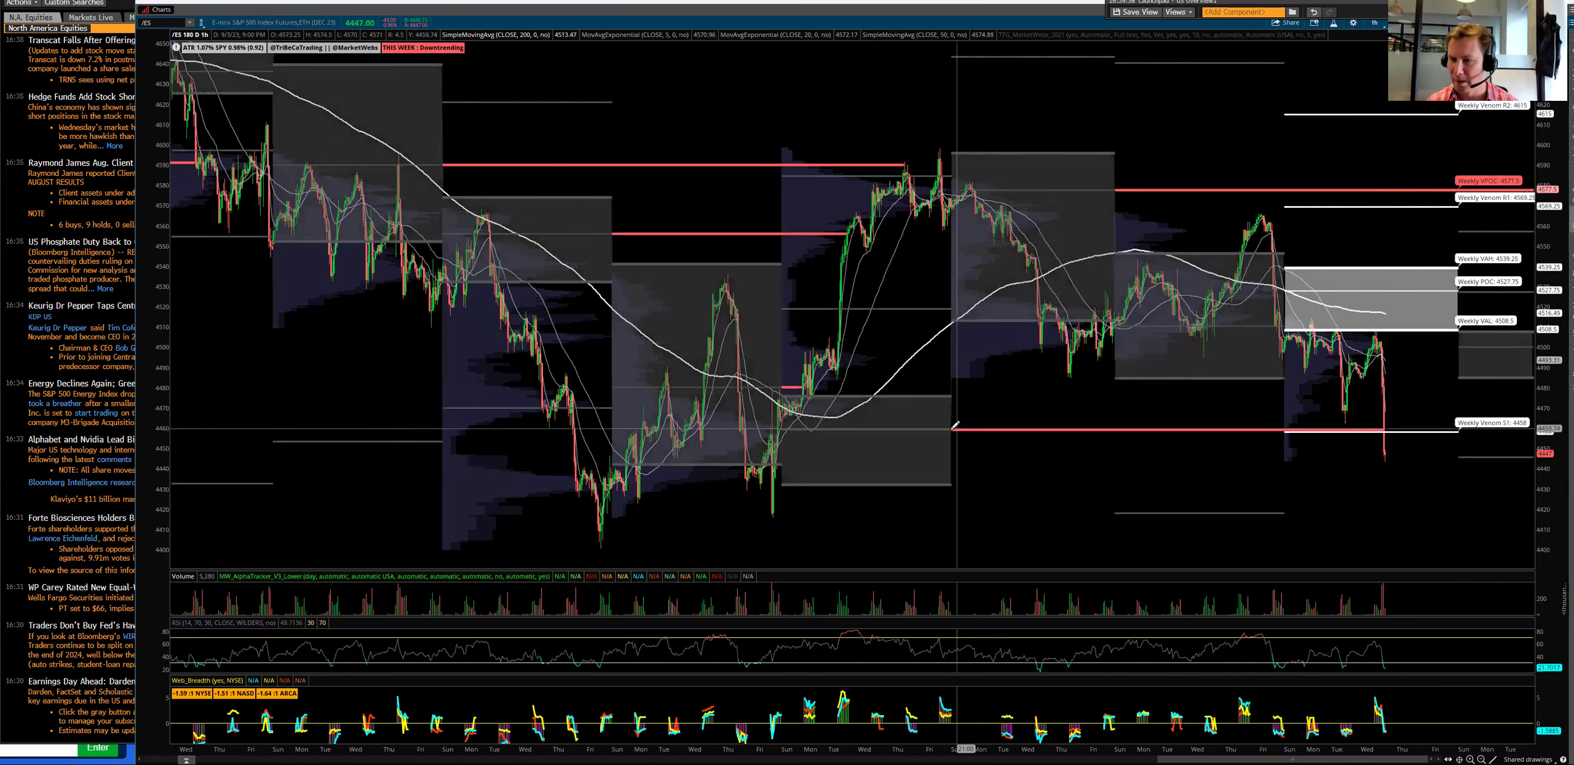
click(1377, 24)
Step: Switch the chart back to QQQ and bring up the timeframe choices
click(157, 24)
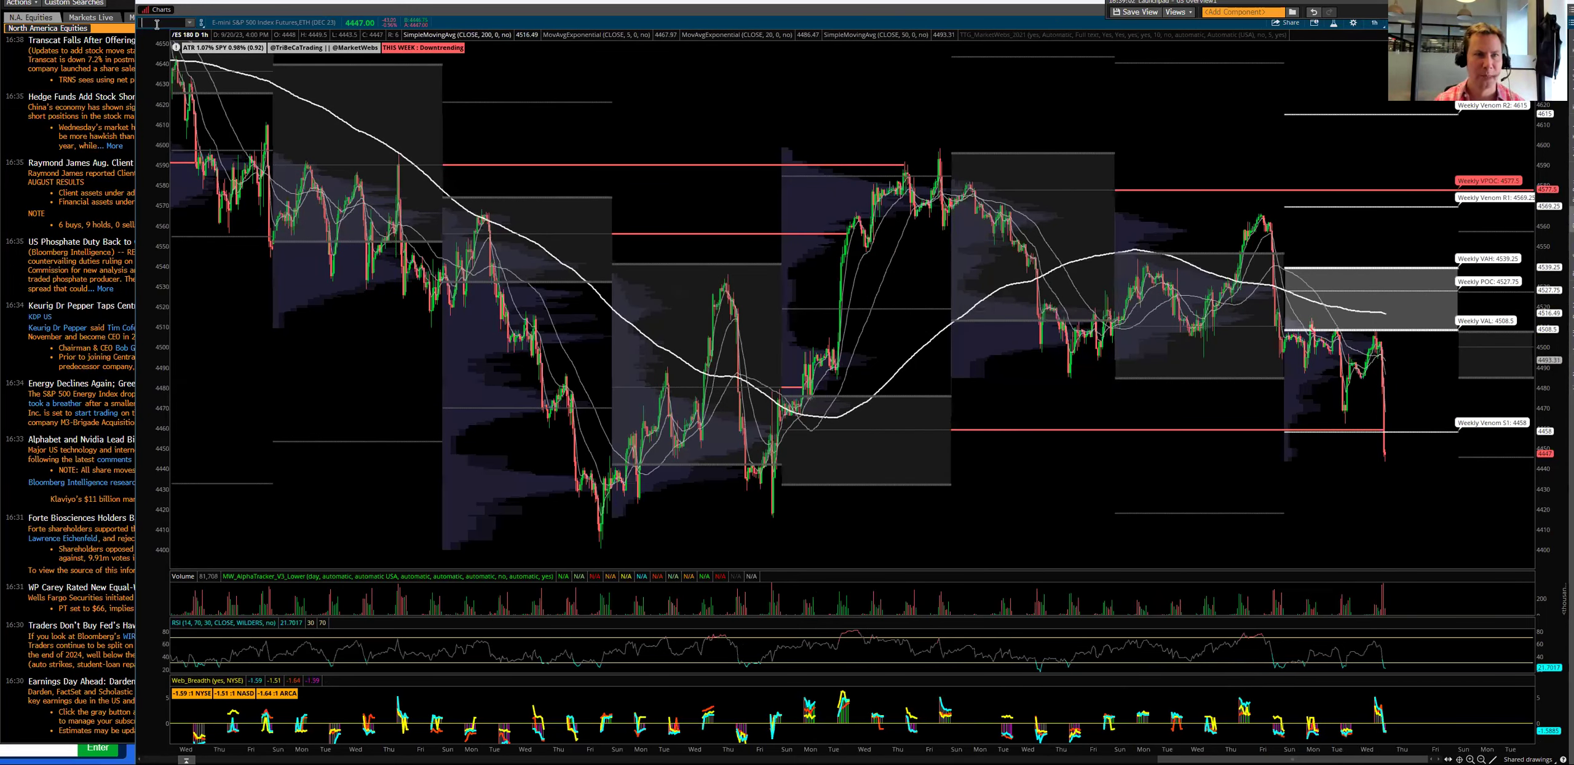
text(QQQ)
key(Return)
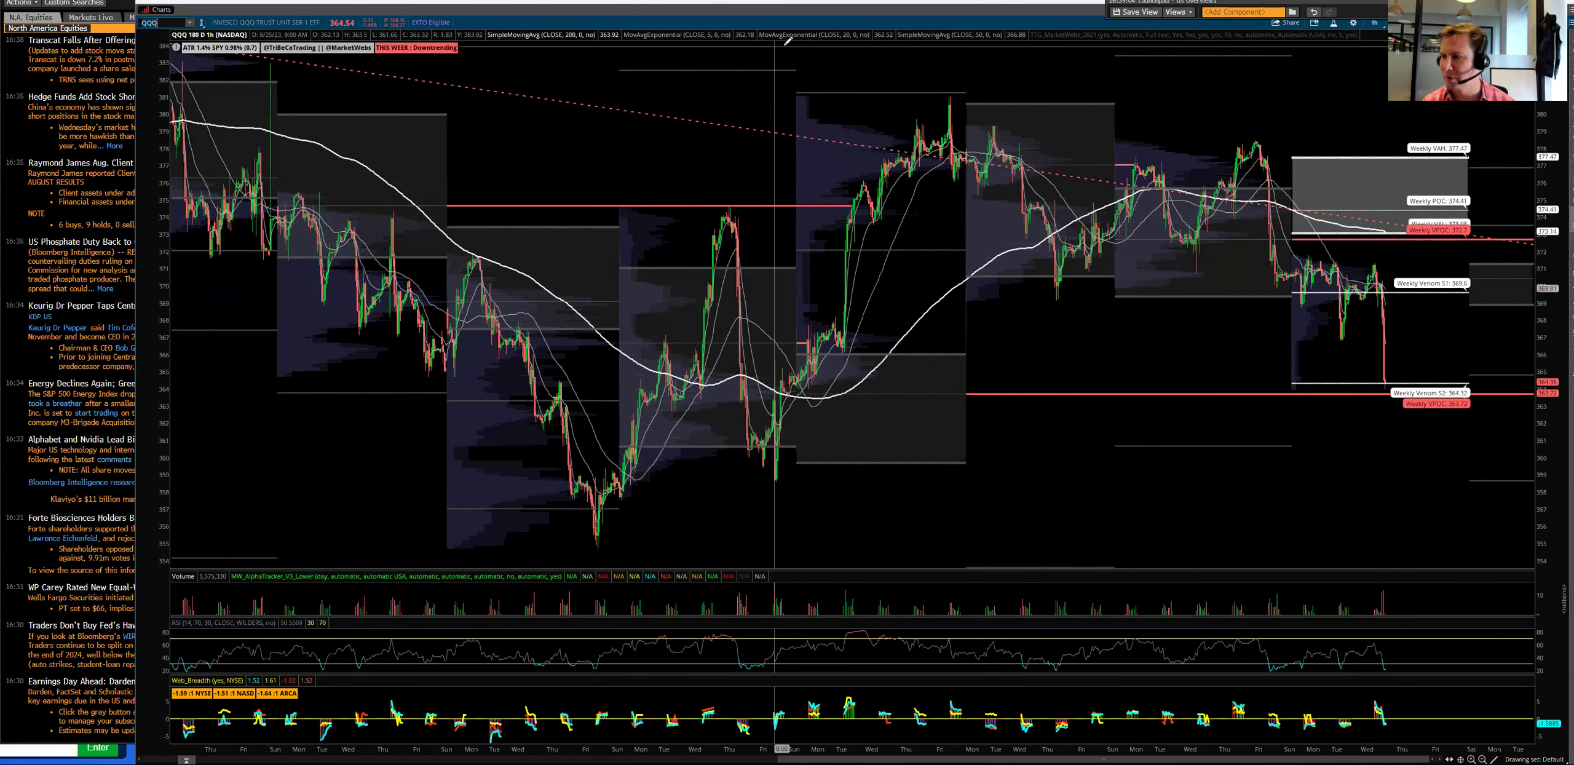
click(1374, 23)
Step: Put QQQ on 10 Y : 1D daily bars and zoom in on the last several months
click(1322, 49)
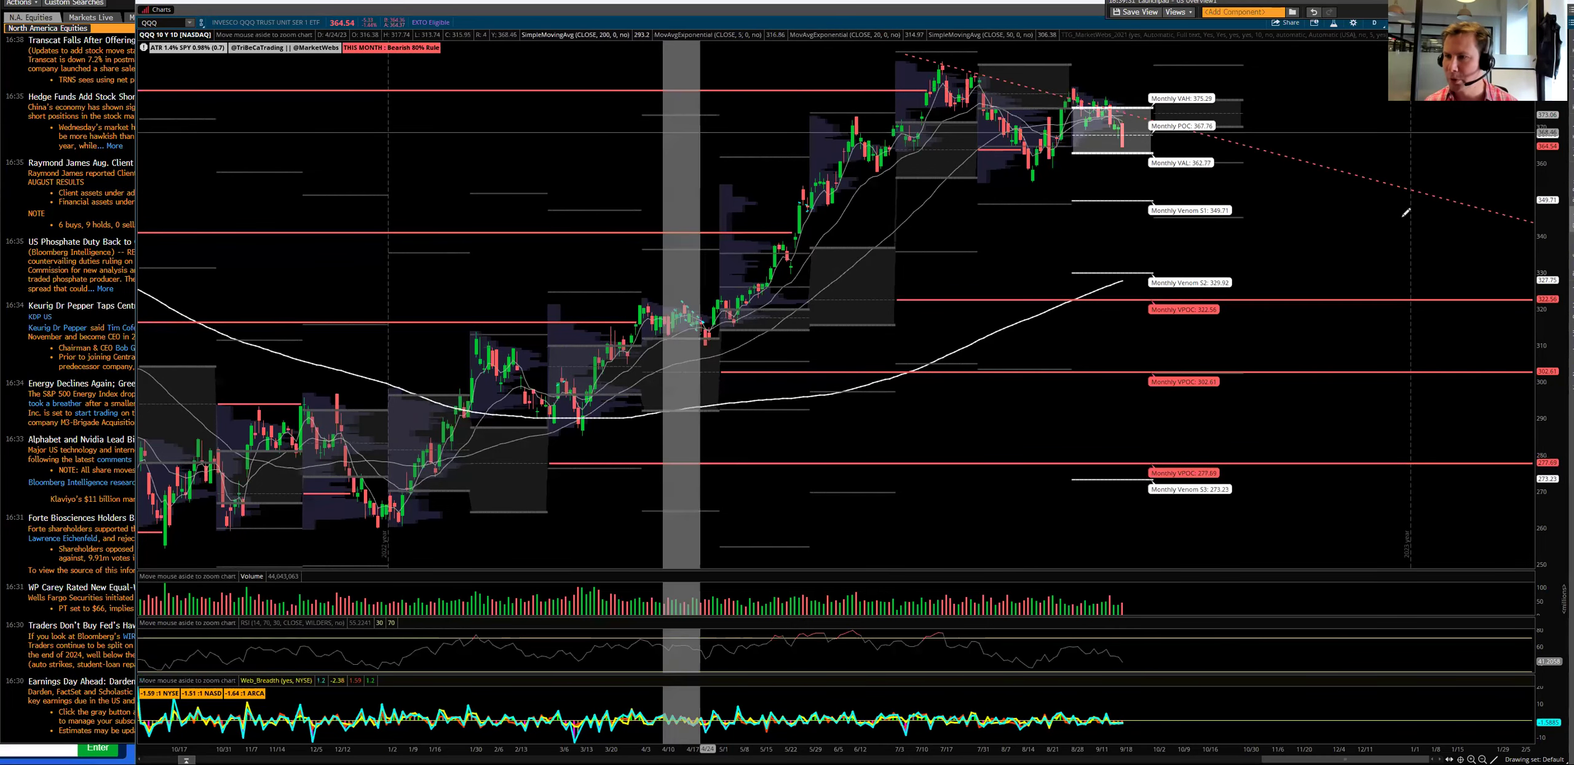
scroll(1426, 189, up, 3)
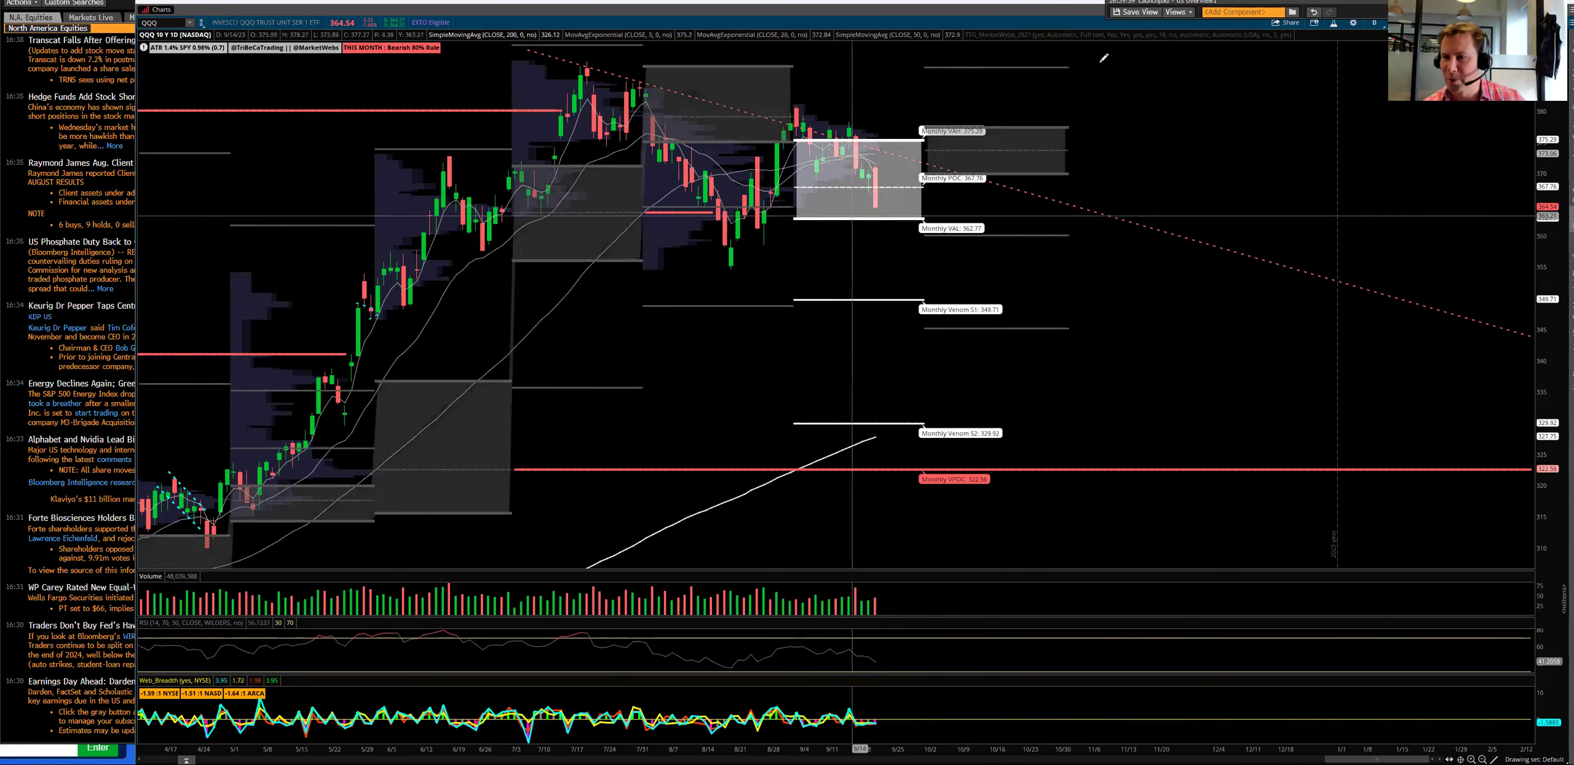
click(1377, 24)
Step: Return QQQ to 180 D : 1h hourly bars, then change the chart symbol to /ES
click(1336, 97)
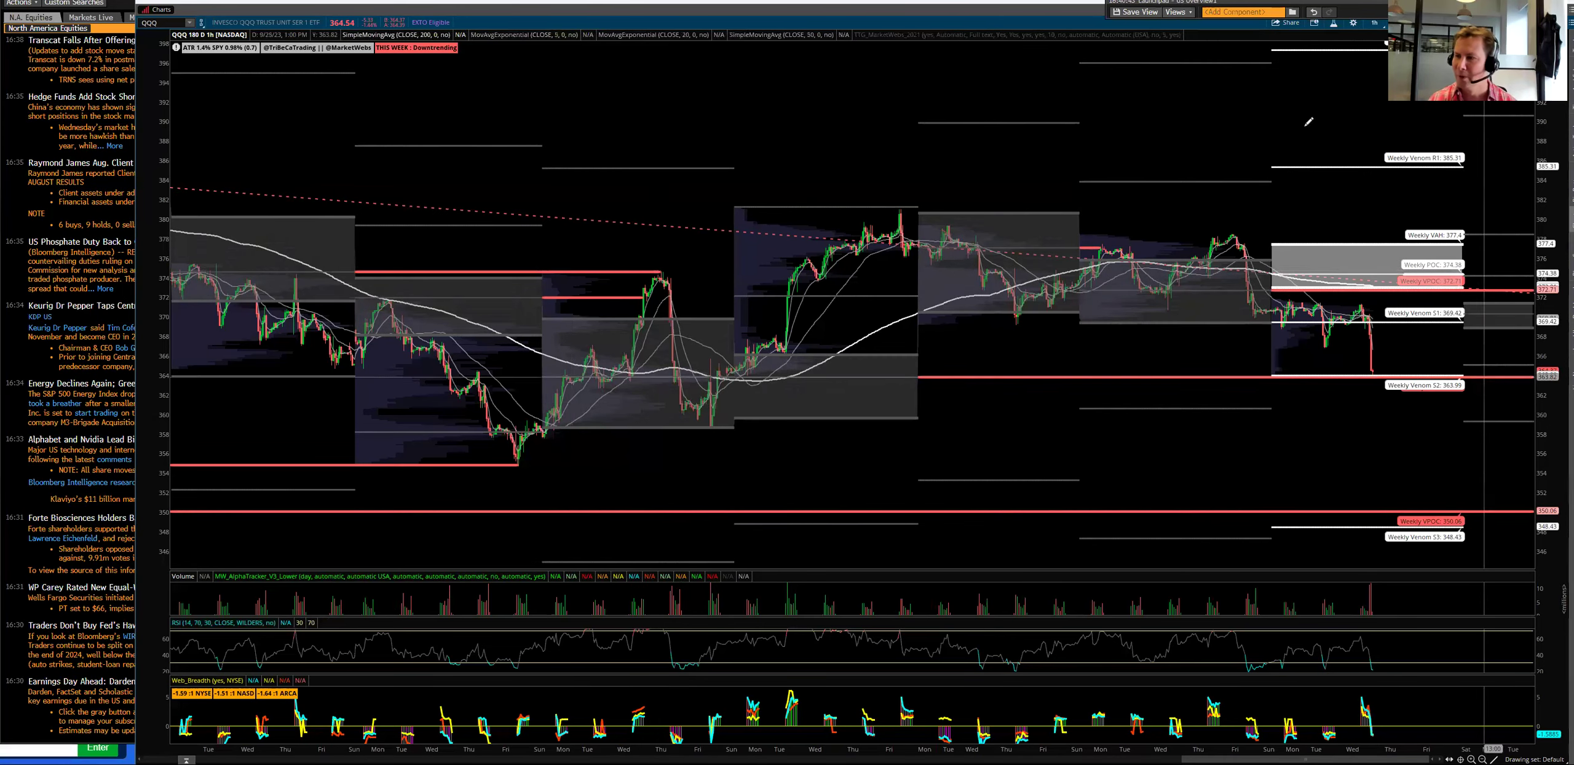
click(173, 23)
text(/ES)
key(Return)
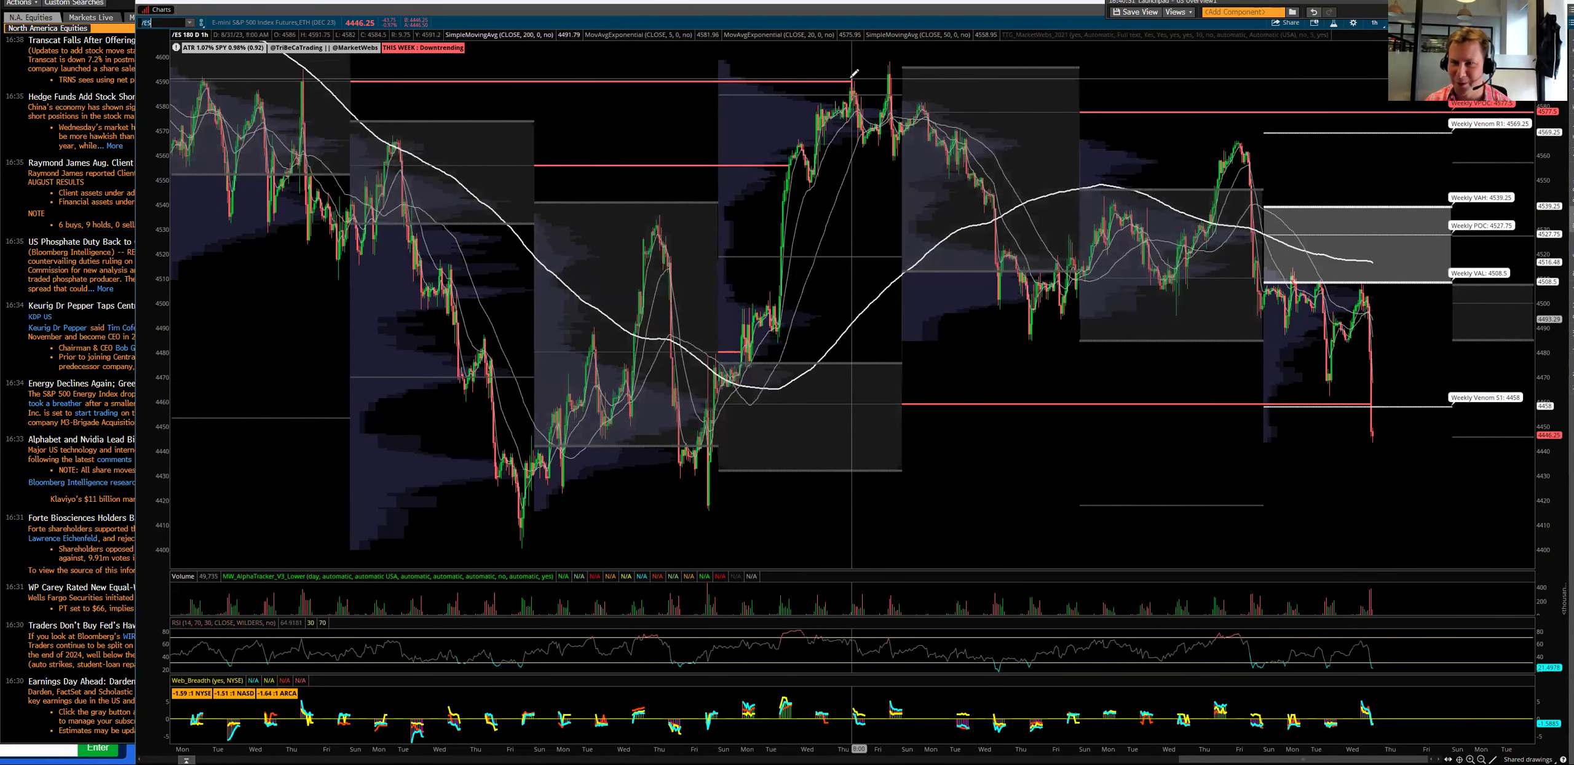
click(154, 23)
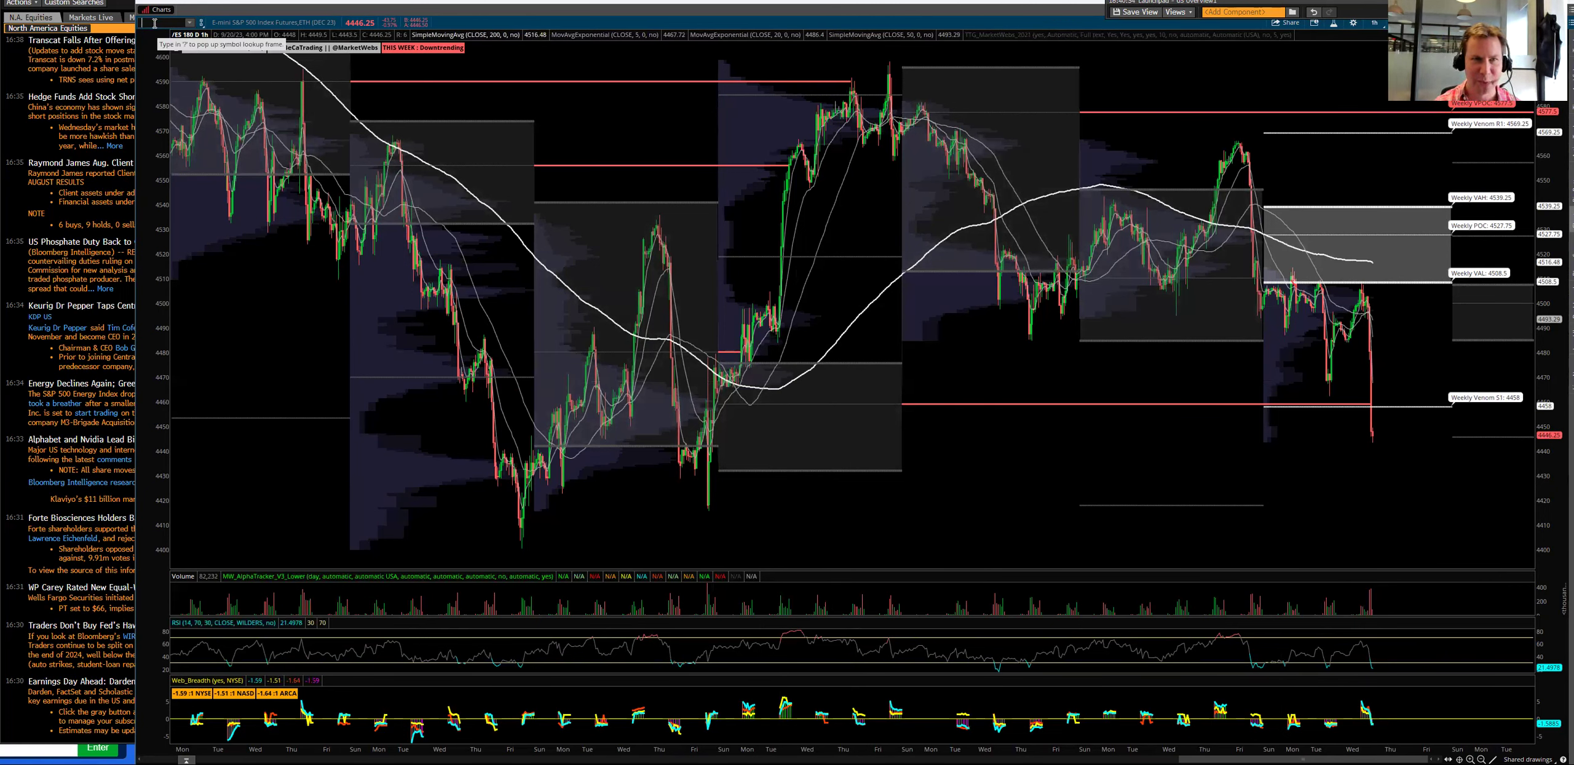
Step: Load QQQ and set it to 10 Y : 1D daily bars with monthly volume-profile levels
text(QQQ)
key(Return)
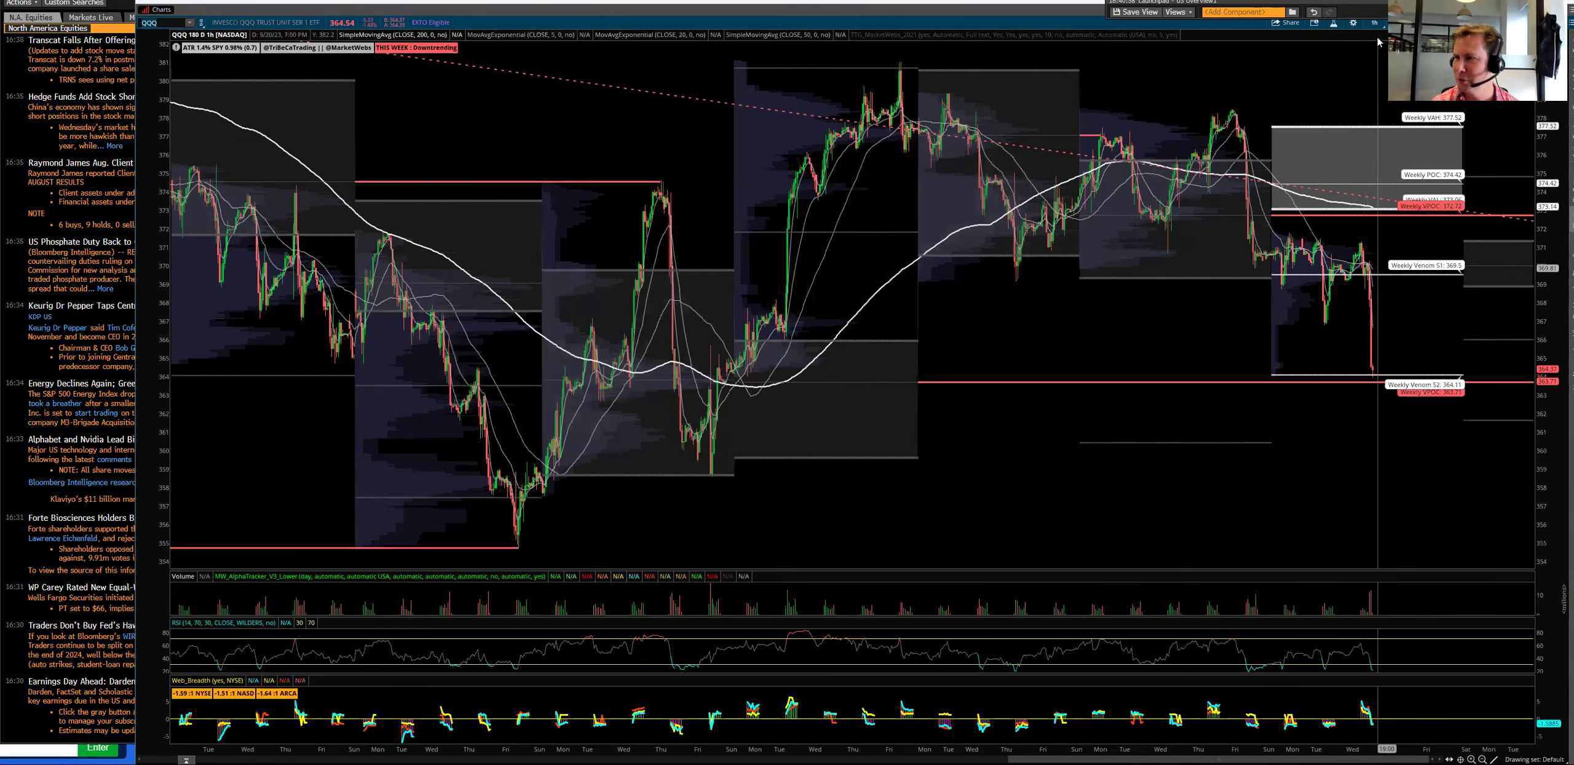
click(1374, 23)
click(1361, 73)
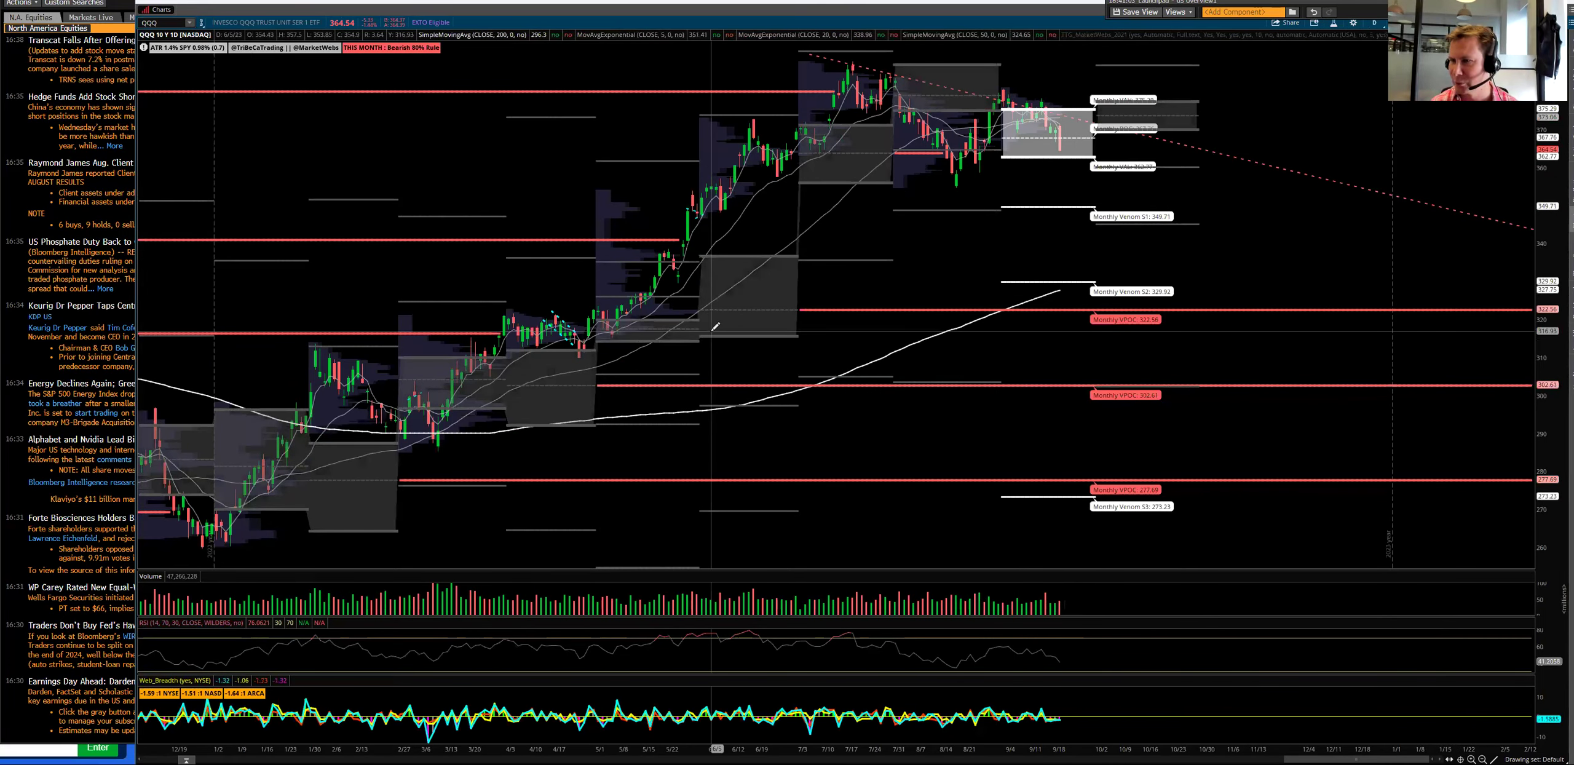
click(161, 24)
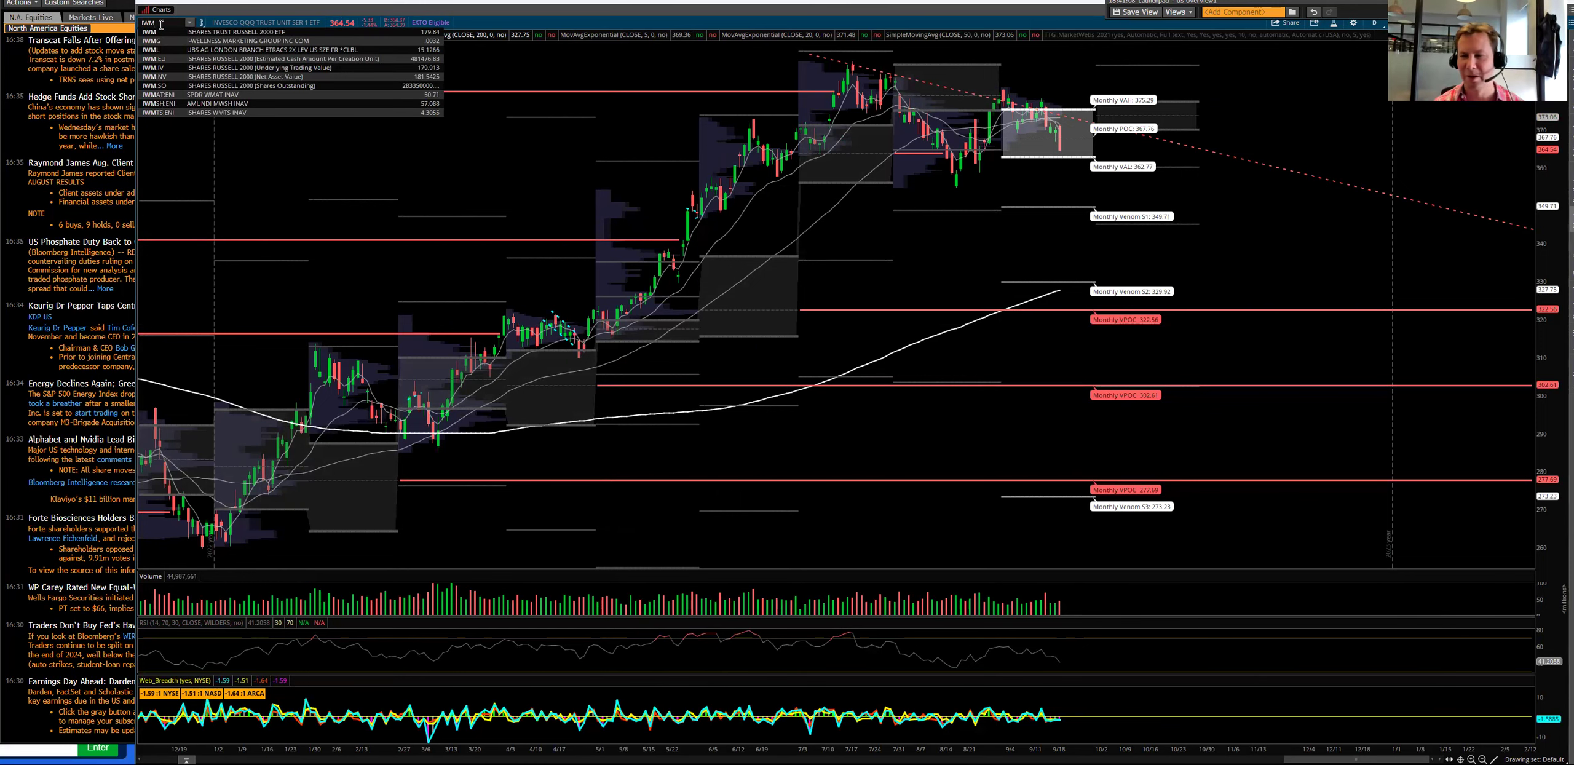
Step: Load IWM on a 180 D : 5m intraday chart
key(Return)
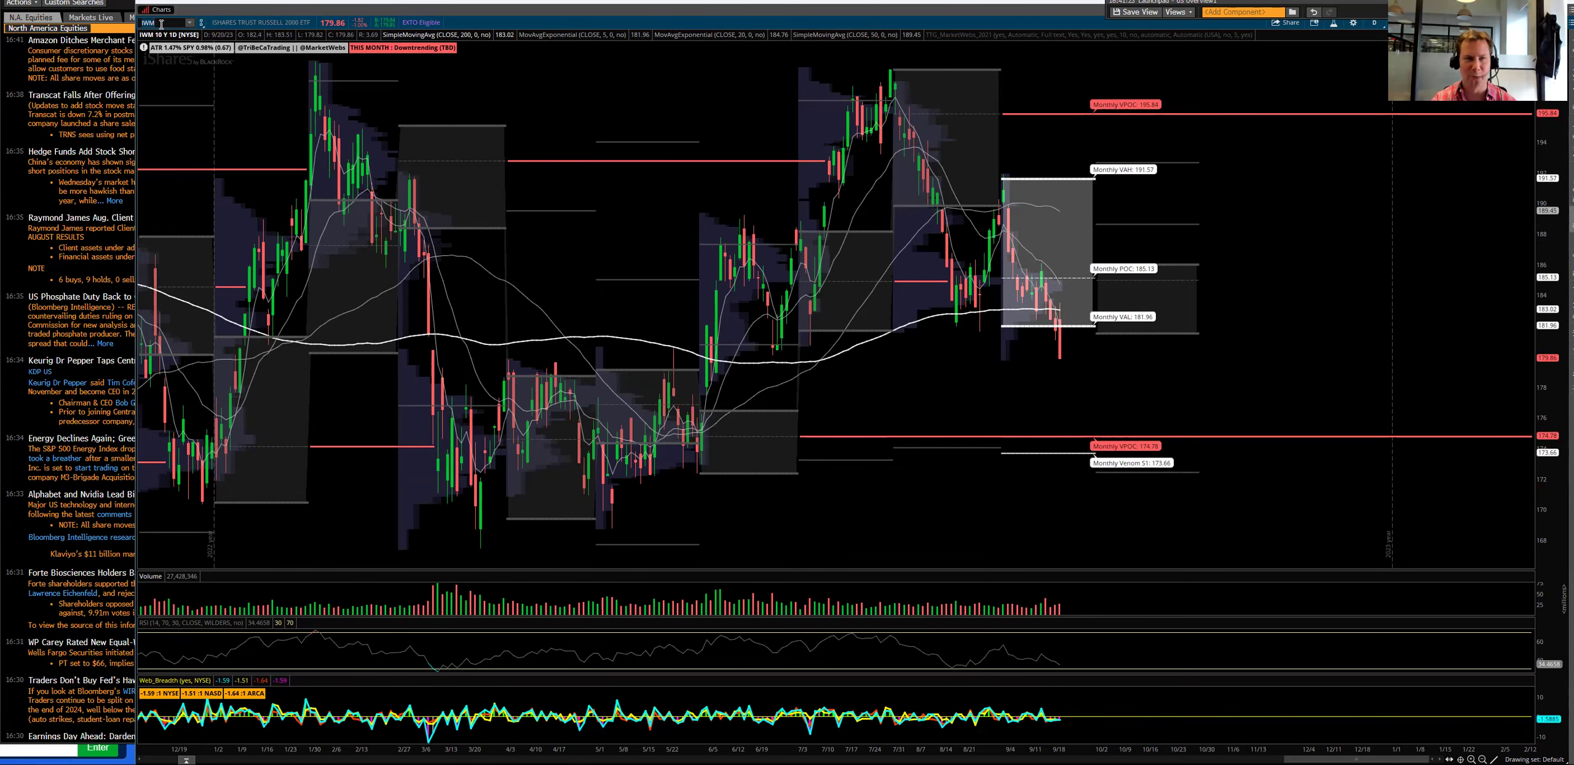
click(1374, 23)
click(1339, 124)
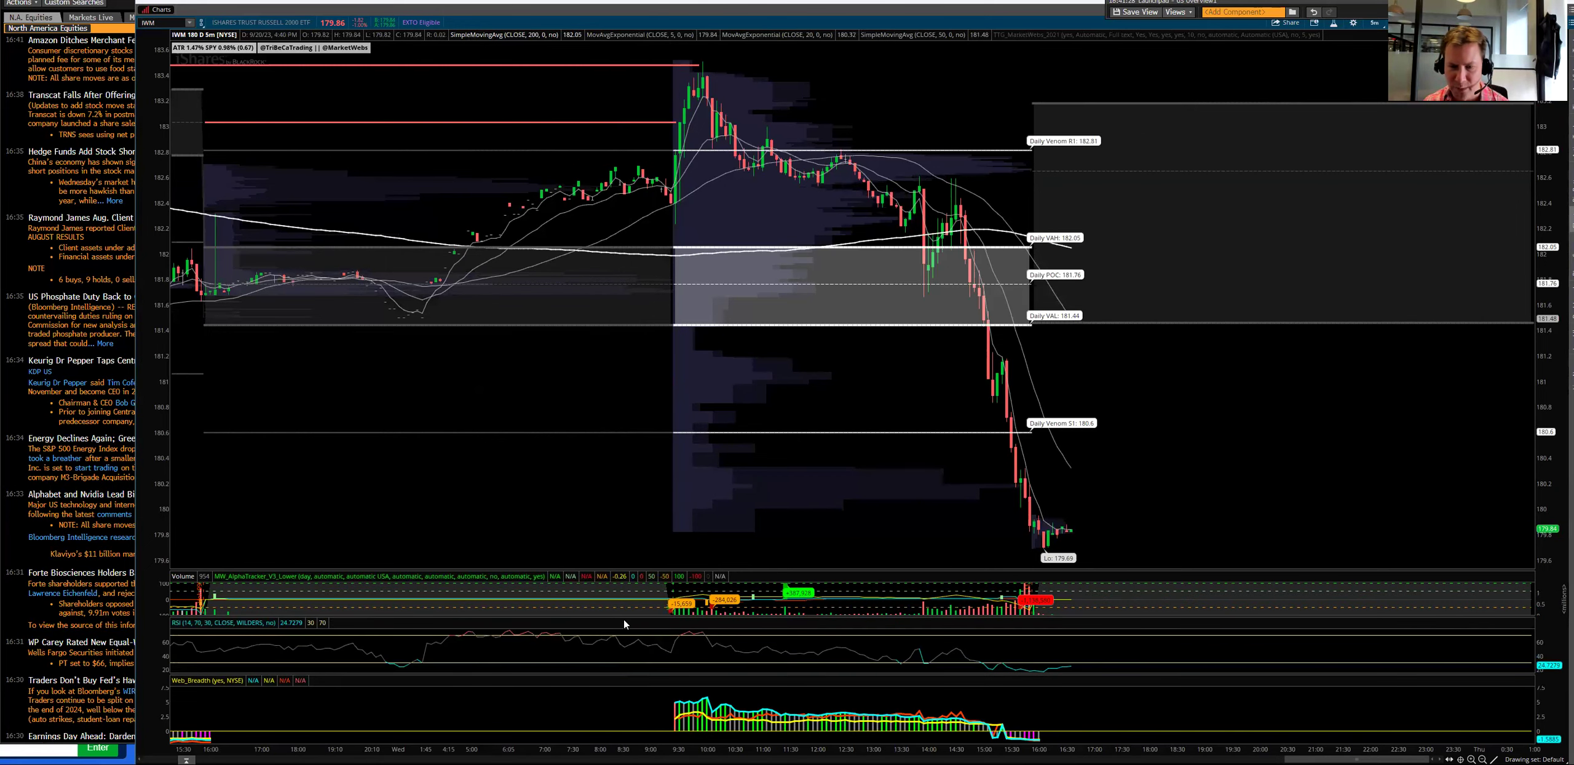
Step: Enlarge the Web_Breadth pane to read breadth, restore it, then set IWM to 20 Y : W
drag(611, 672, 614, 515)
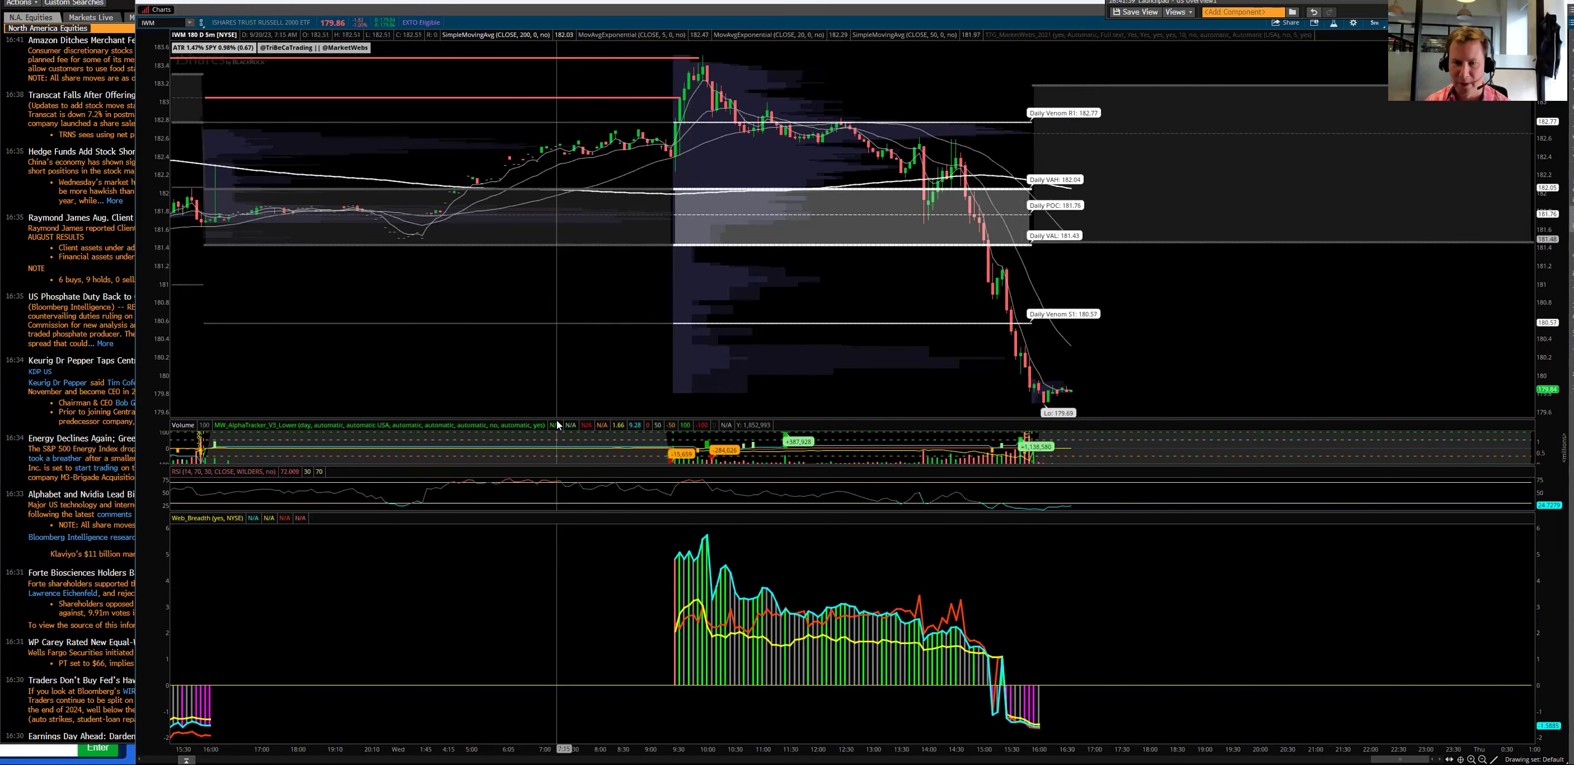
drag(585, 699, 585, 701)
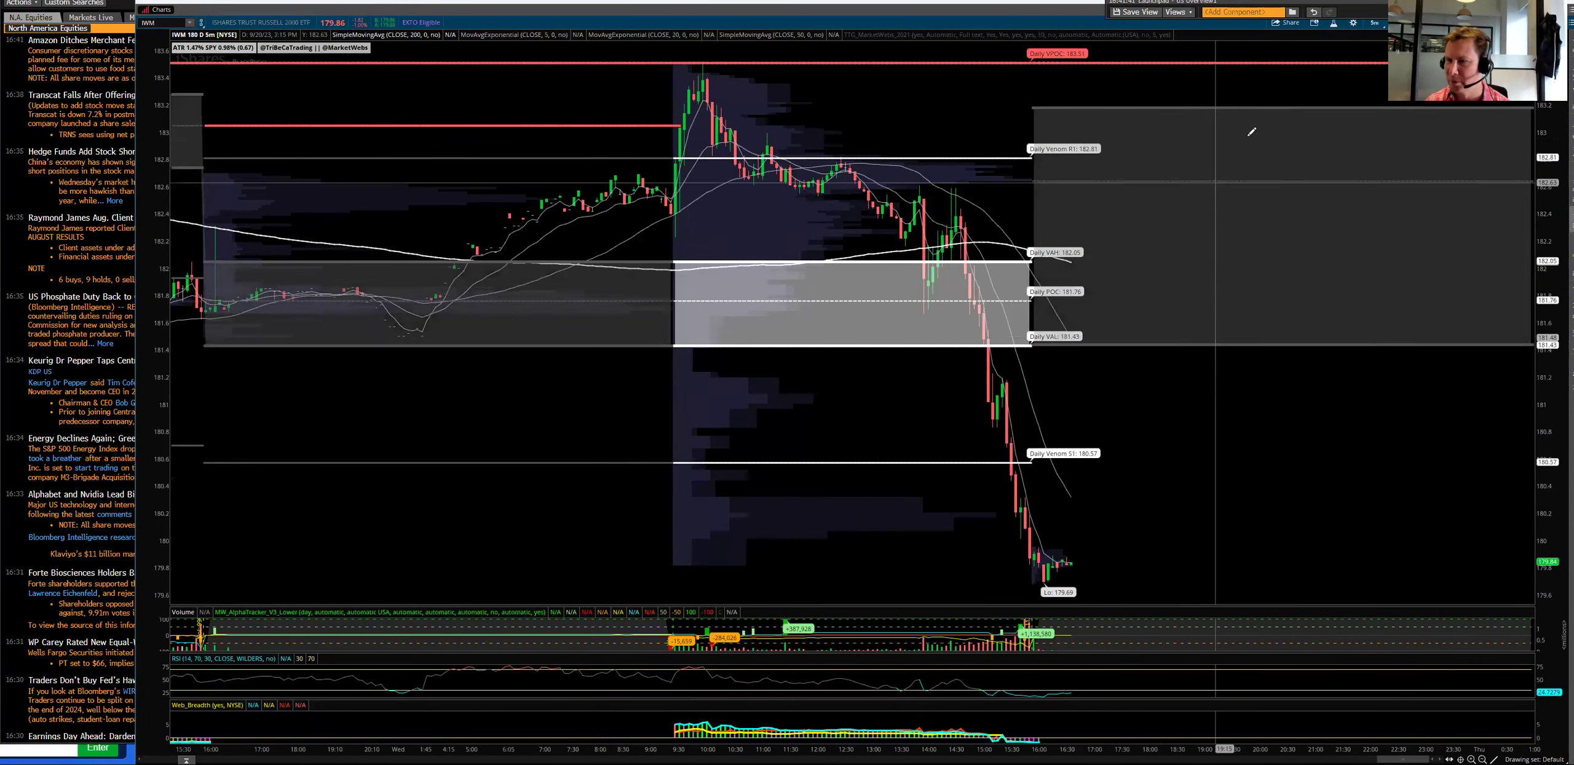
click(1375, 23)
click(1314, 103)
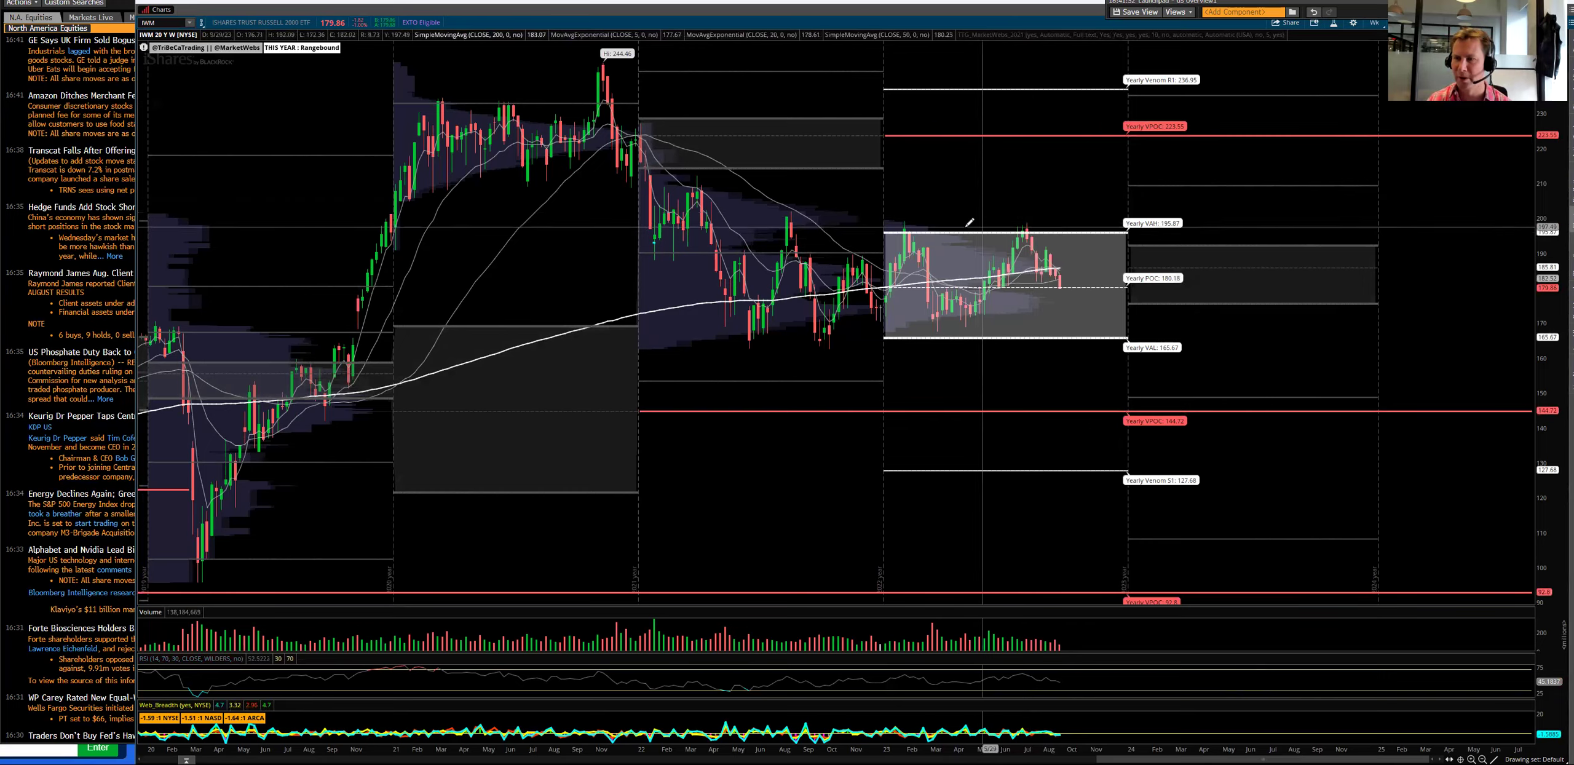
Step: Set IWM to 10 Y : 1D and zoom the chart in on February 2023 onward
click(1372, 25)
click(1344, 72)
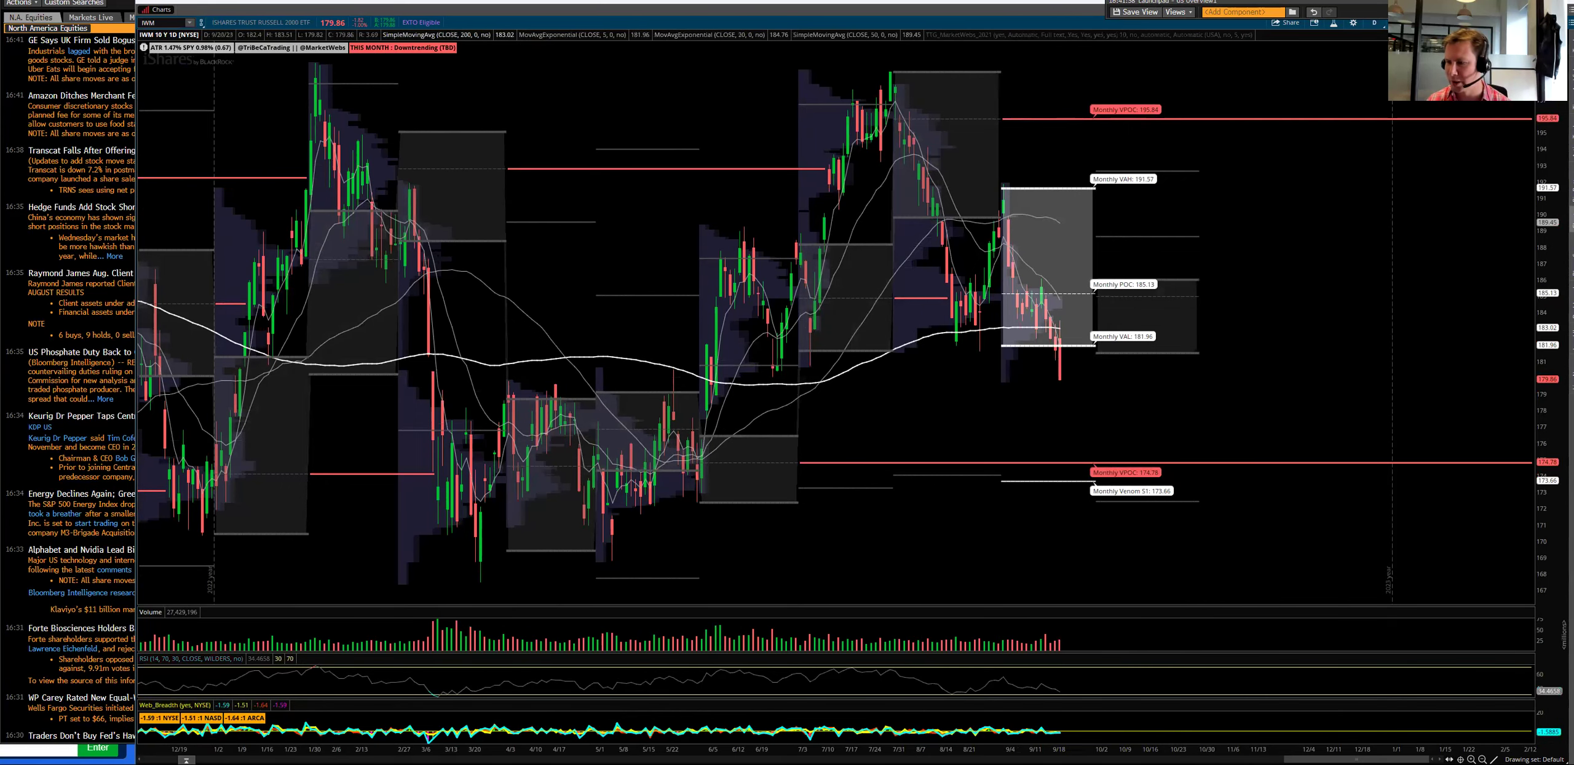
scroll(836, 320, down, 3)
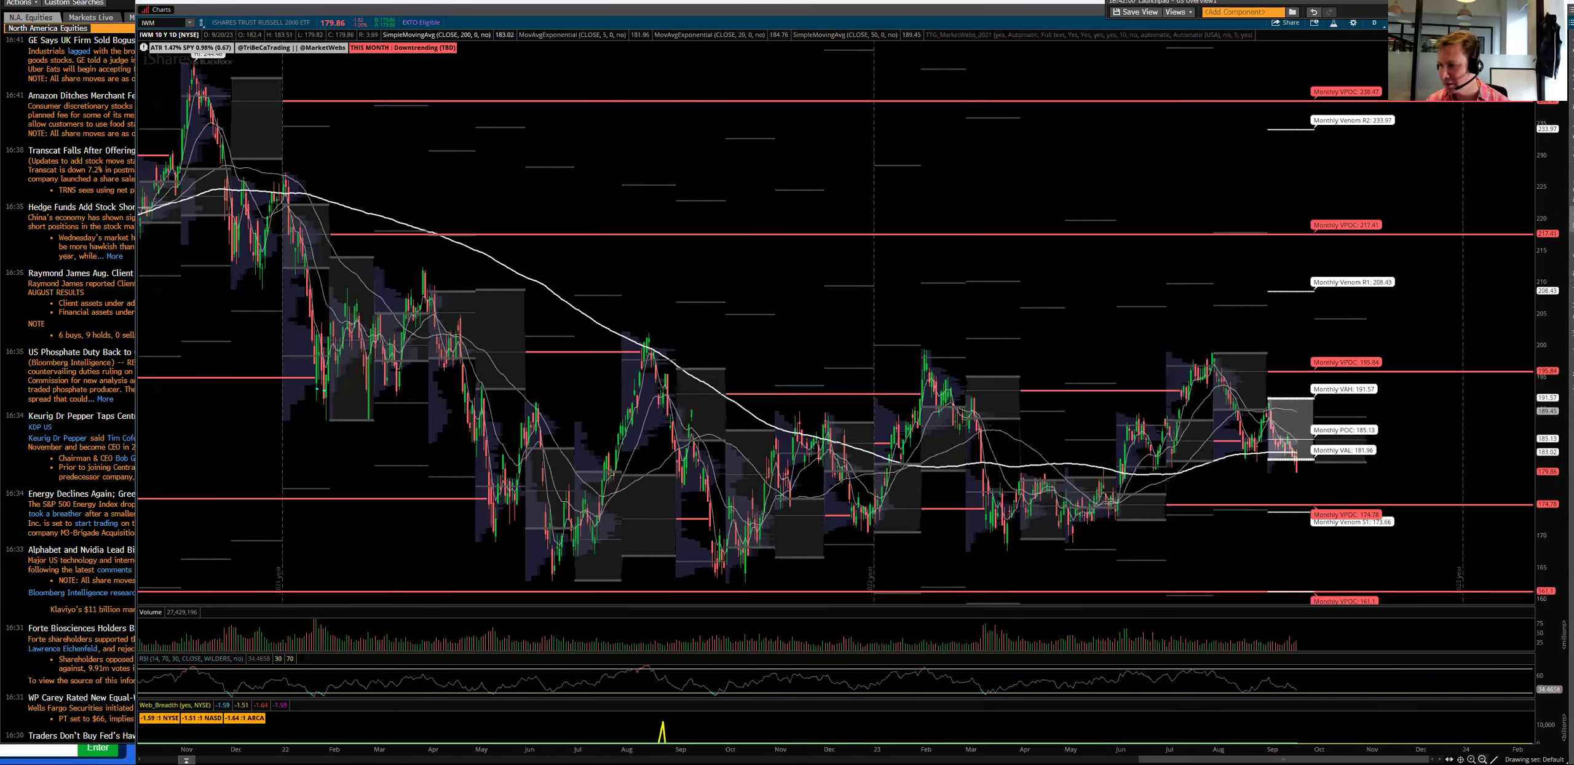
drag(922, 73, 1470, 590)
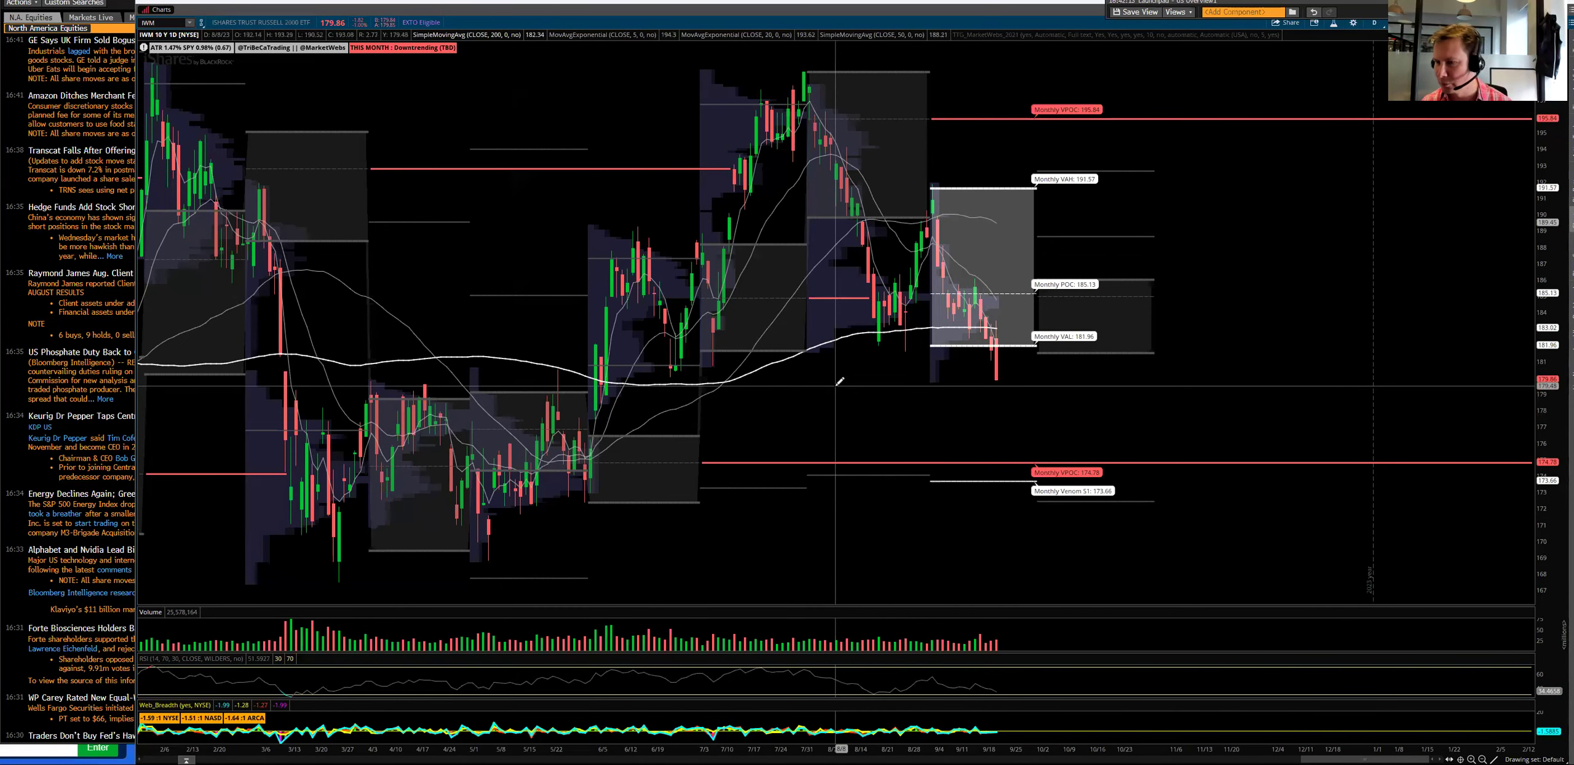
click(167, 19)
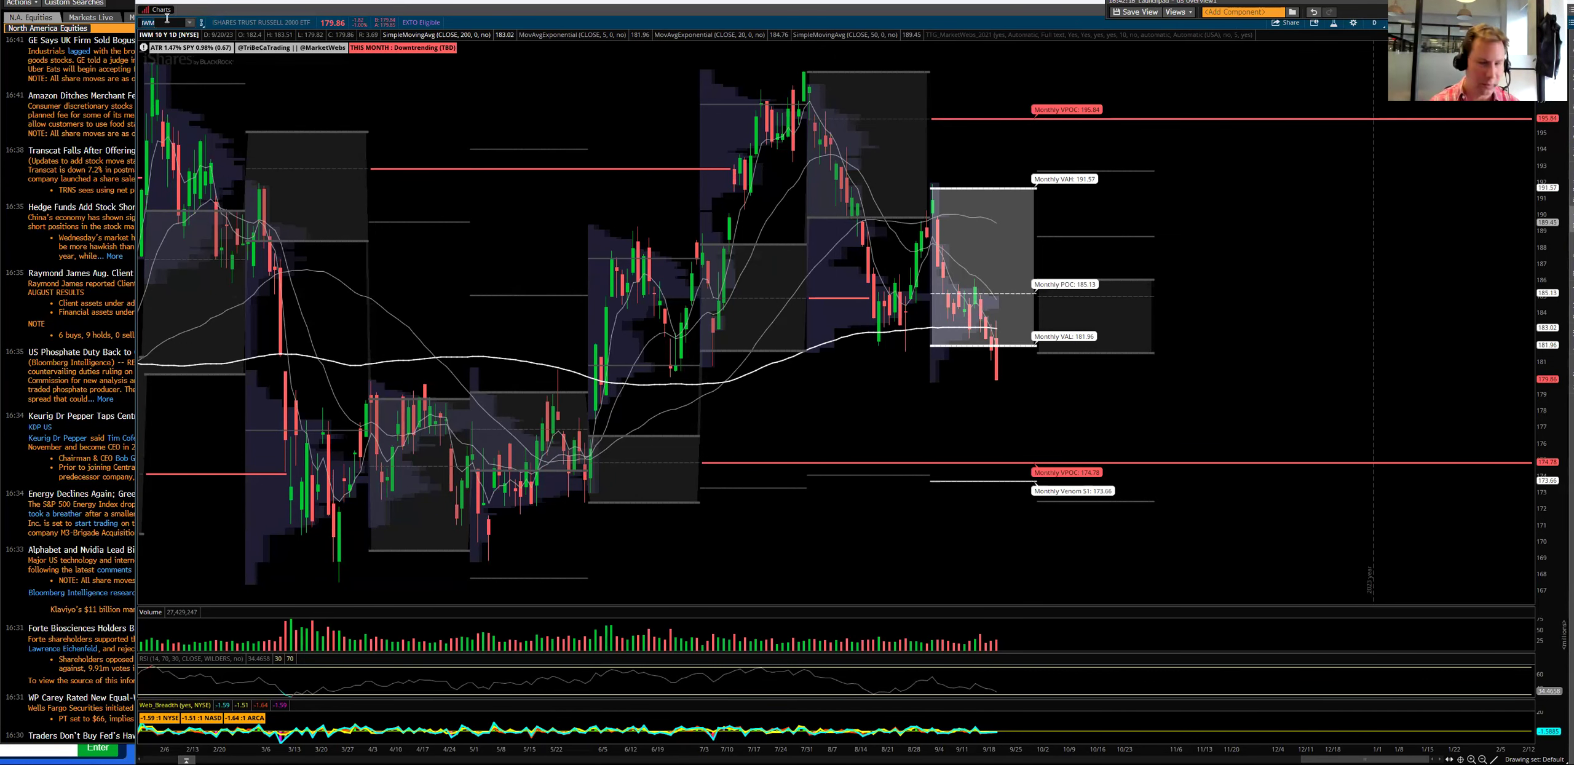
key(BackSpace)
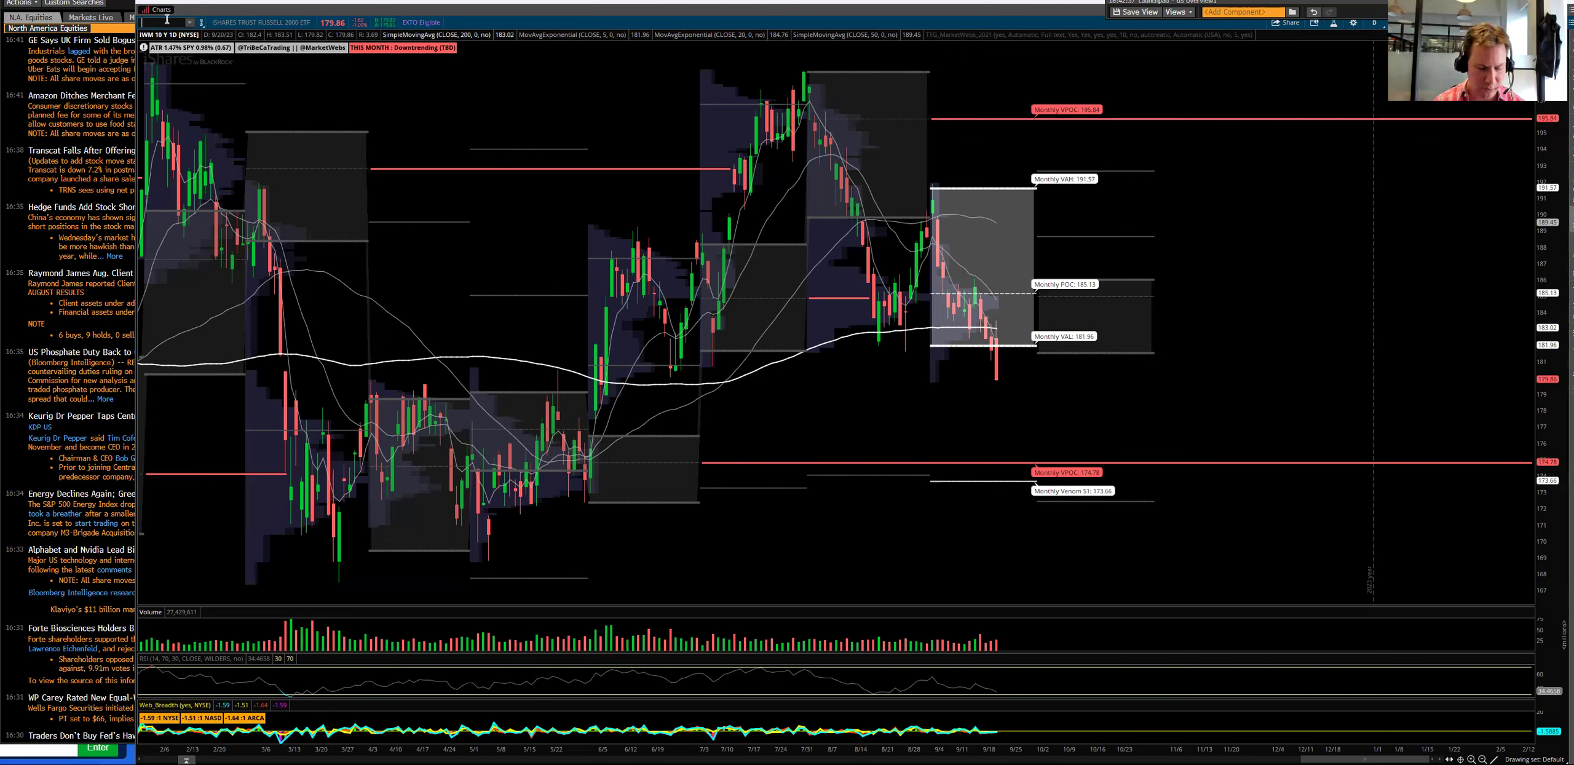
Step: Load the ITB home-builders ETF on the daily chart, then the UUP dollar fund (last 29.44)
key(Return)
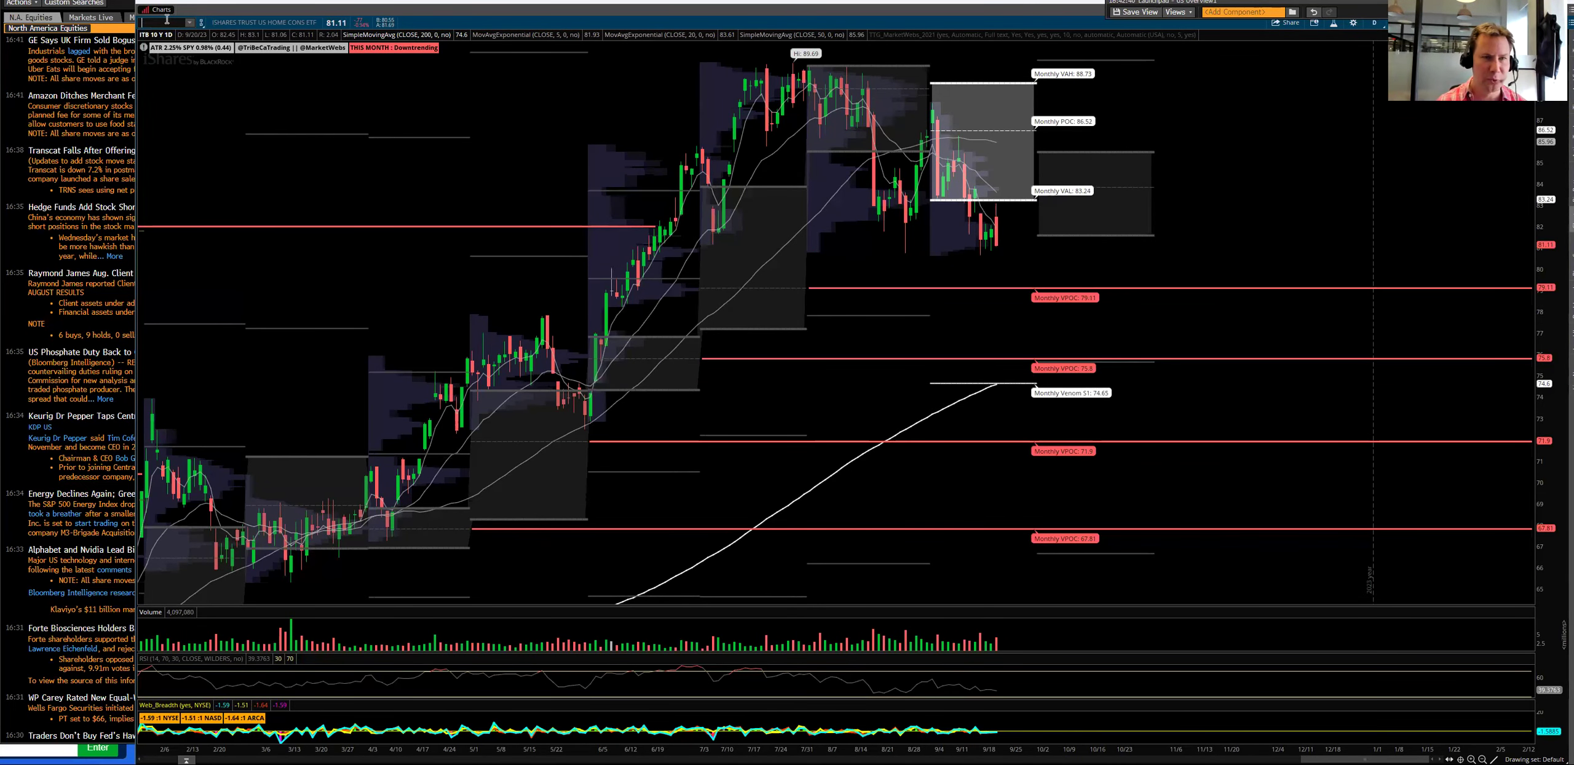
key(Return)
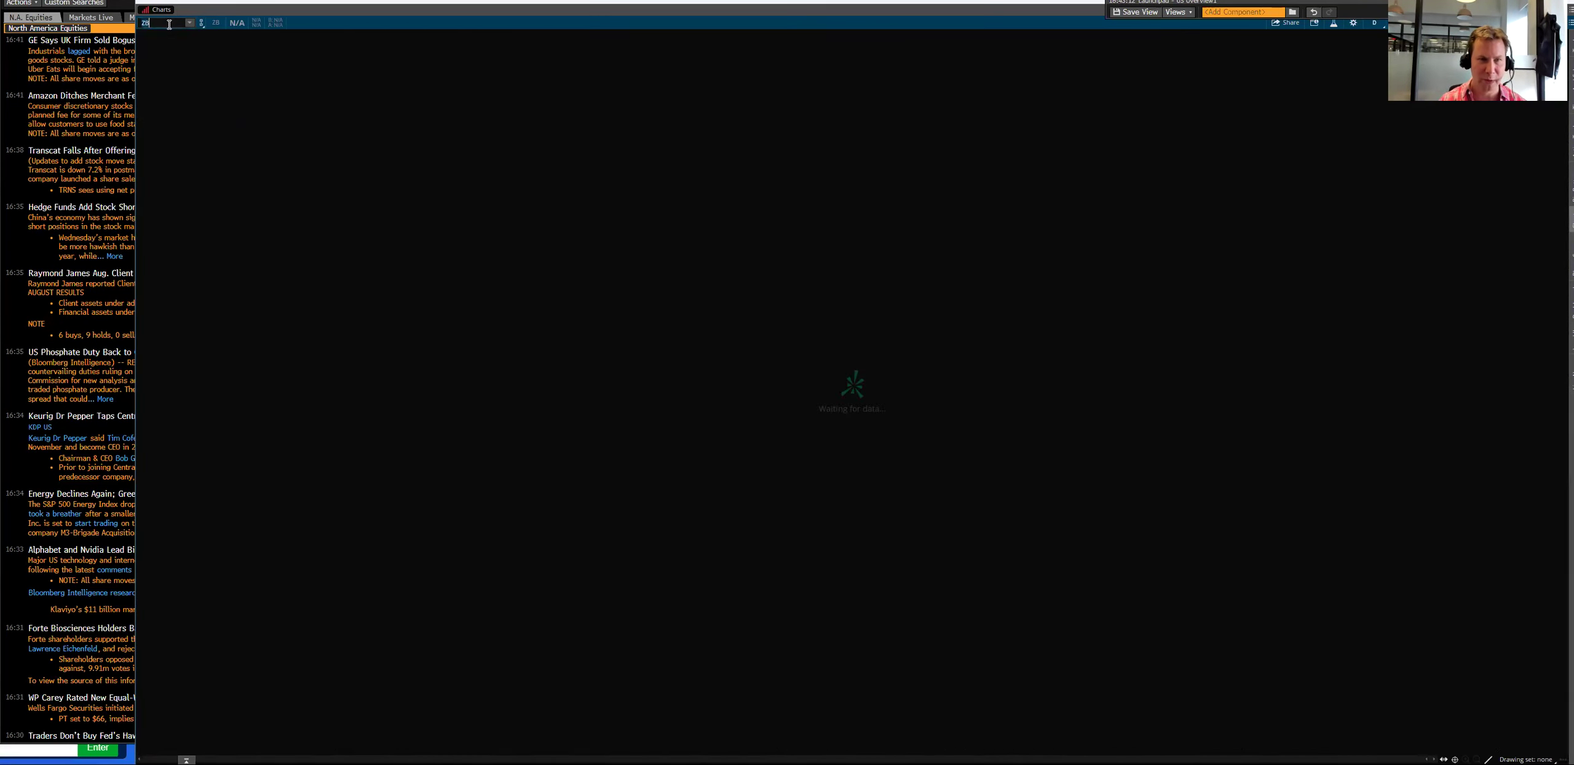
Step: Chart the 30-year Treasury bond futures and bring the Sovereign Debt Monitor in front
key(BackSpace)
text(N)
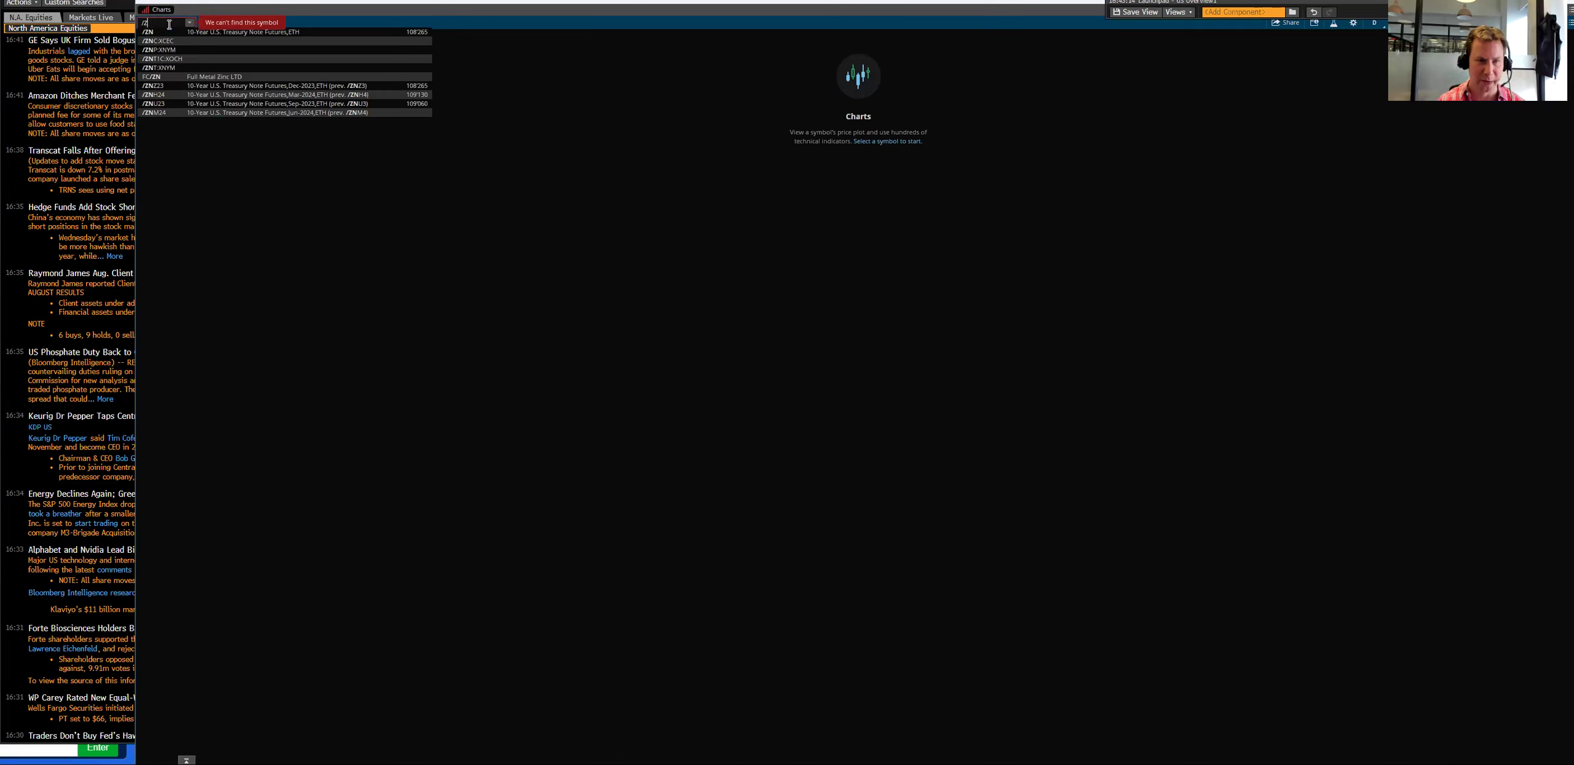
text(B)
key(Return)
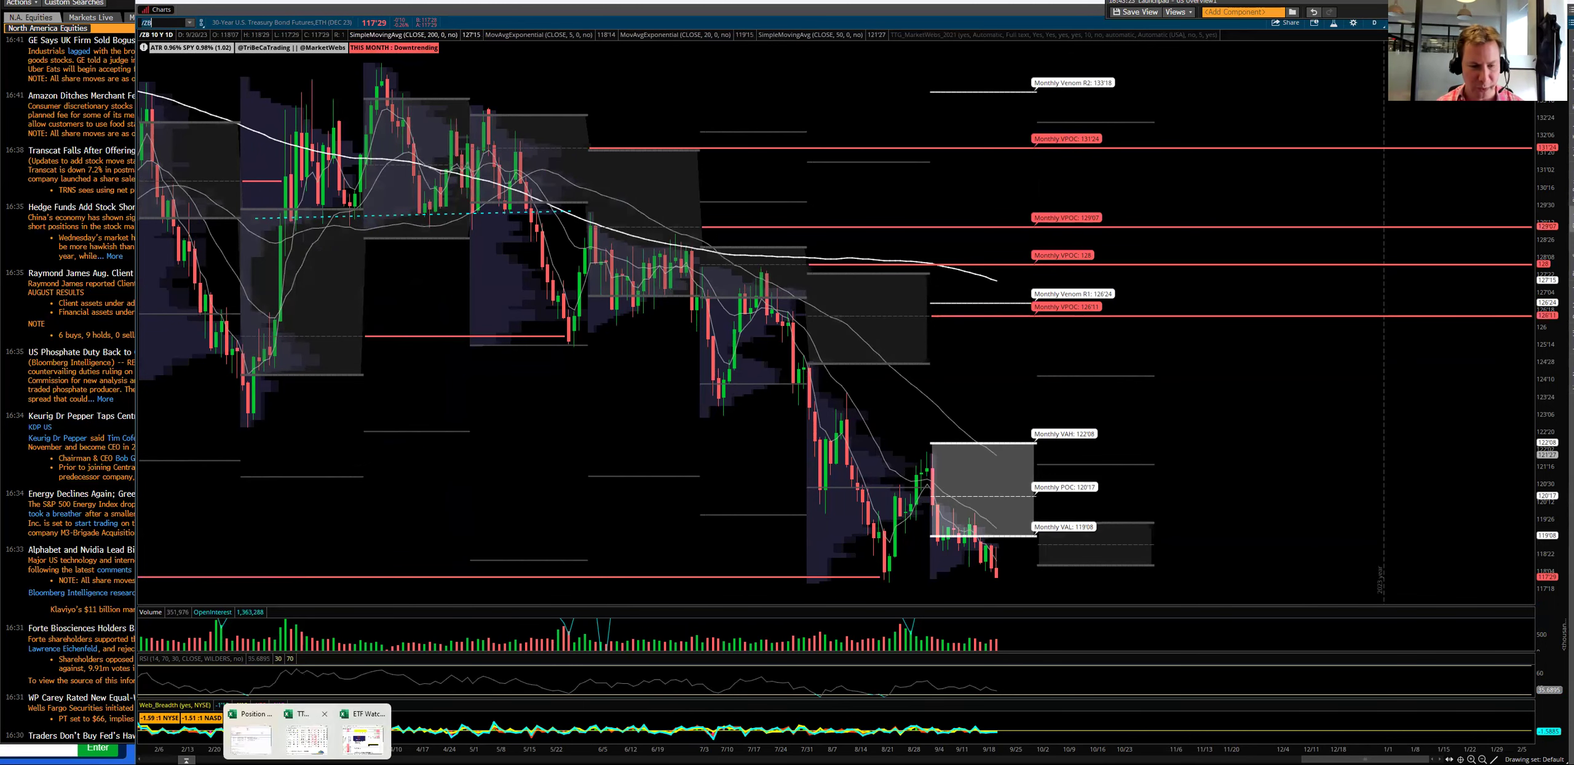
mouse_move(209, 762)
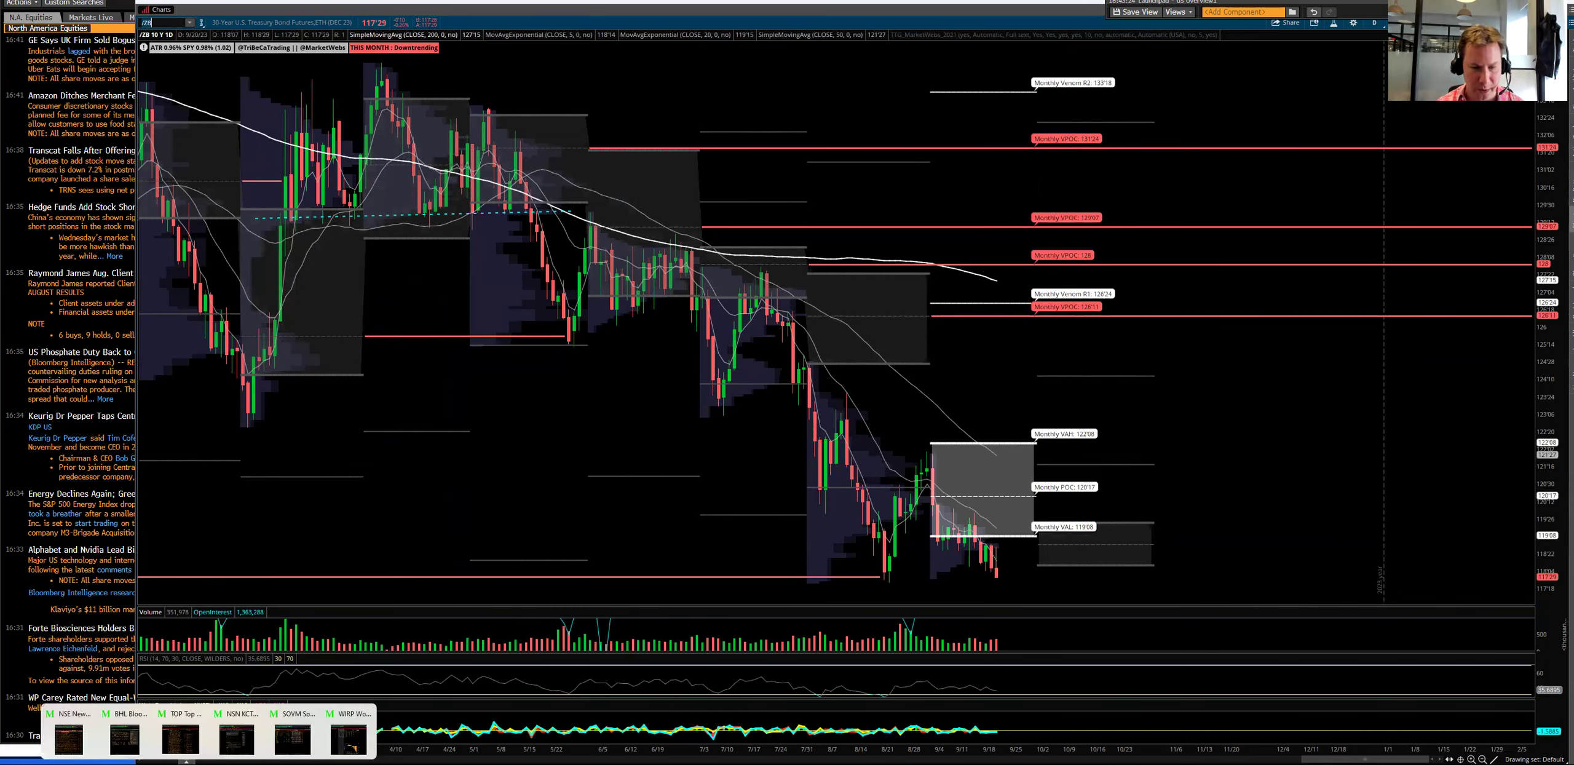
click(292, 738)
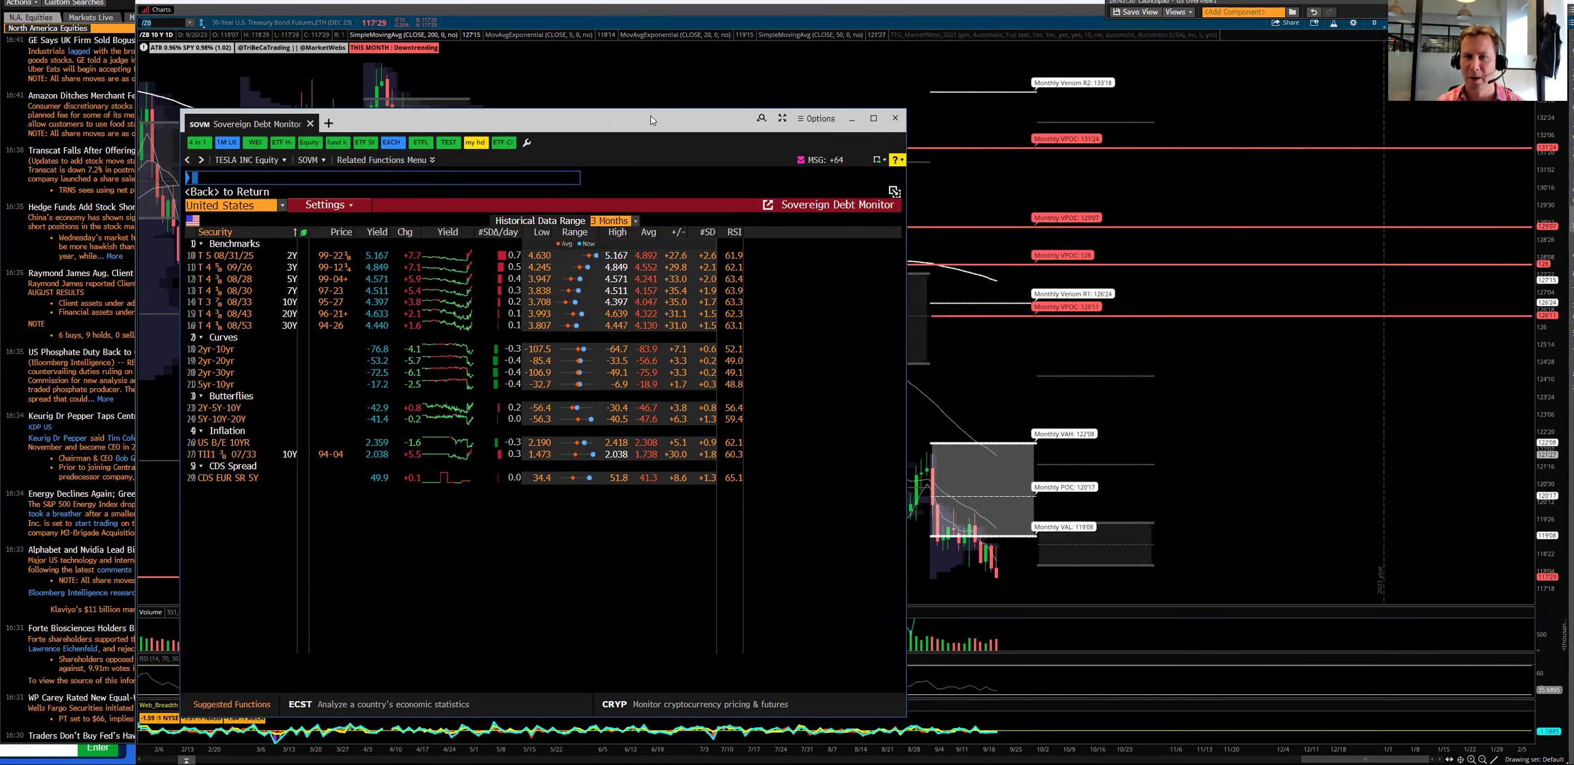
Step: From the Sovereign Debt Monitor, open the T 5 08/31/25 yield chart and extend it to five years
click(851, 118)
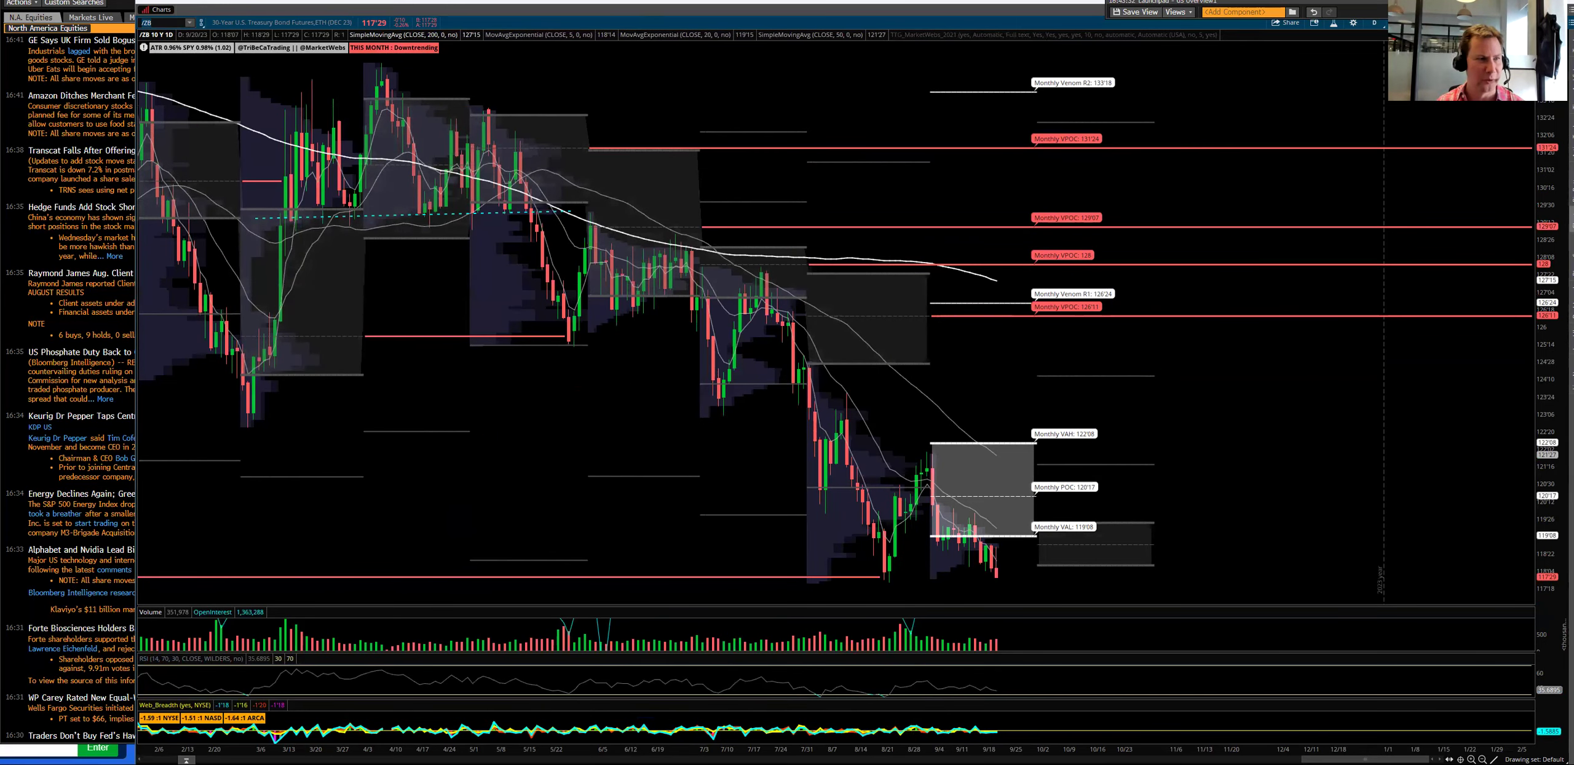
key(alt+Tab)
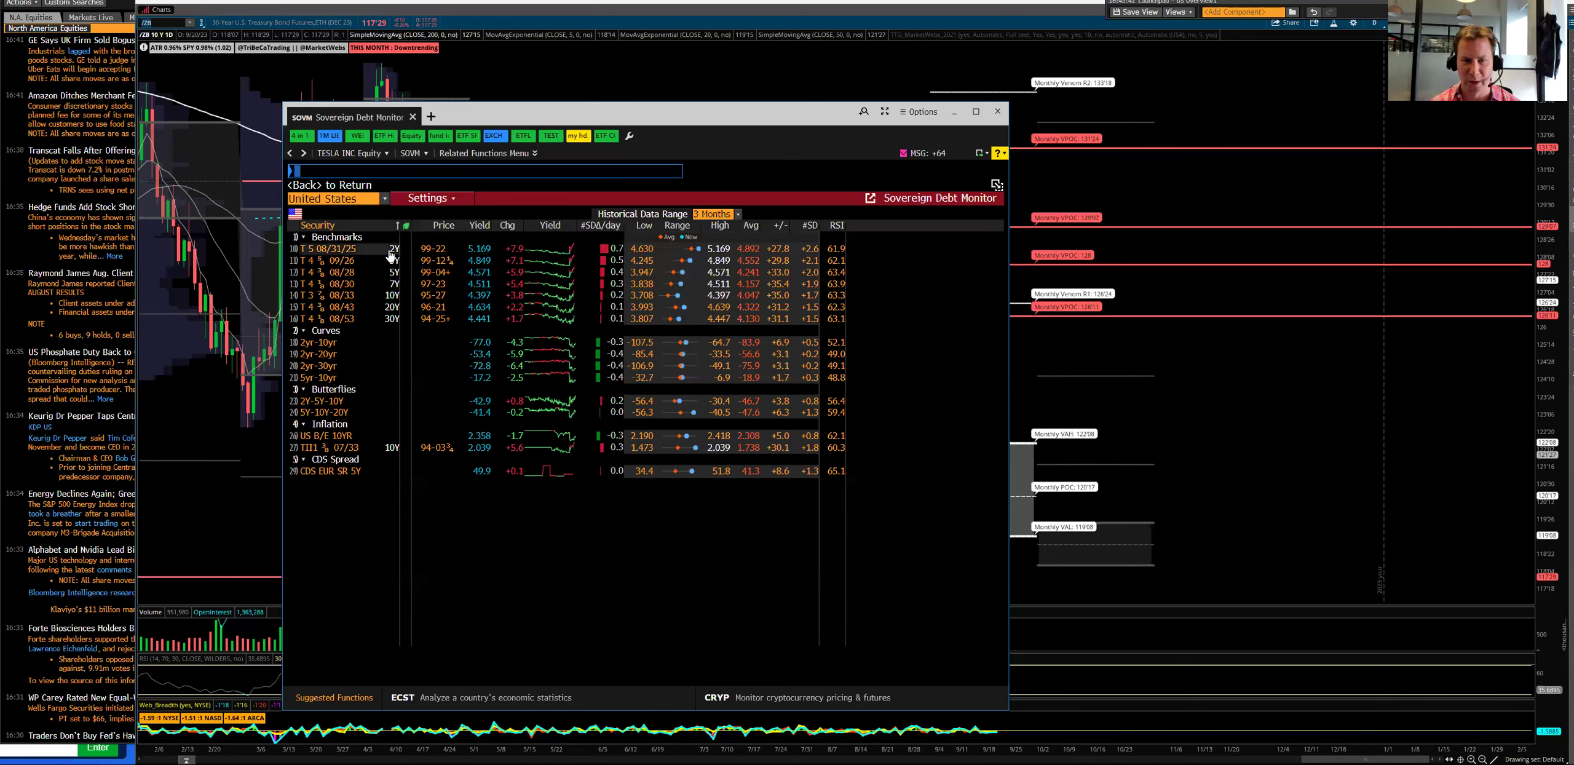
click(481, 252)
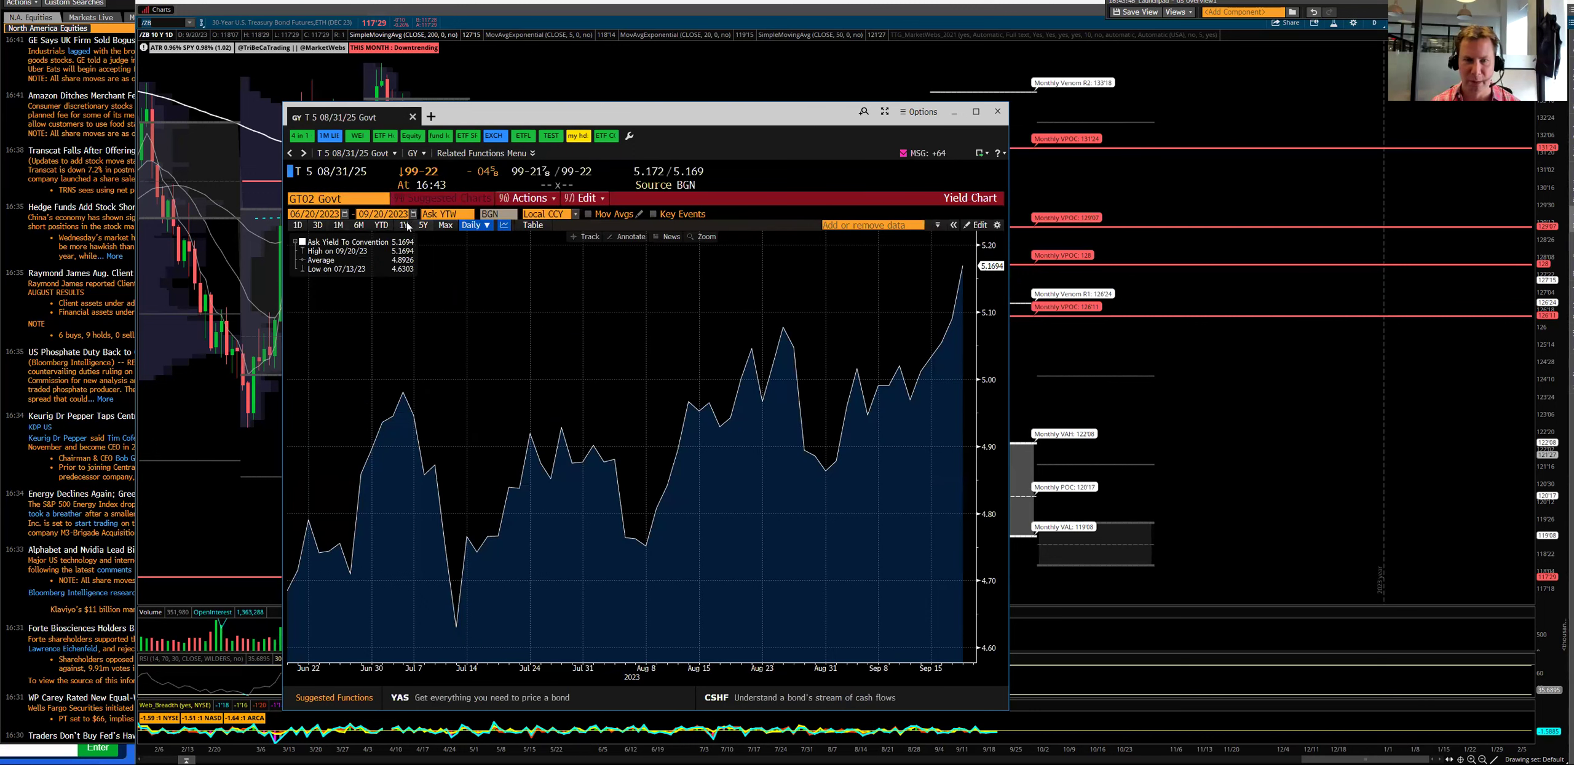
click(423, 225)
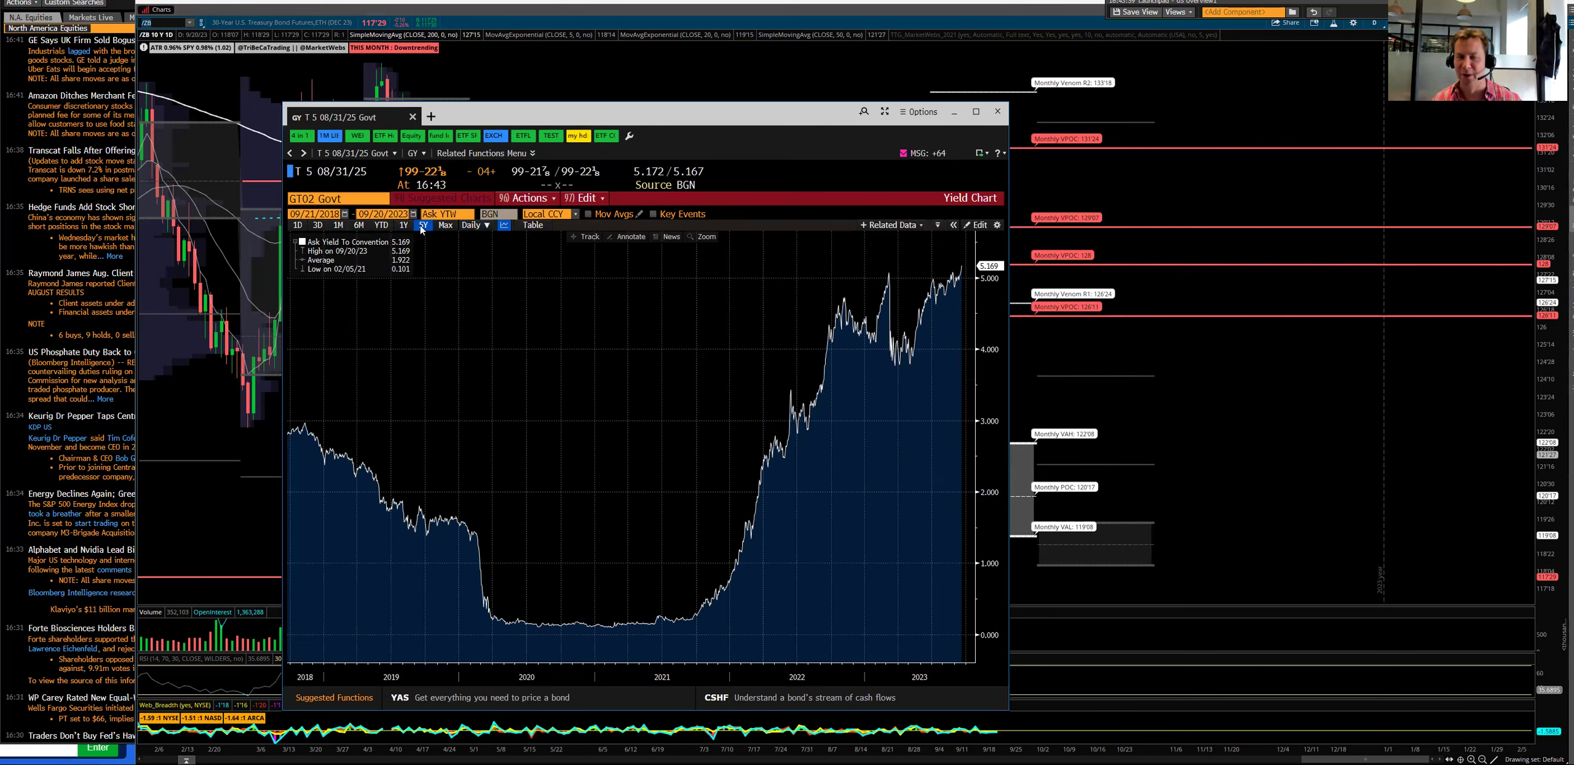
Step: Load WB World Bond Markets, open the United States monitor, then bring the ETF Watch workbook forward
text(WB)
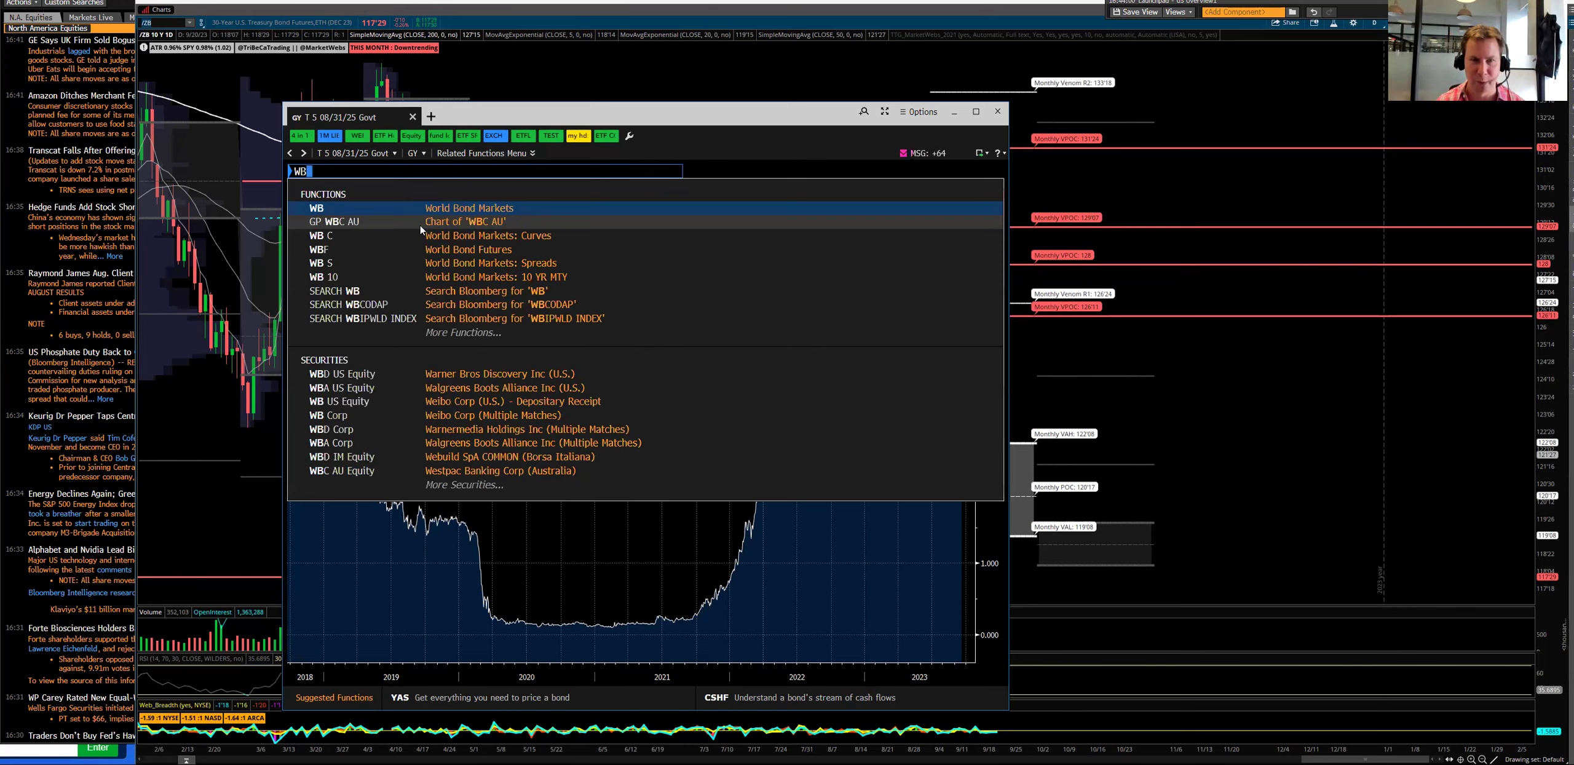
key(Return)
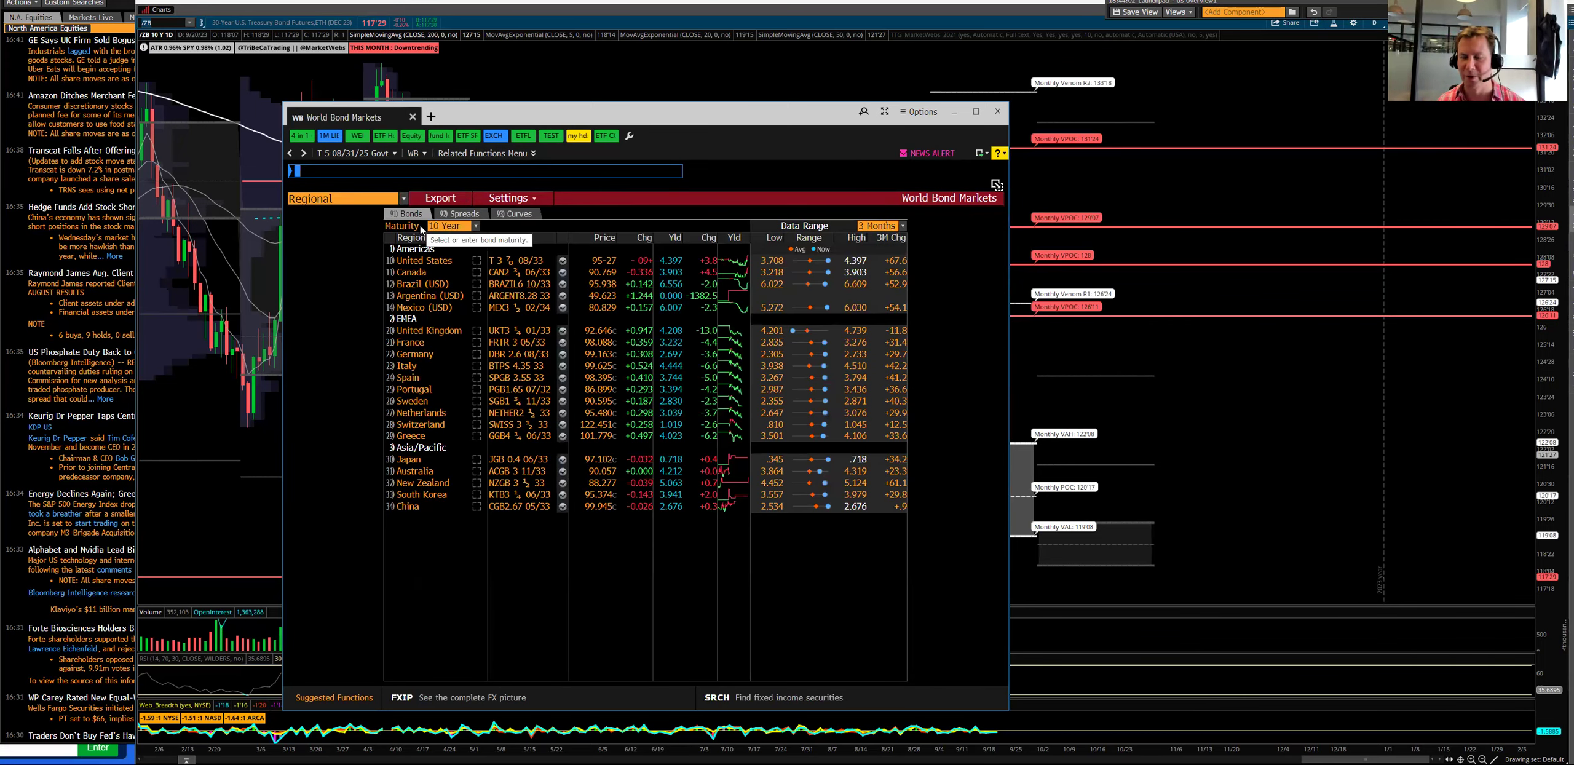
mouse_move(592, 394)
click(411, 262)
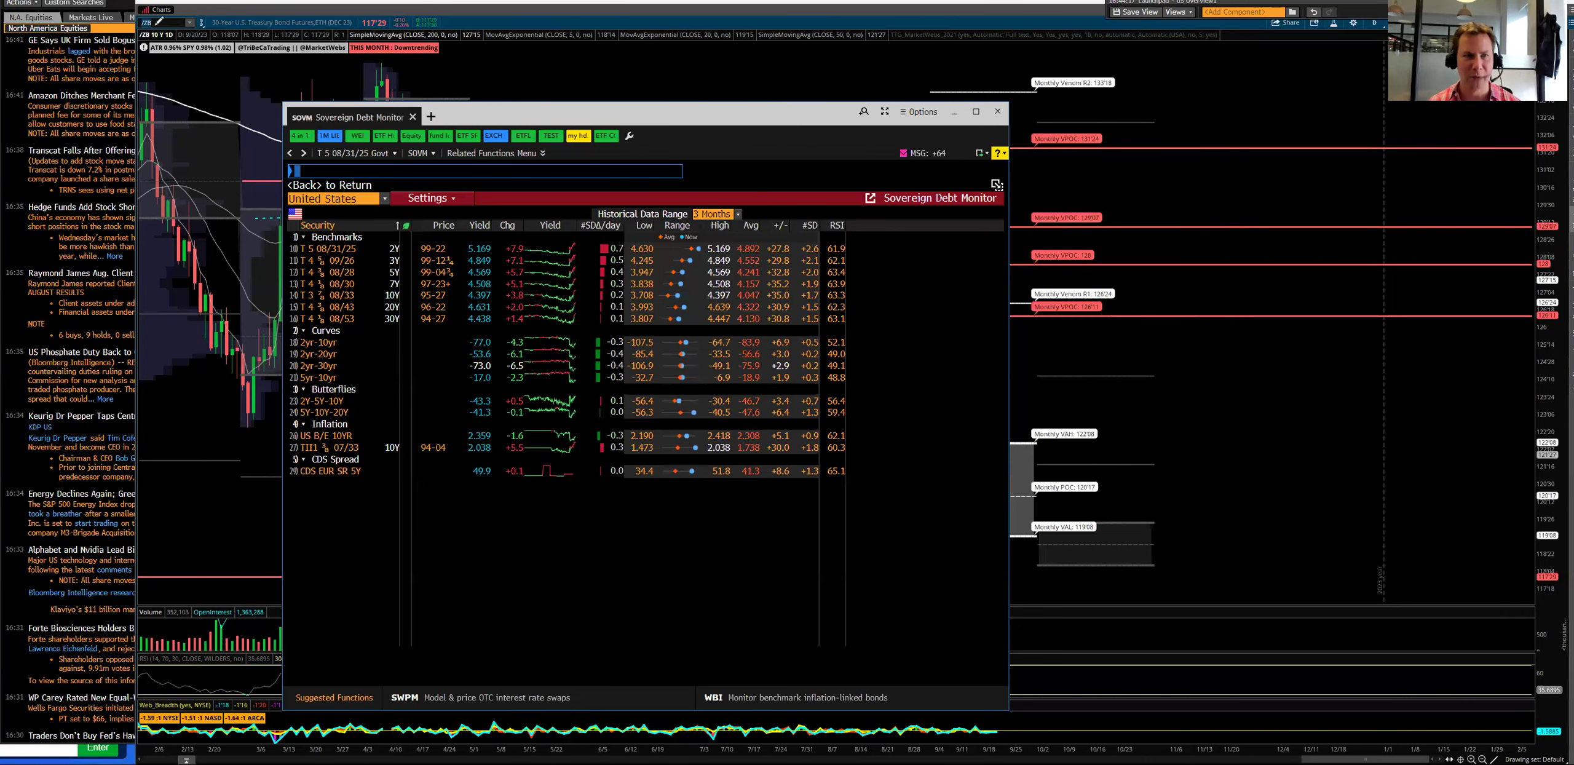
mouse_move(406, 763)
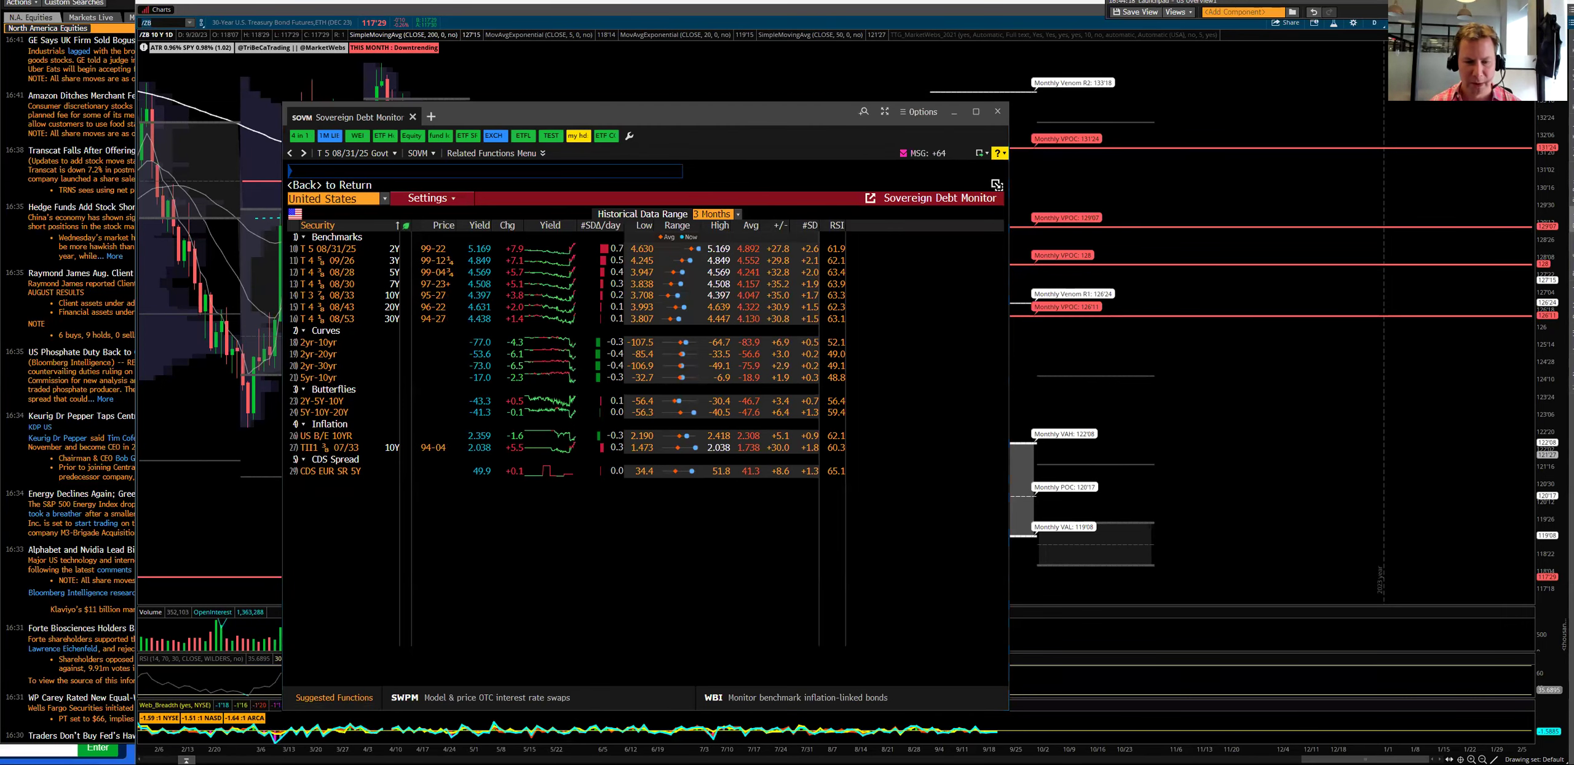
click(368, 735)
Step: Review the ETF Watch List sector sheet and the percent-change formula in cell N48
click(543, 160)
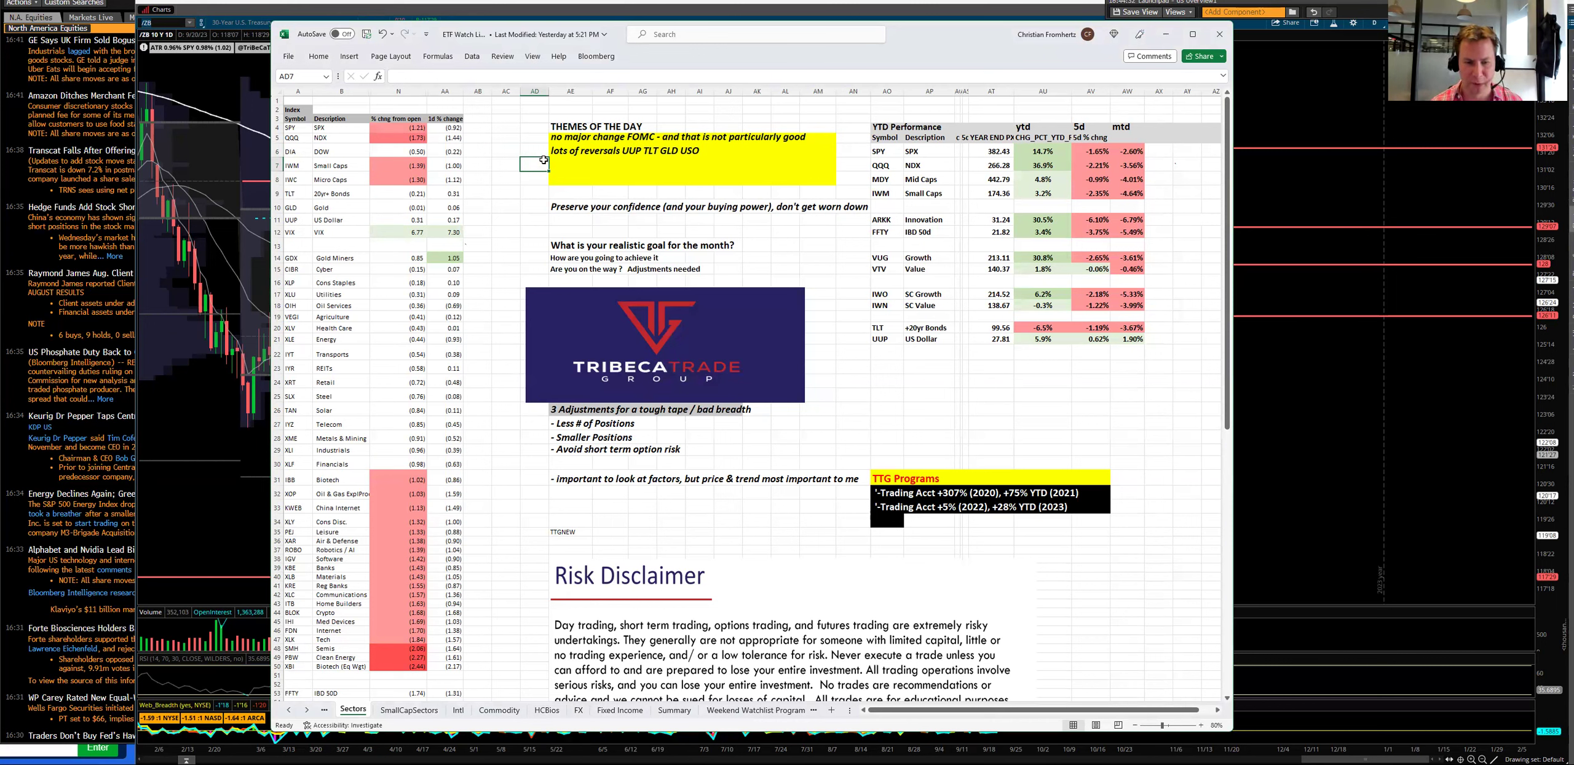
click(419, 648)
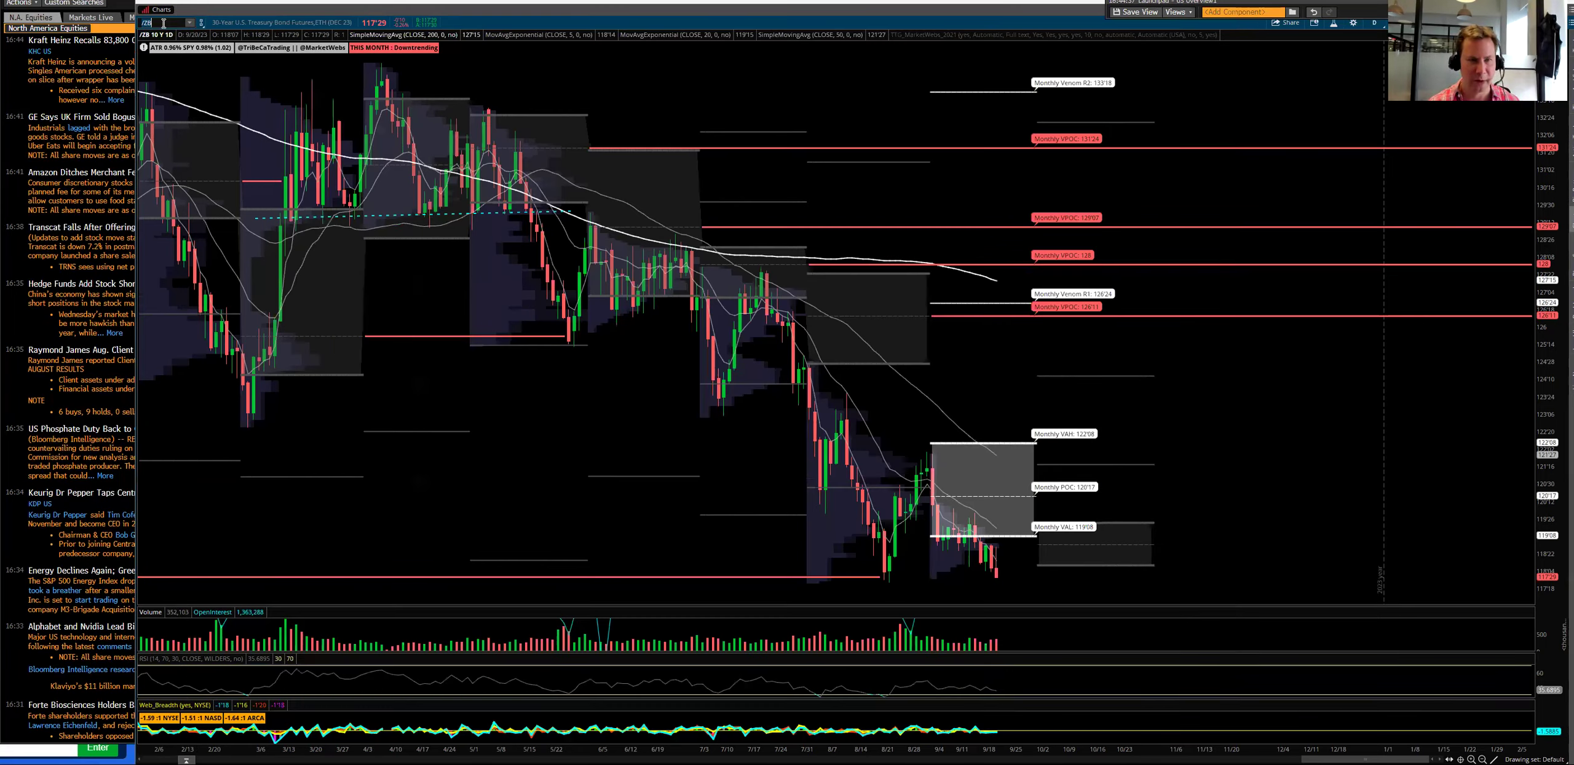
Step: Chart the SMH semiconductor ETF, then the ITB home construction ETF, now at 81.11
click(163, 23)
text(SMH)
key(Return)
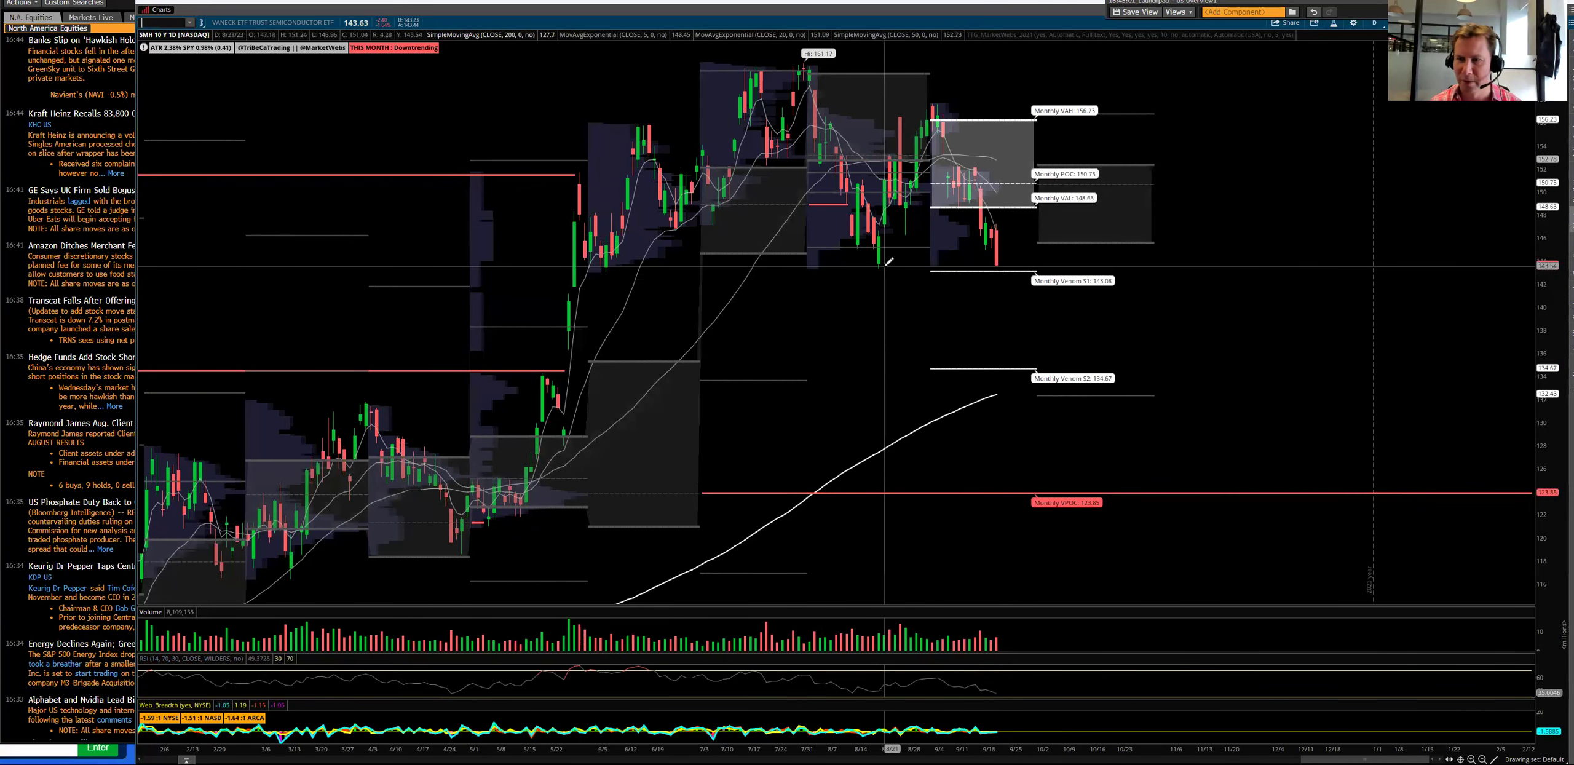
click(166, 22)
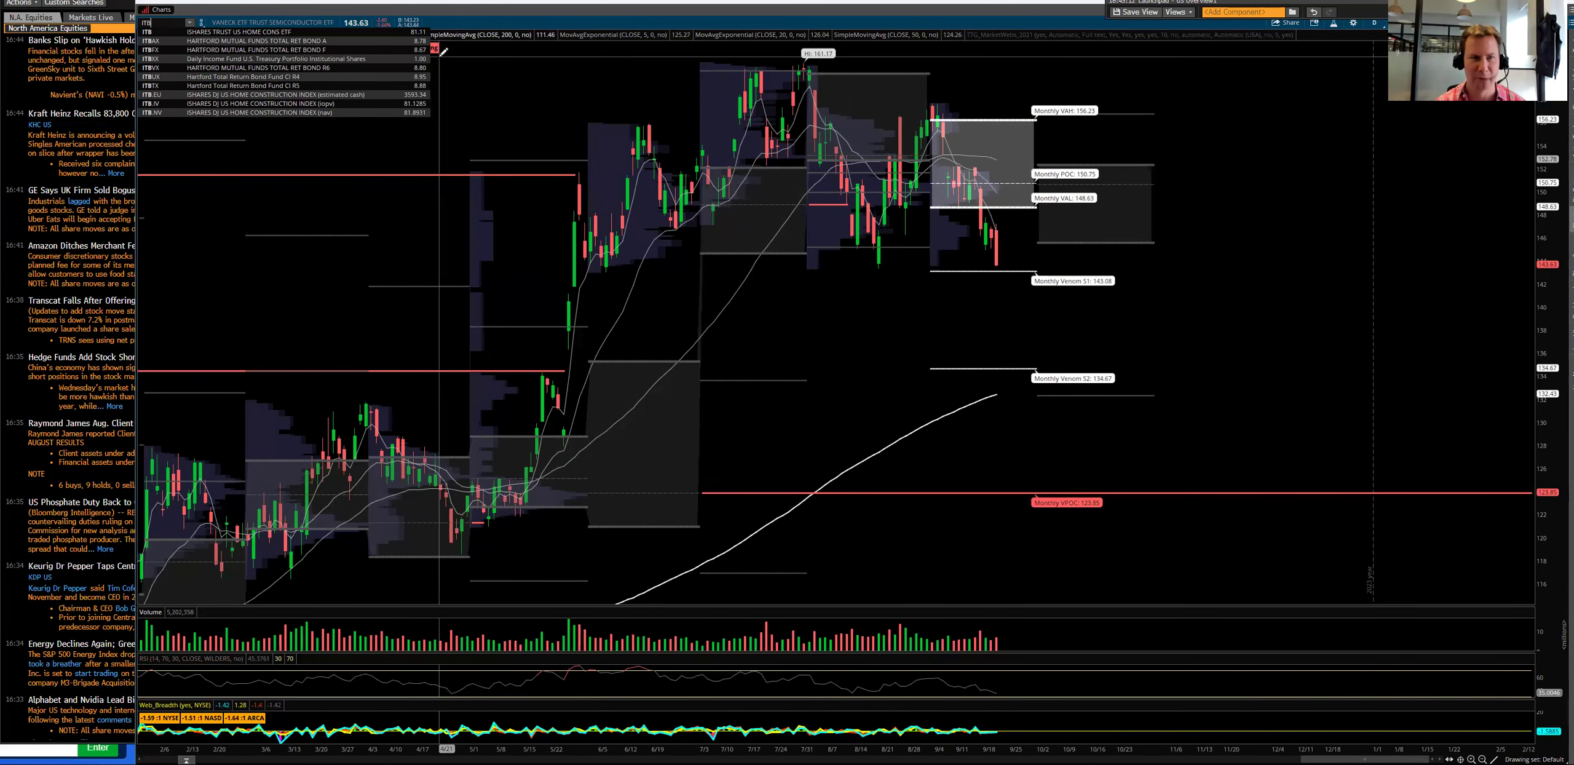
key(Return)
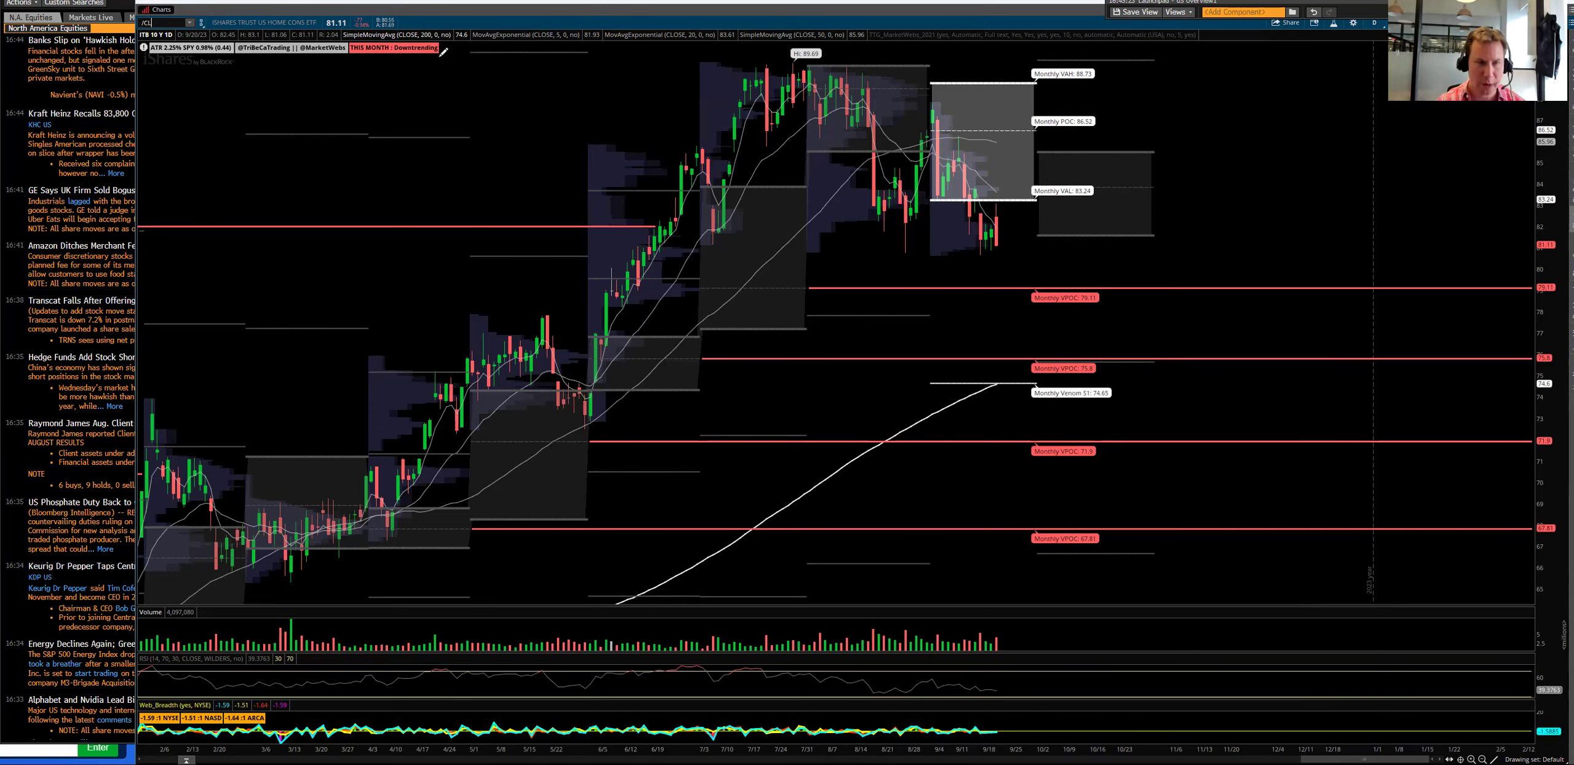
Step: Load the /CL crude oil futures chart, then the XLE energy ETF at 90.40
key(Return)
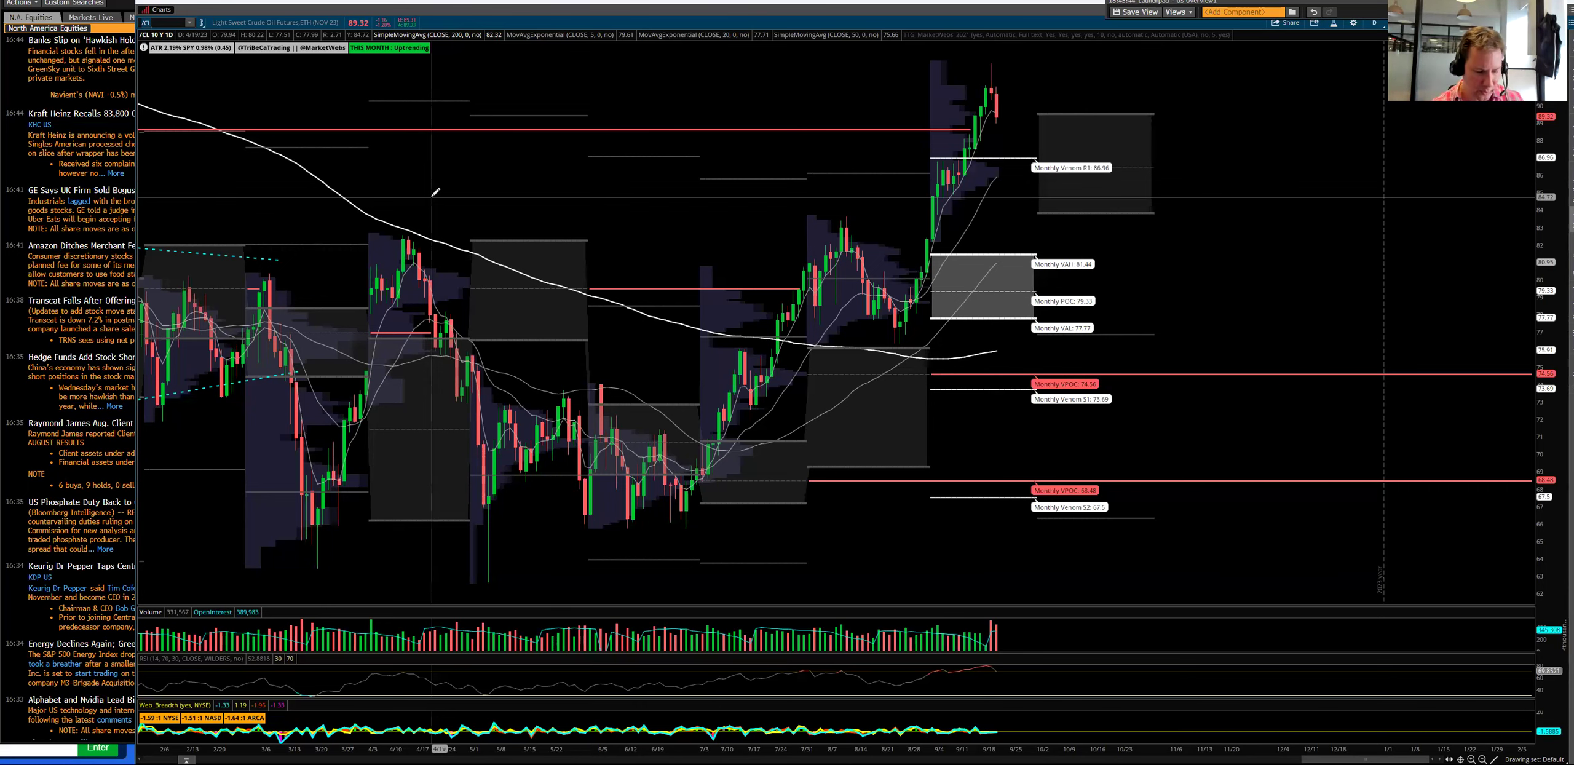
key(Return)
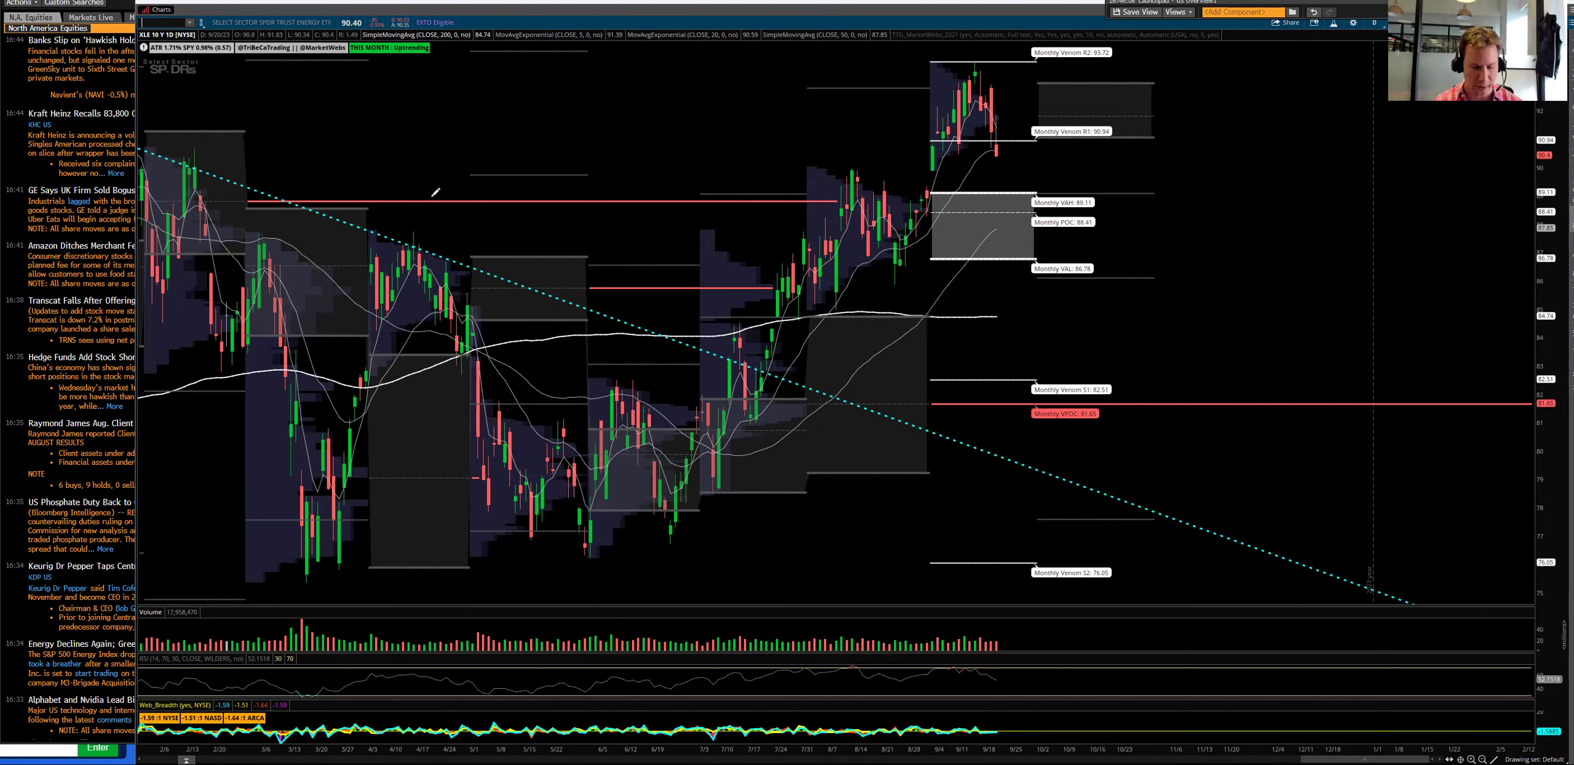
Step: Switch the chart to OIH, the VanEck Oil Services ETF at 348.82
text(IH)
key(Return)
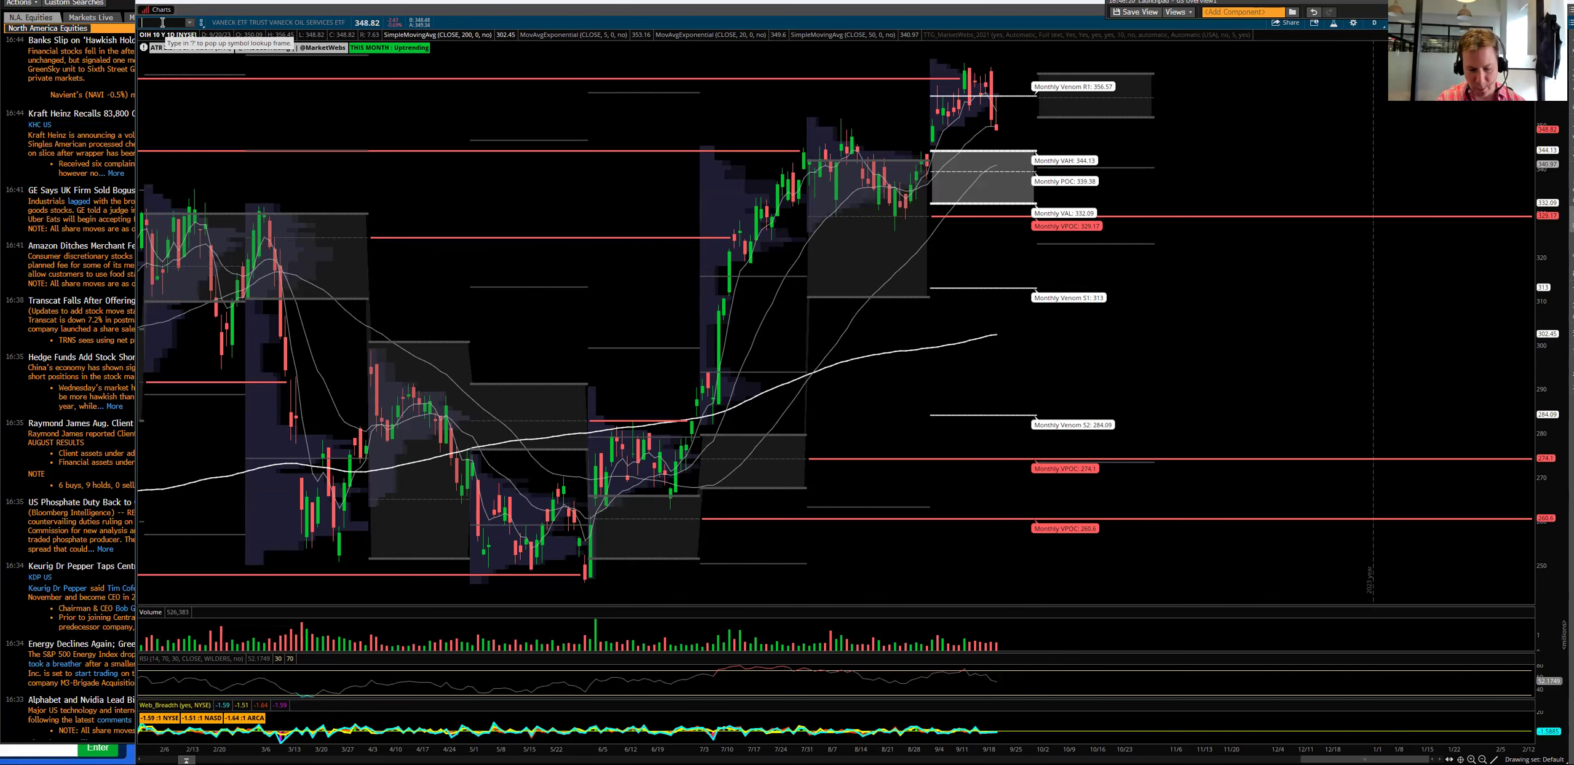
Step: Chart UnitedHealth (UNH), then the IHF healthcare providers ETF
text(UN)
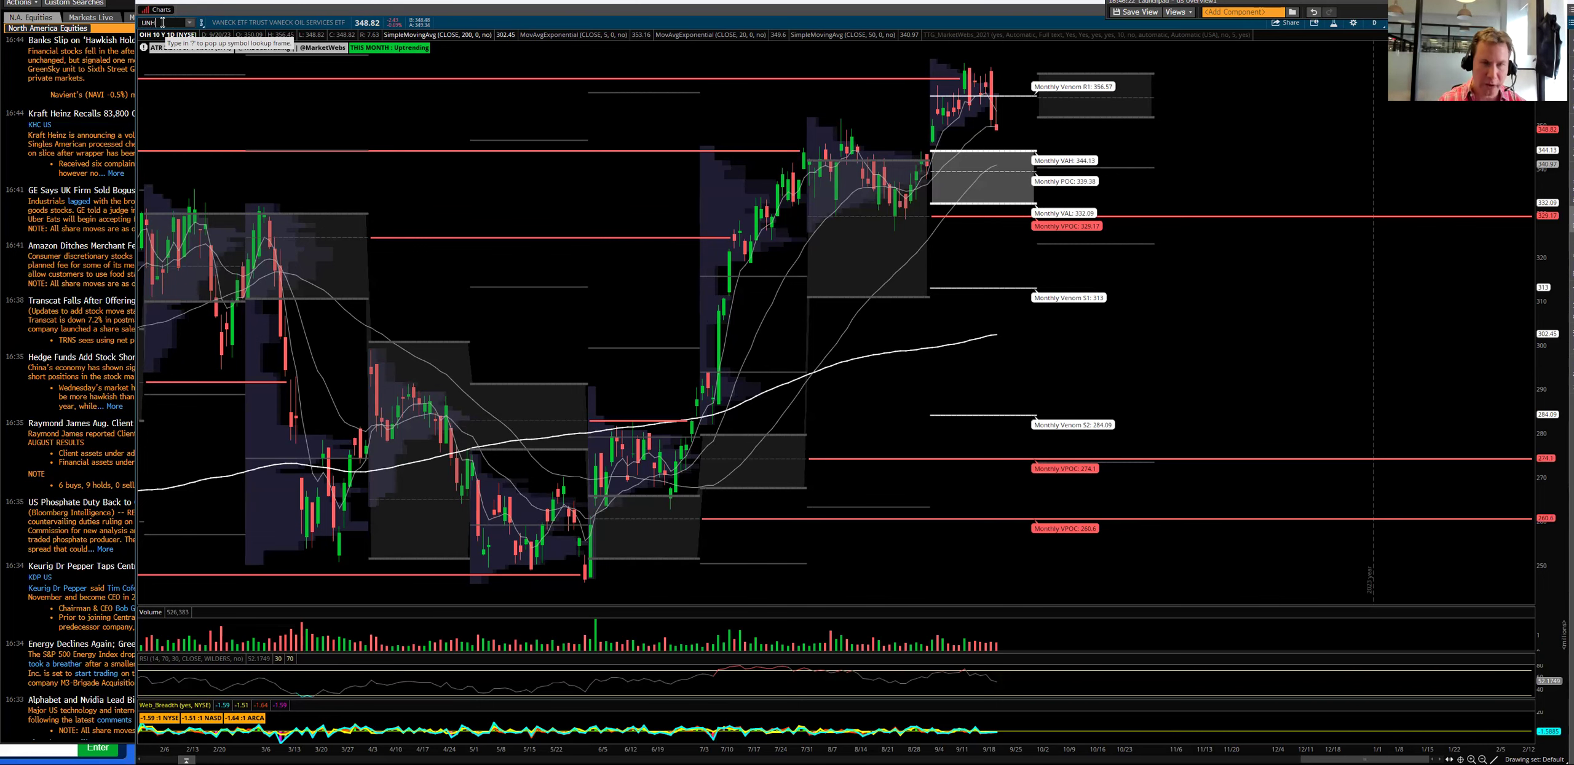
text(H)
key(Return)
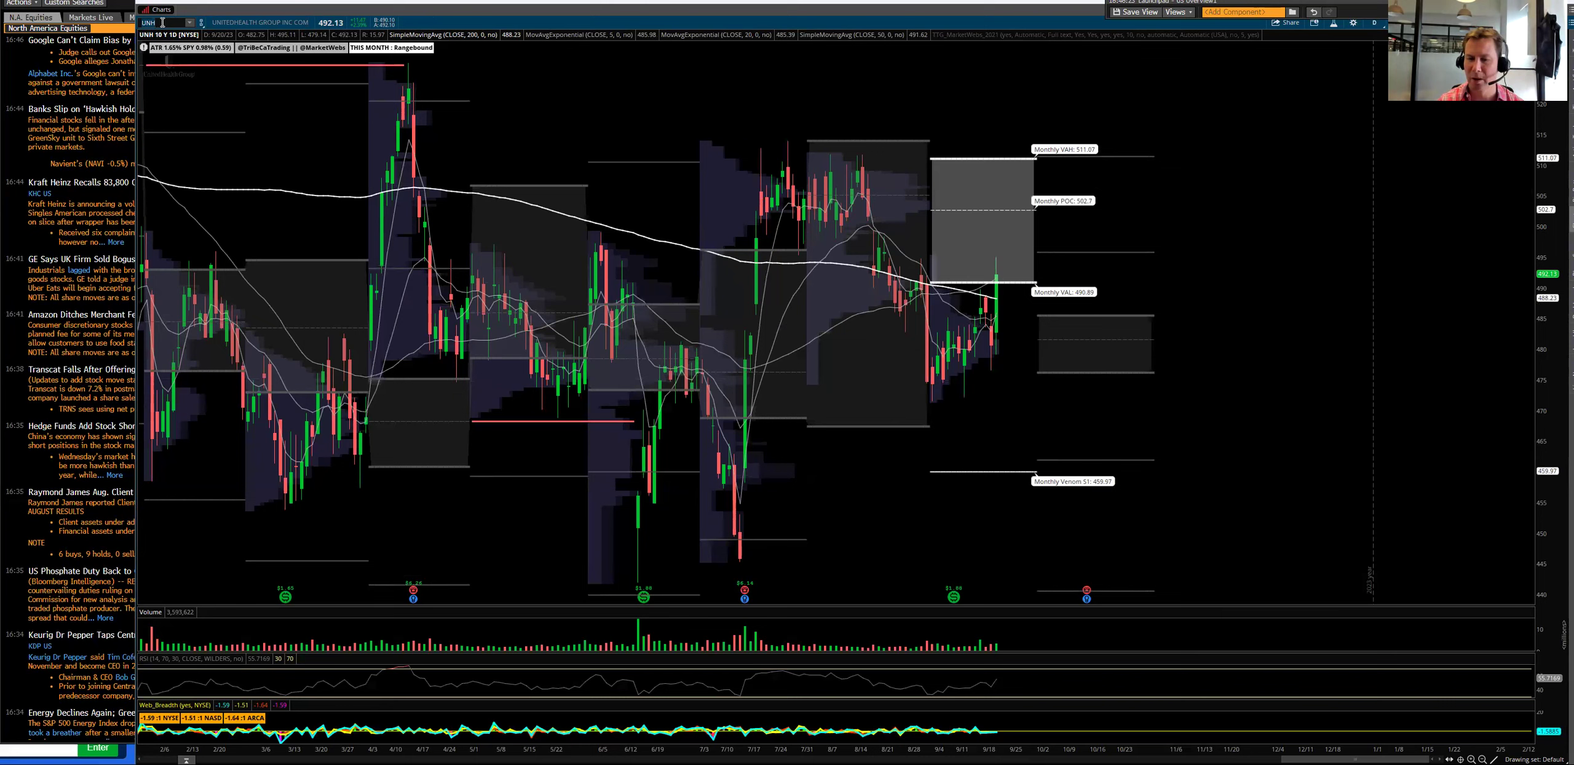
click(162, 22)
text(IHF)
key(Return)
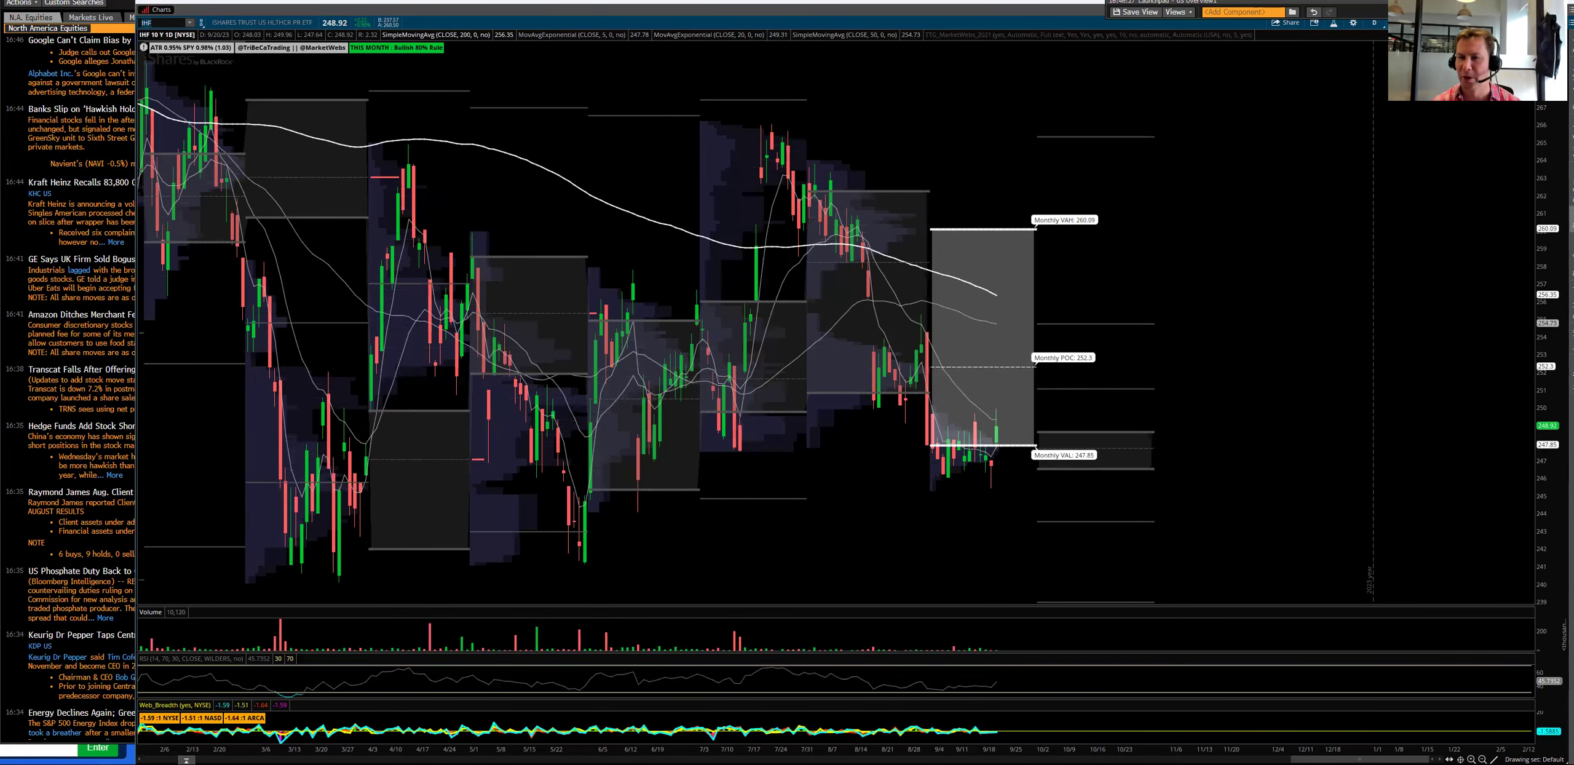
Step: View IHF on 180 D : 1h hourly bars, then return to 10 Y : 1D daily bars
click(1374, 23)
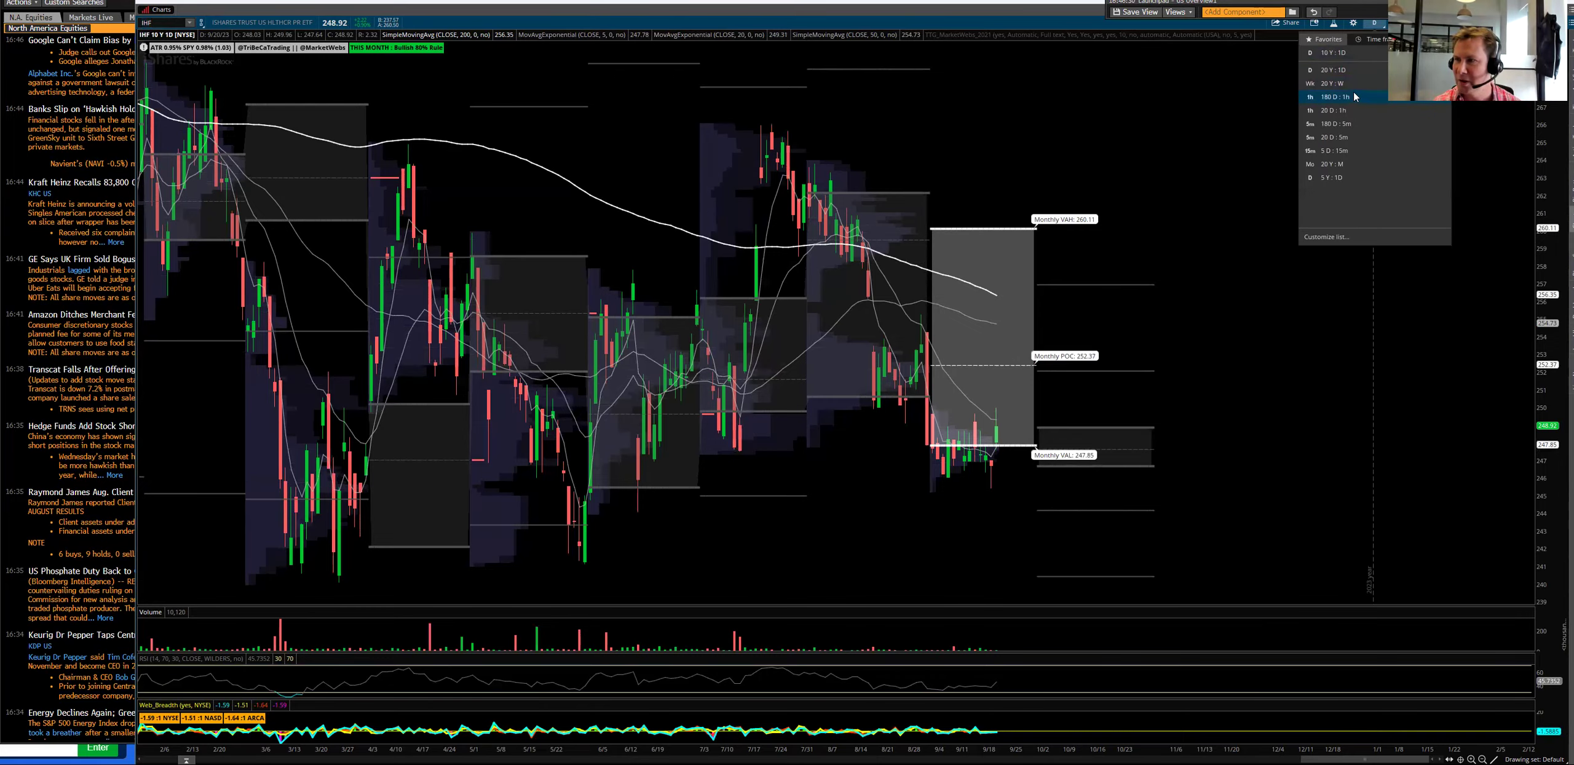
click(1345, 98)
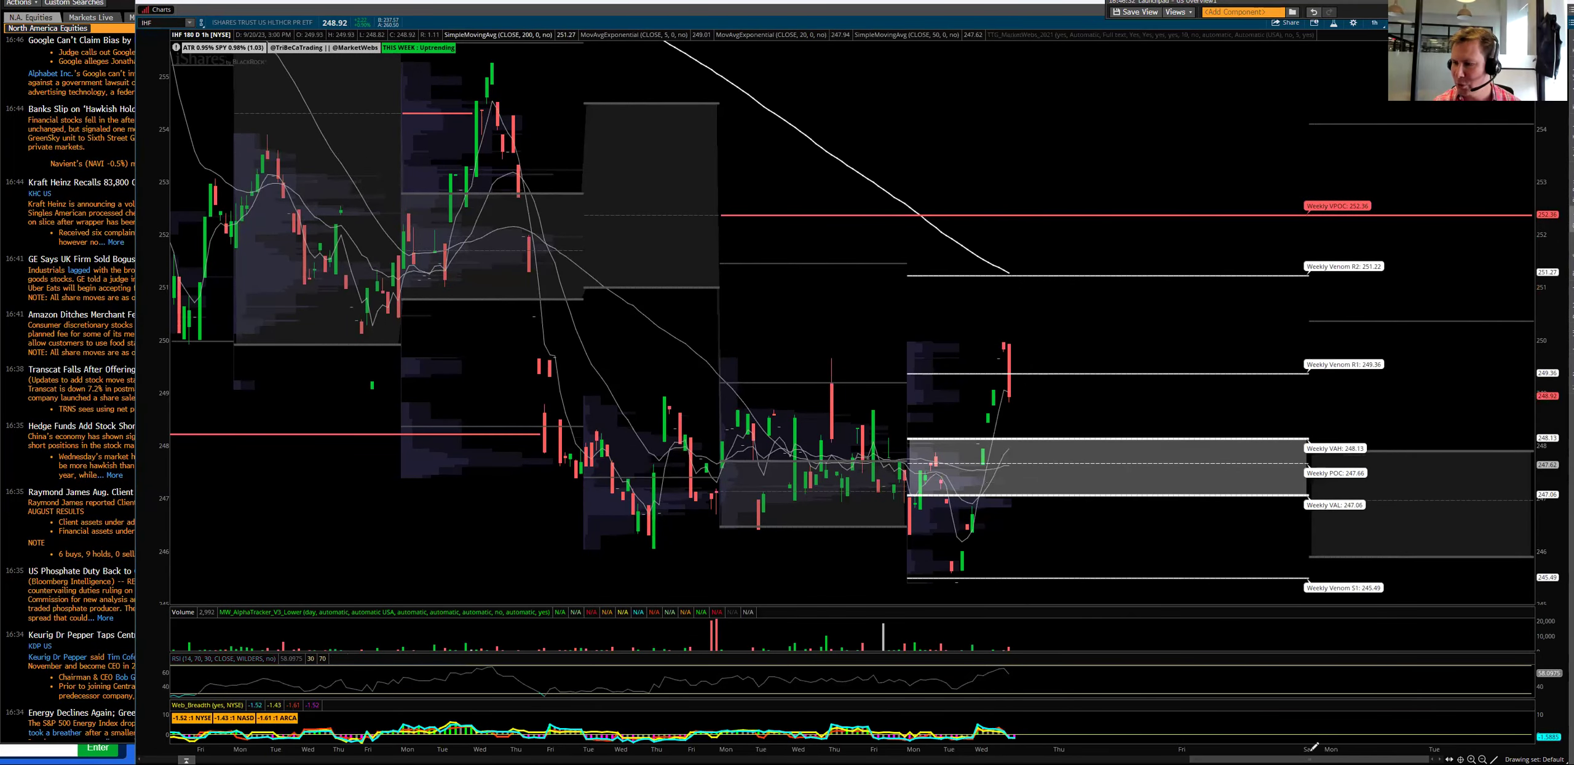
click(1483, 760)
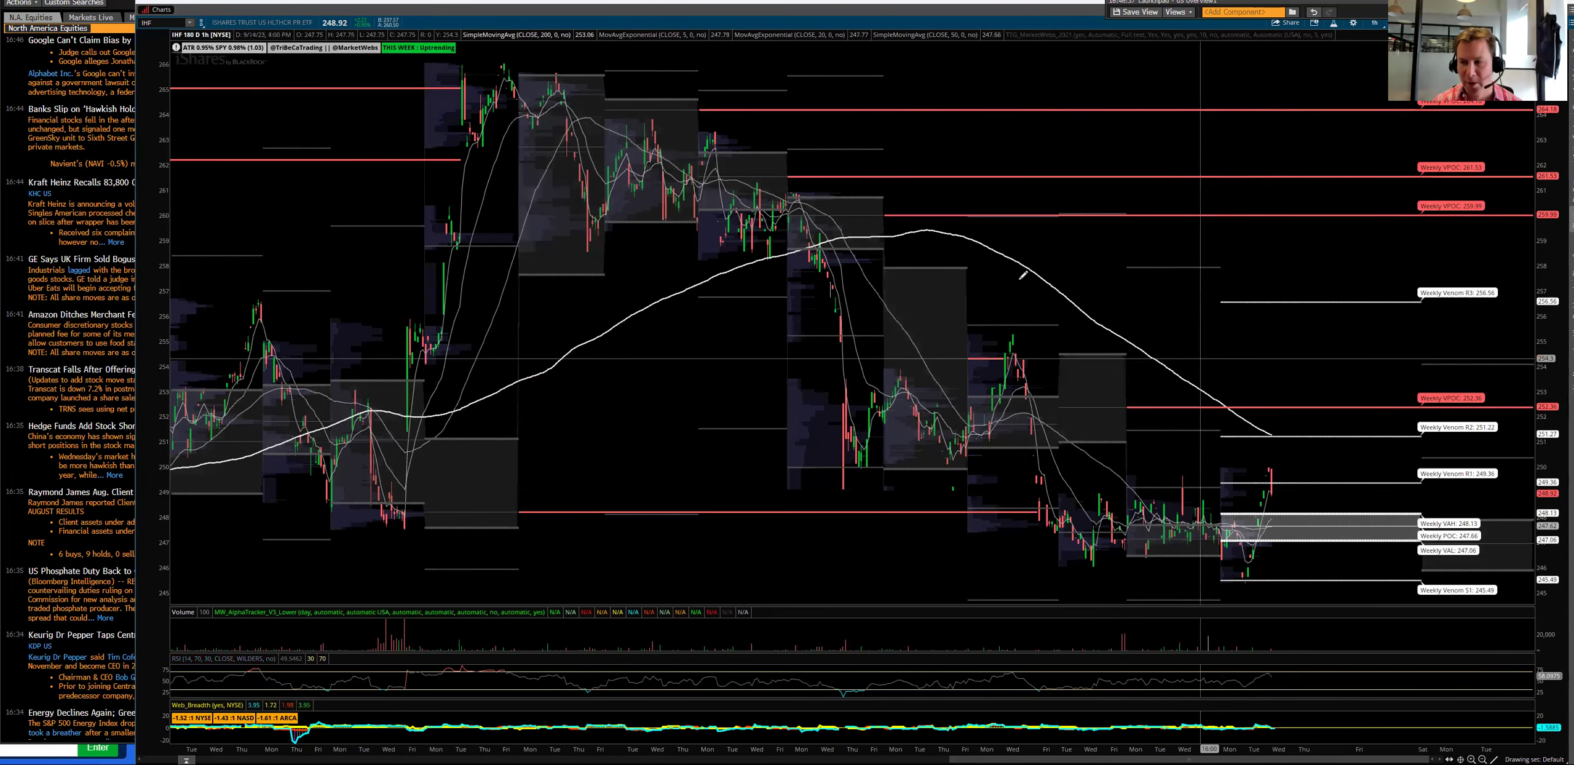
click(1375, 22)
click(1329, 123)
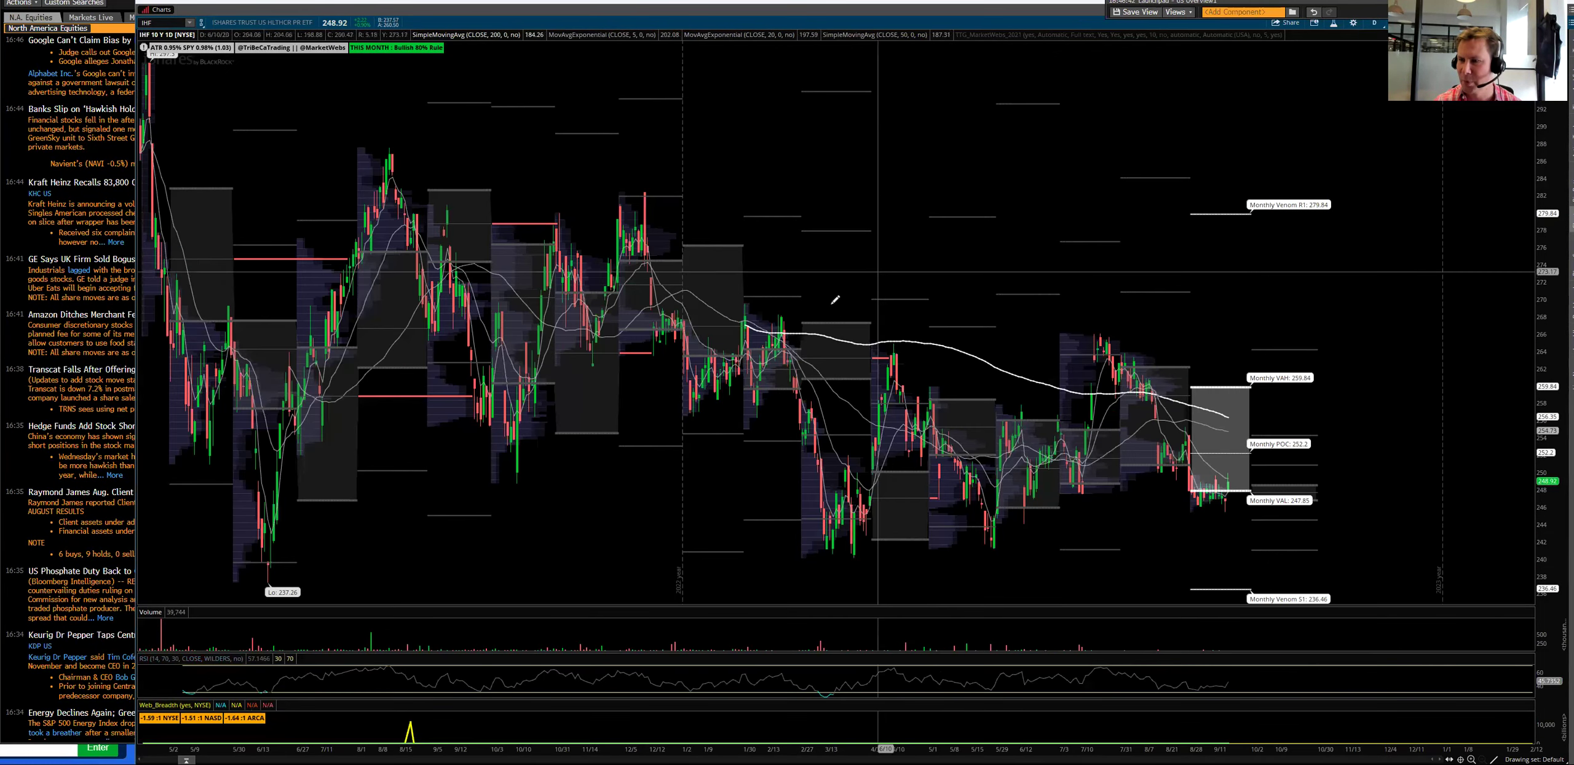
scroll(708, 305, up, 3)
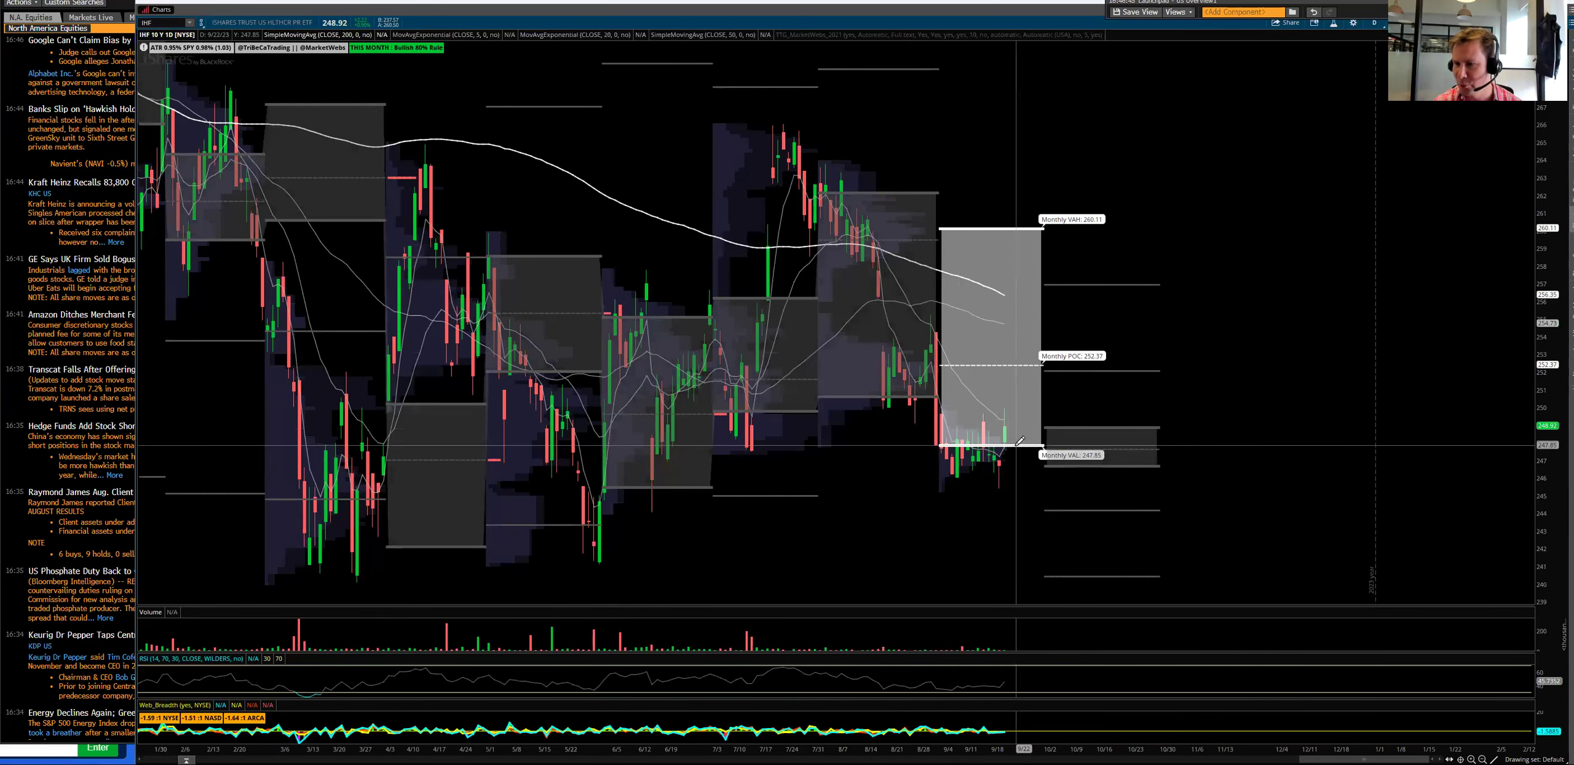
Step: Replace IHF with UNH to bring back UnitedHealth, then clear the UNH symbol for a new ticker
click(164, 22)
key(BackSpace)
text(UNH)
key(Return)
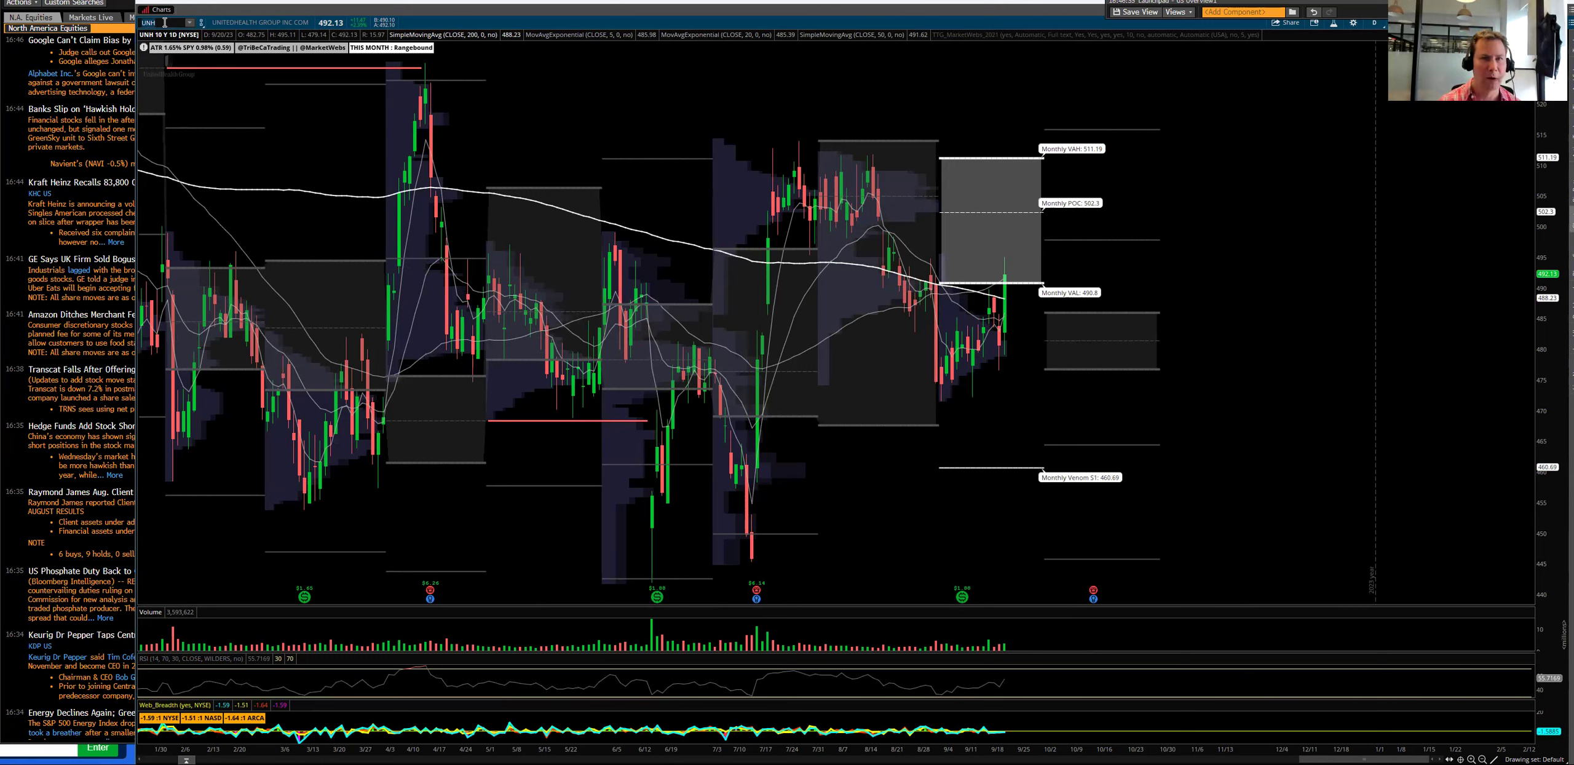
click(165, 22)
key(BackSpace)
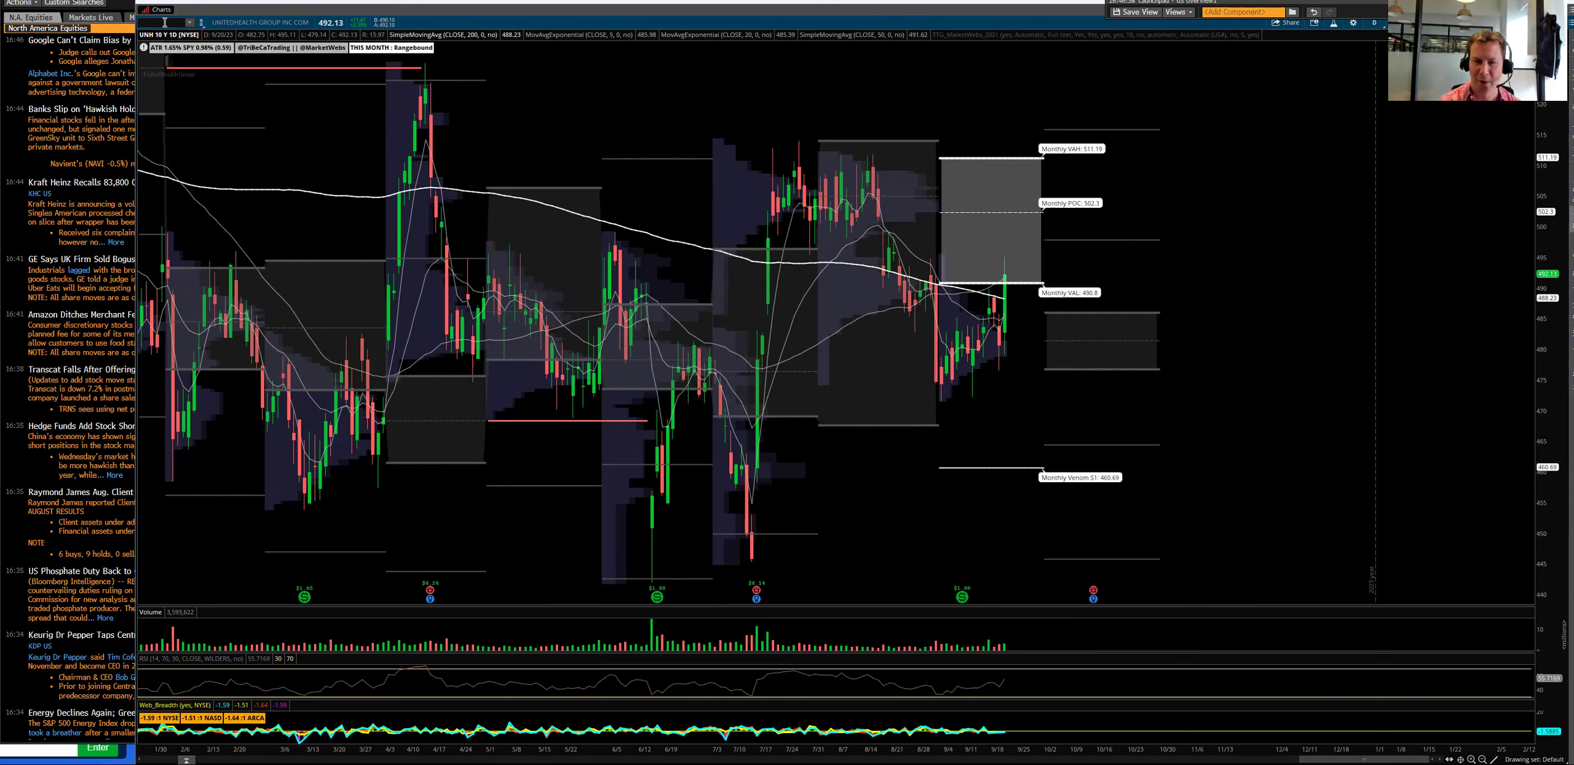
Step: Load CELH on 1-hour candles, zoom out to 180 days, then zoom into the latest weeks
text(CELH)
key(Return)
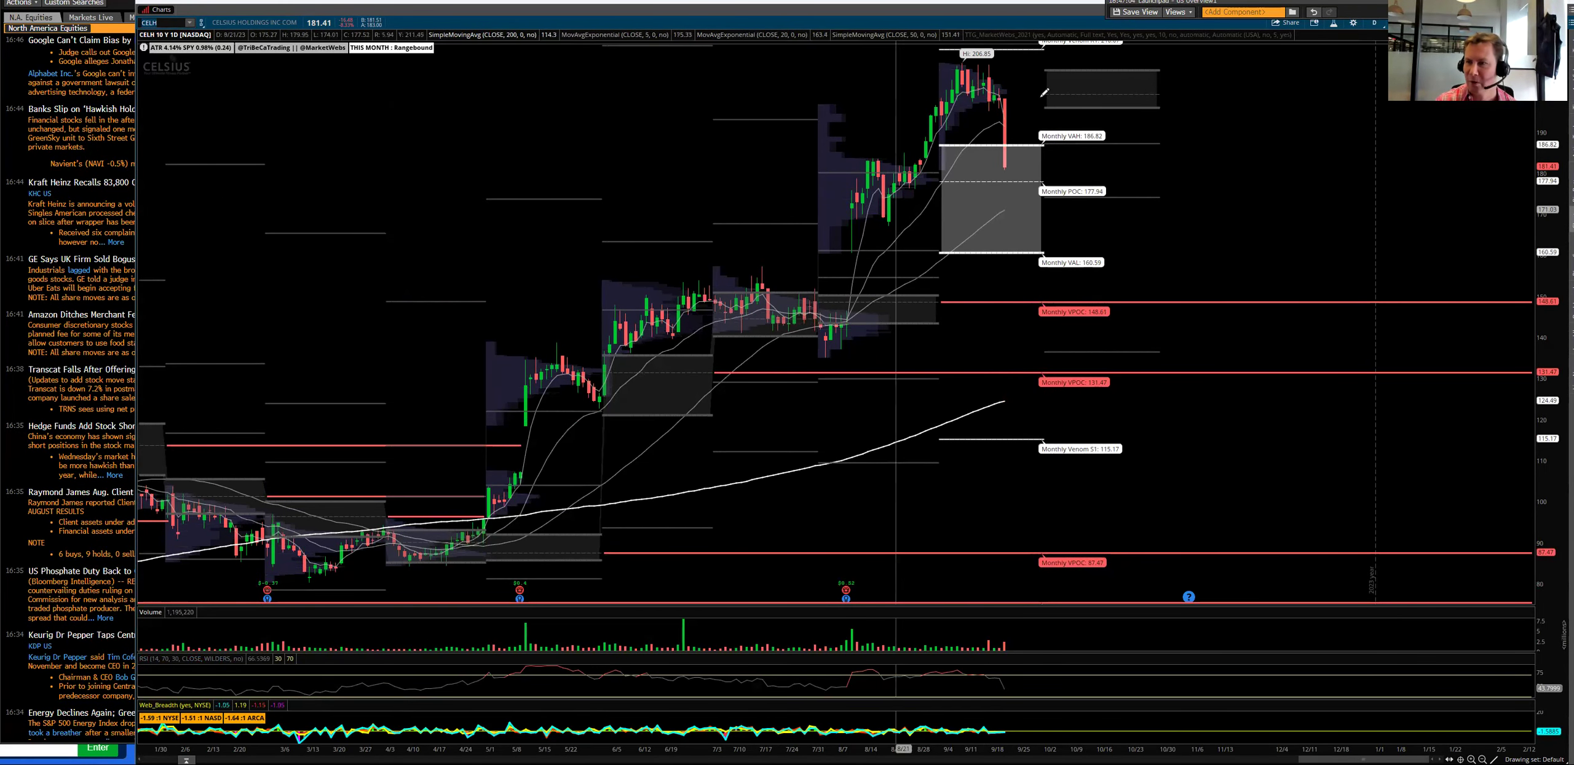
click(1375, 23)
click(1329, 114)
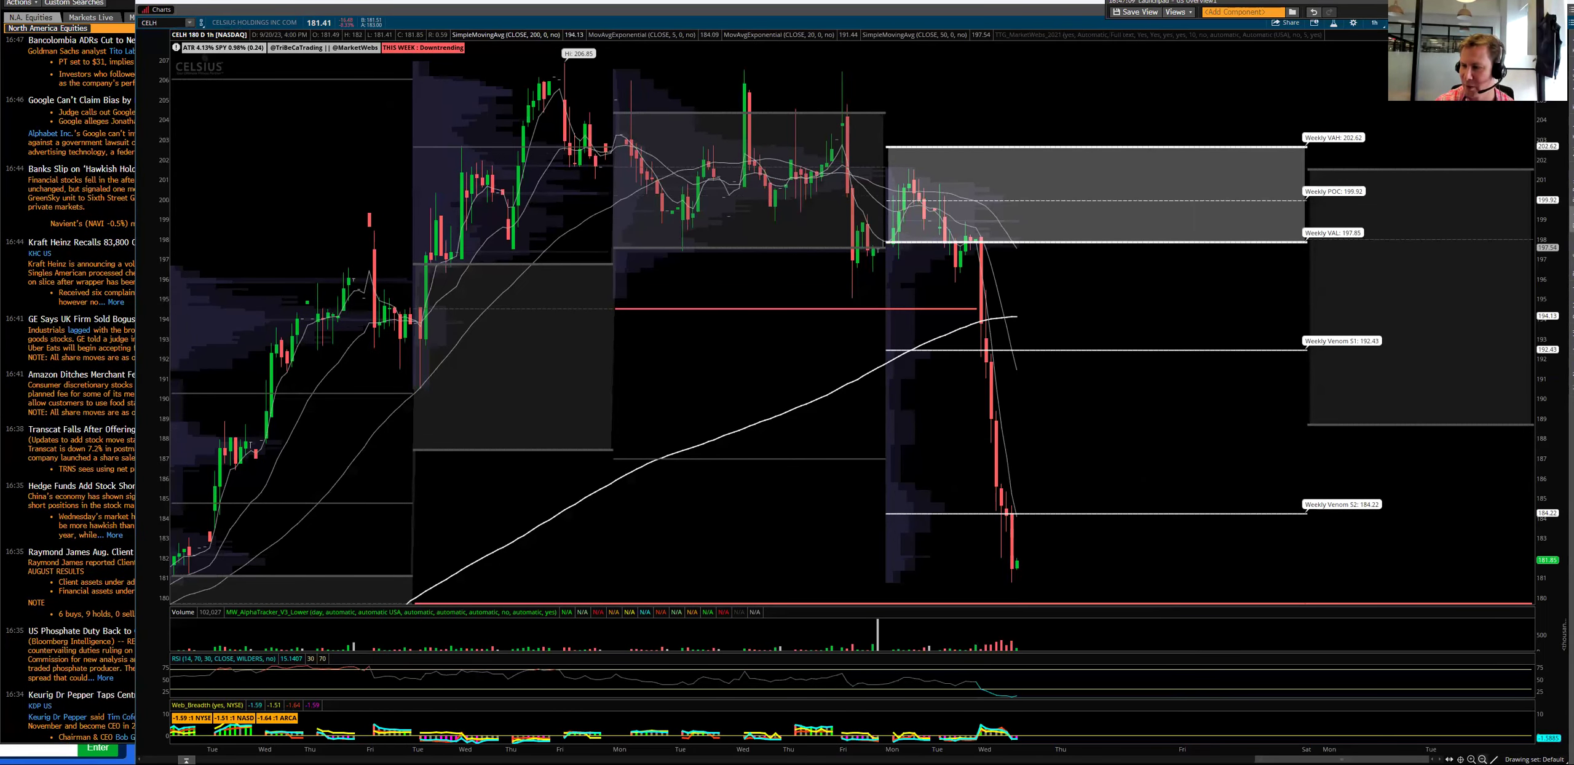
click(1483, 760)
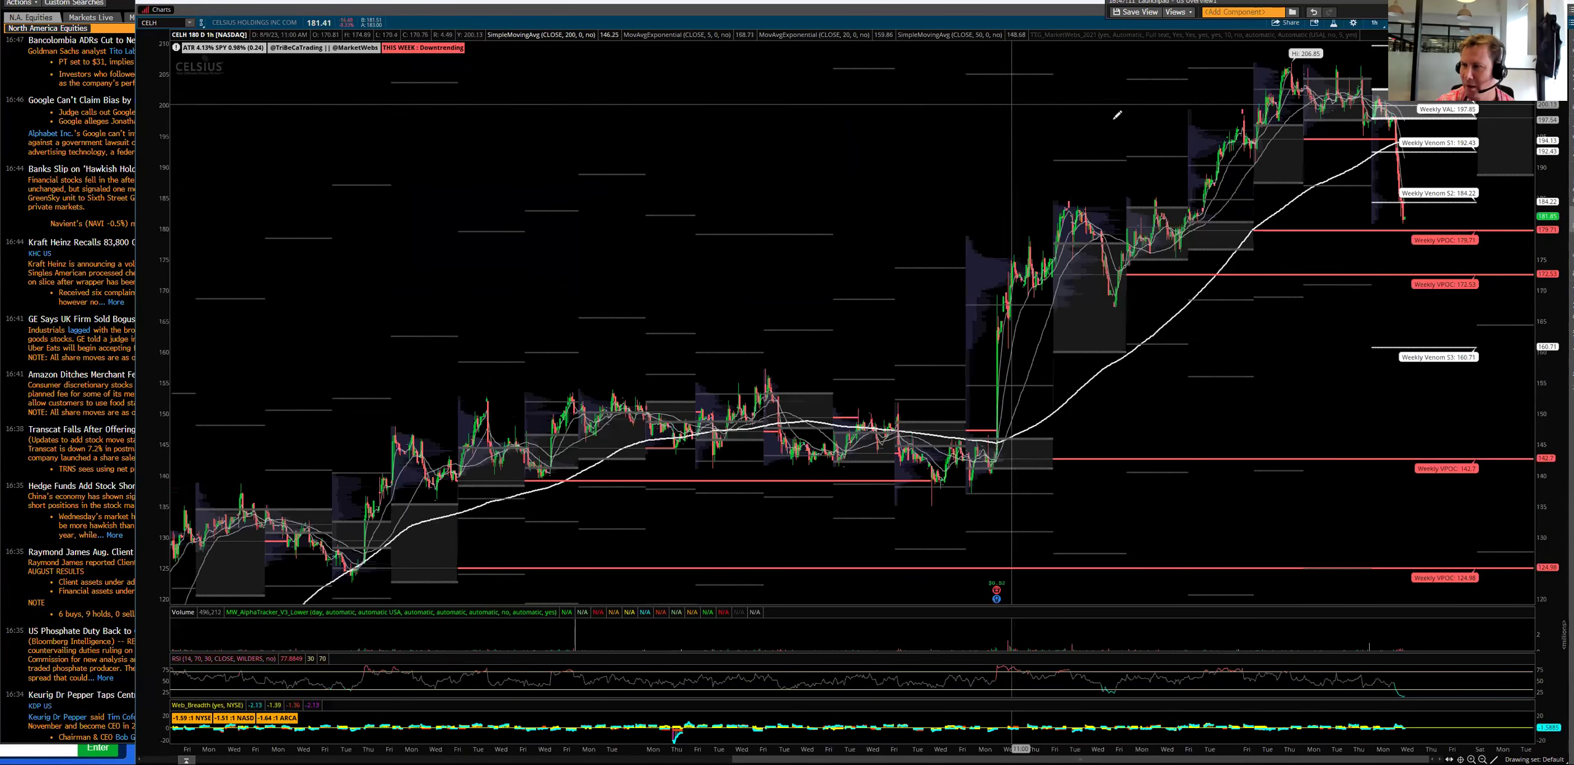
drag(1525, 431, 1009, 276)
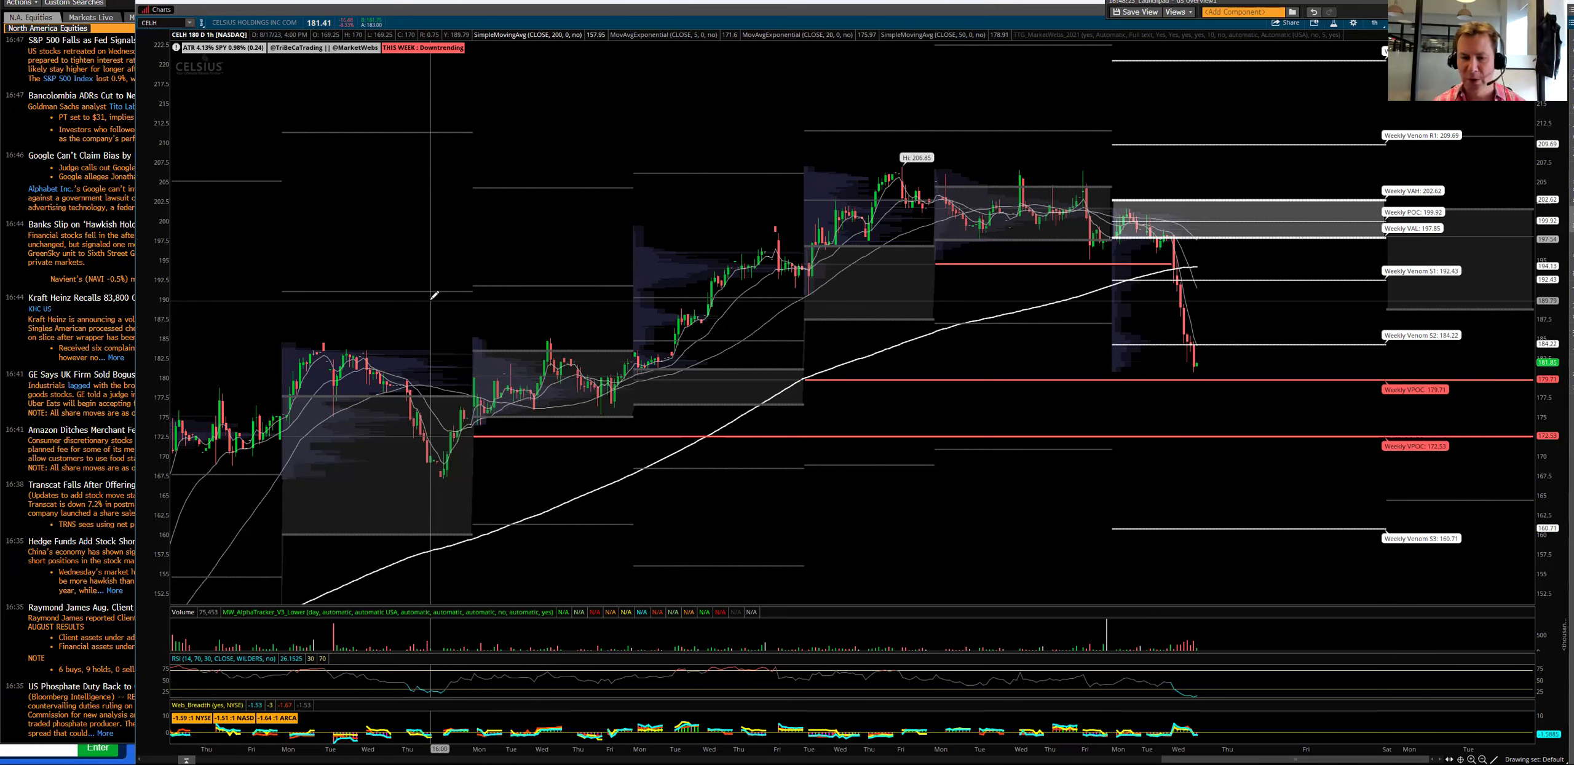
Step: Replace CELH with AKAM in the symbol box and set the chart to daily (D) candles
click(183, 22)
click(161, 22)
key(BackSpace)
text(AKAM)
key(Return)
click(1374, 23)
click(1359, 79)
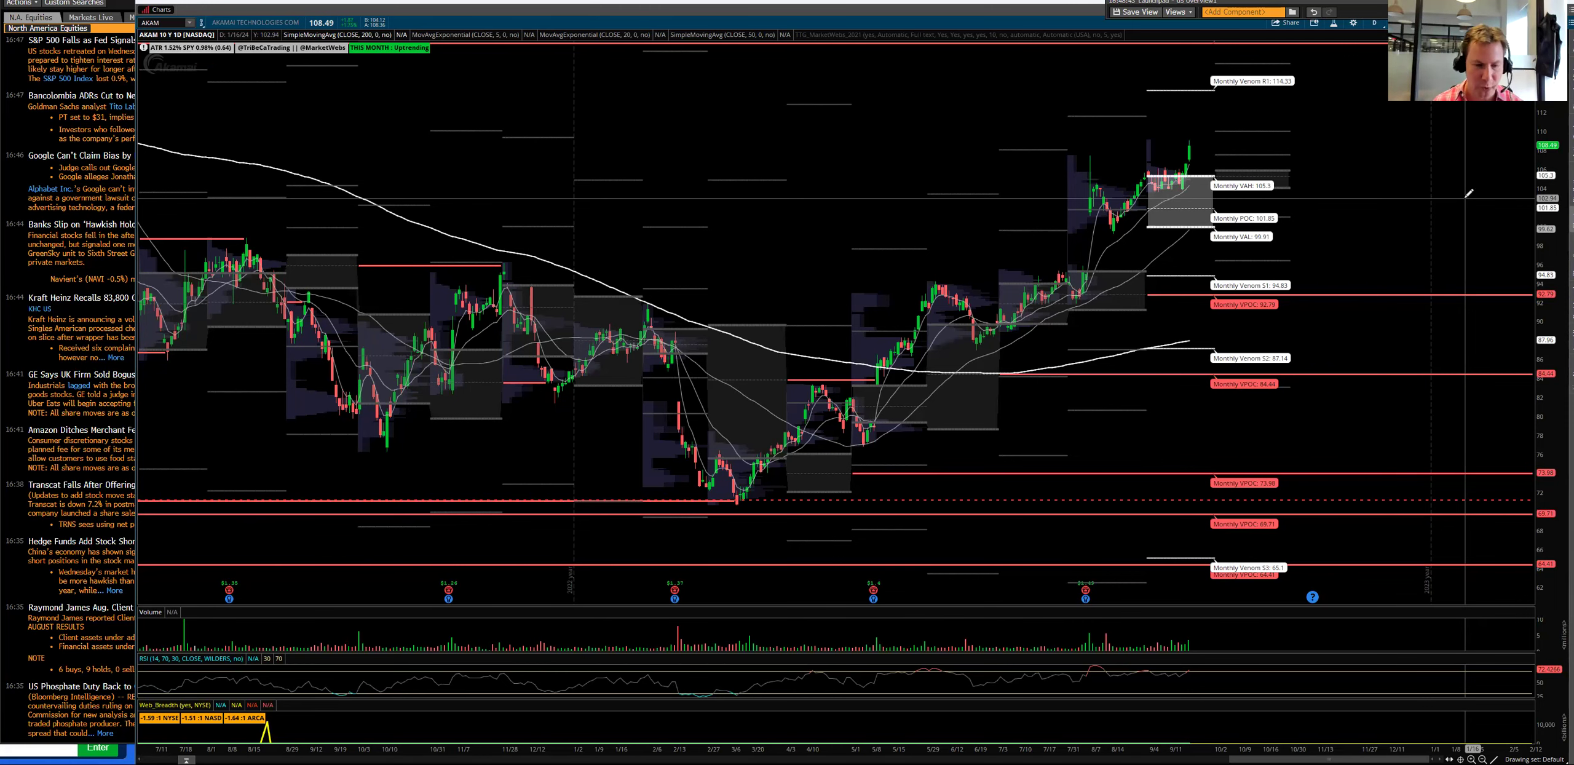
Step: In Slack's #trades log, highlight the AKAM second-target and third-target exit entries
mouse_move(186, 760)
click(185, 735)
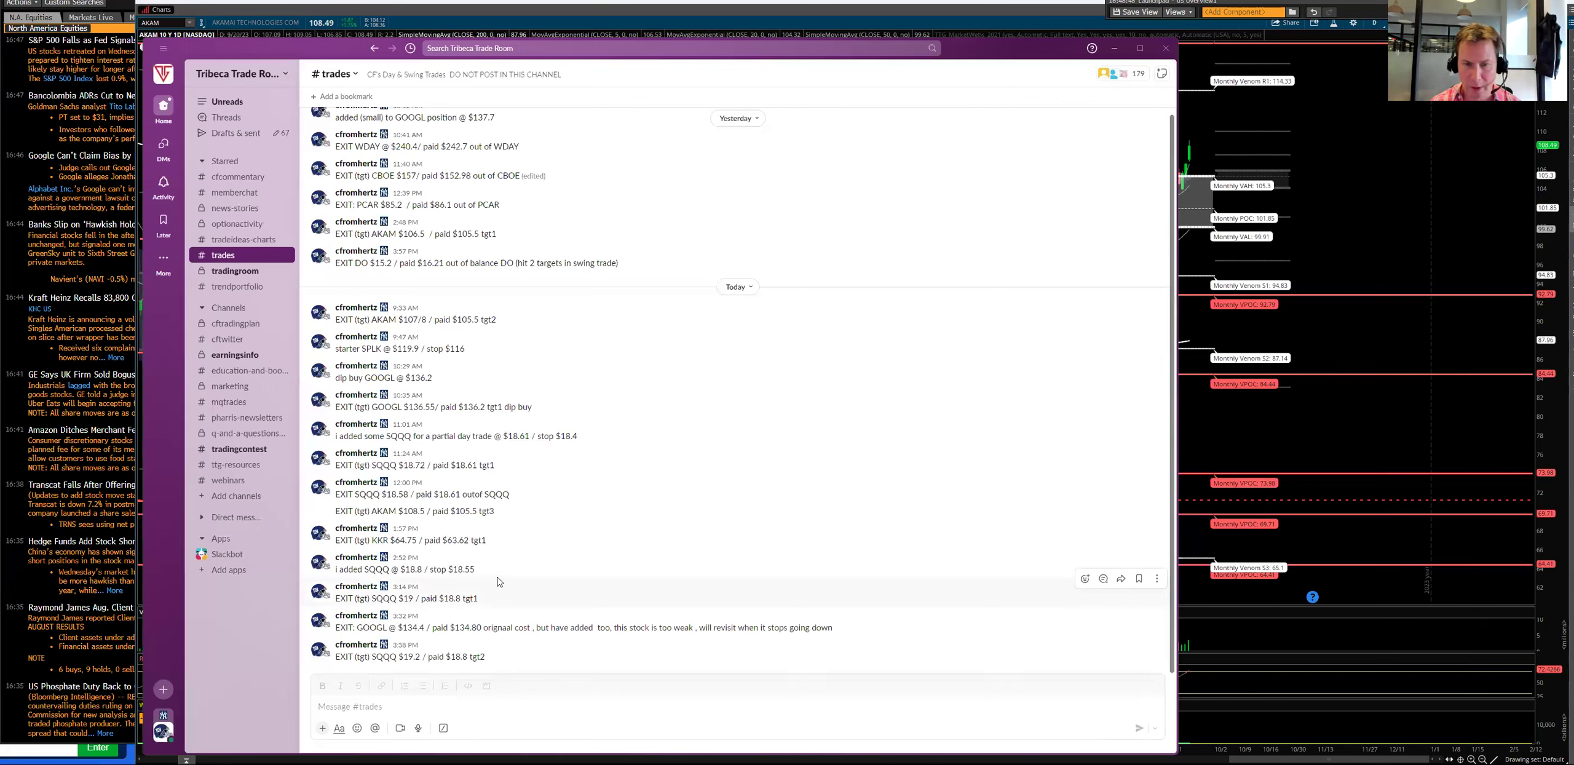
drag(518, 320, 451, 320)
click(531, 399)
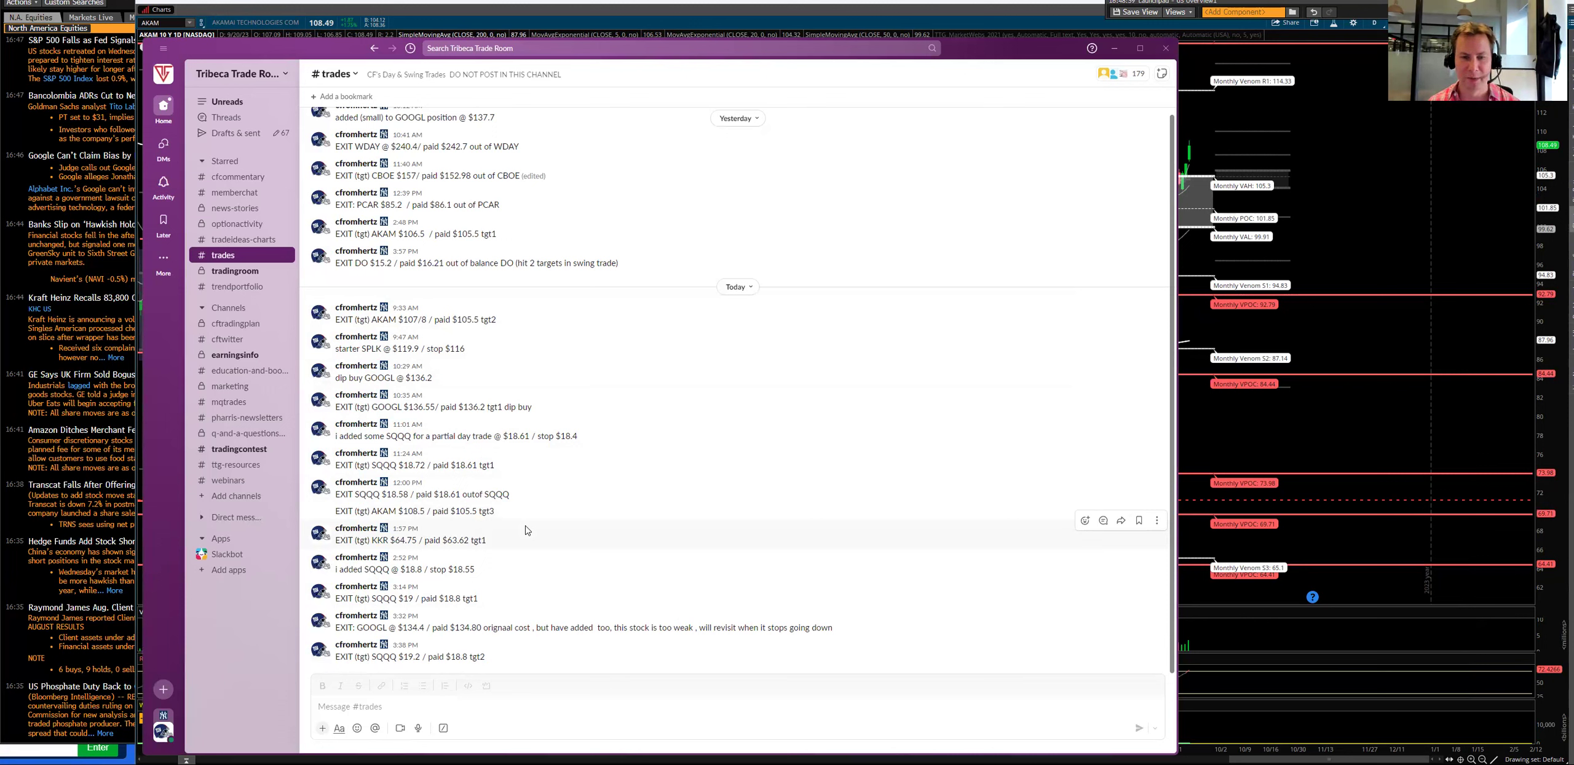
drag(497, 512, 336, 510)
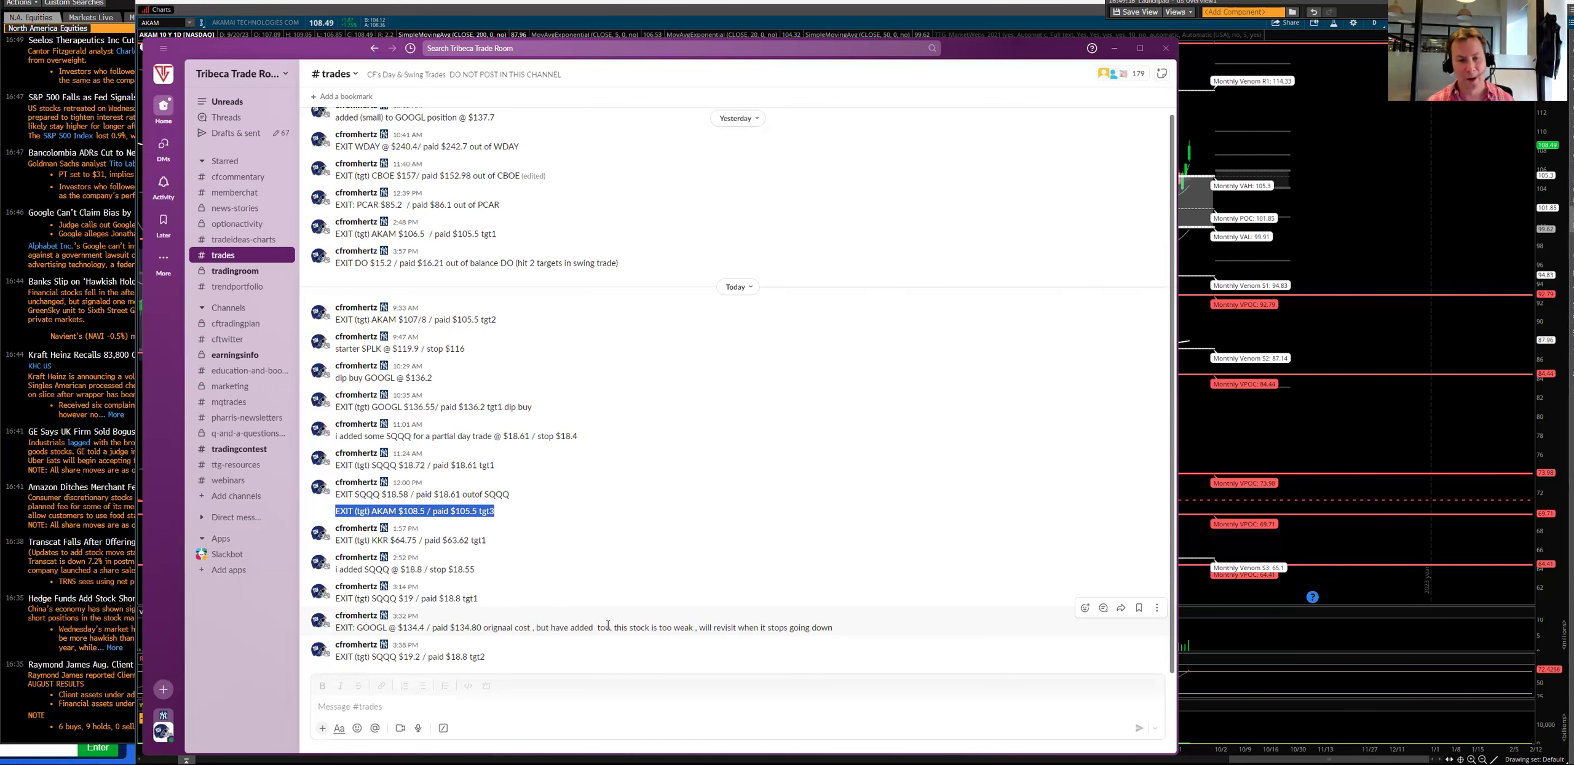
Step: Highlight the GOOGL exit comment and the SPLK entry's stop level
drag(513, 627, 340, 627)
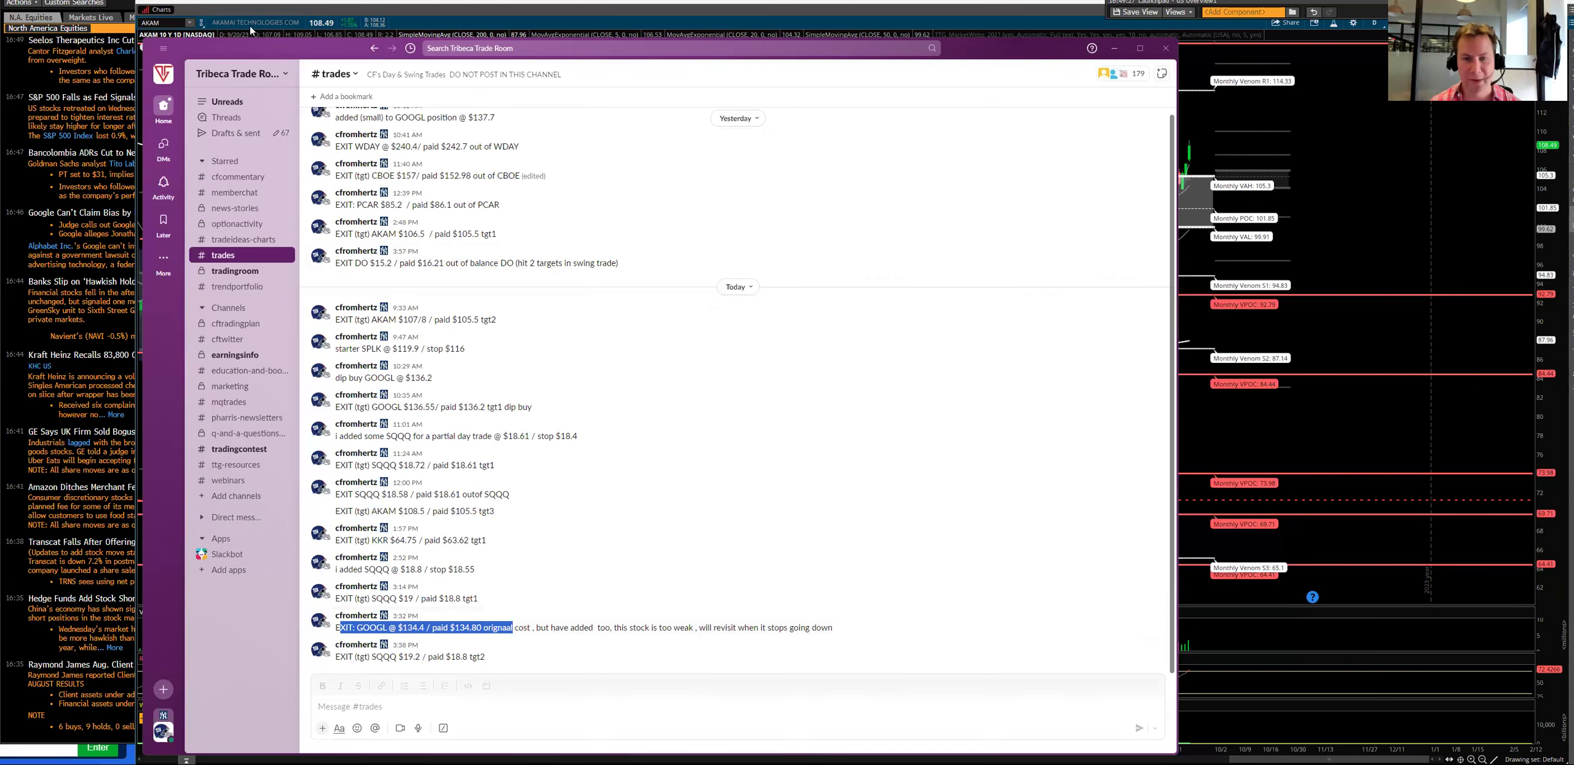
drag(468, 349, 407, 349)
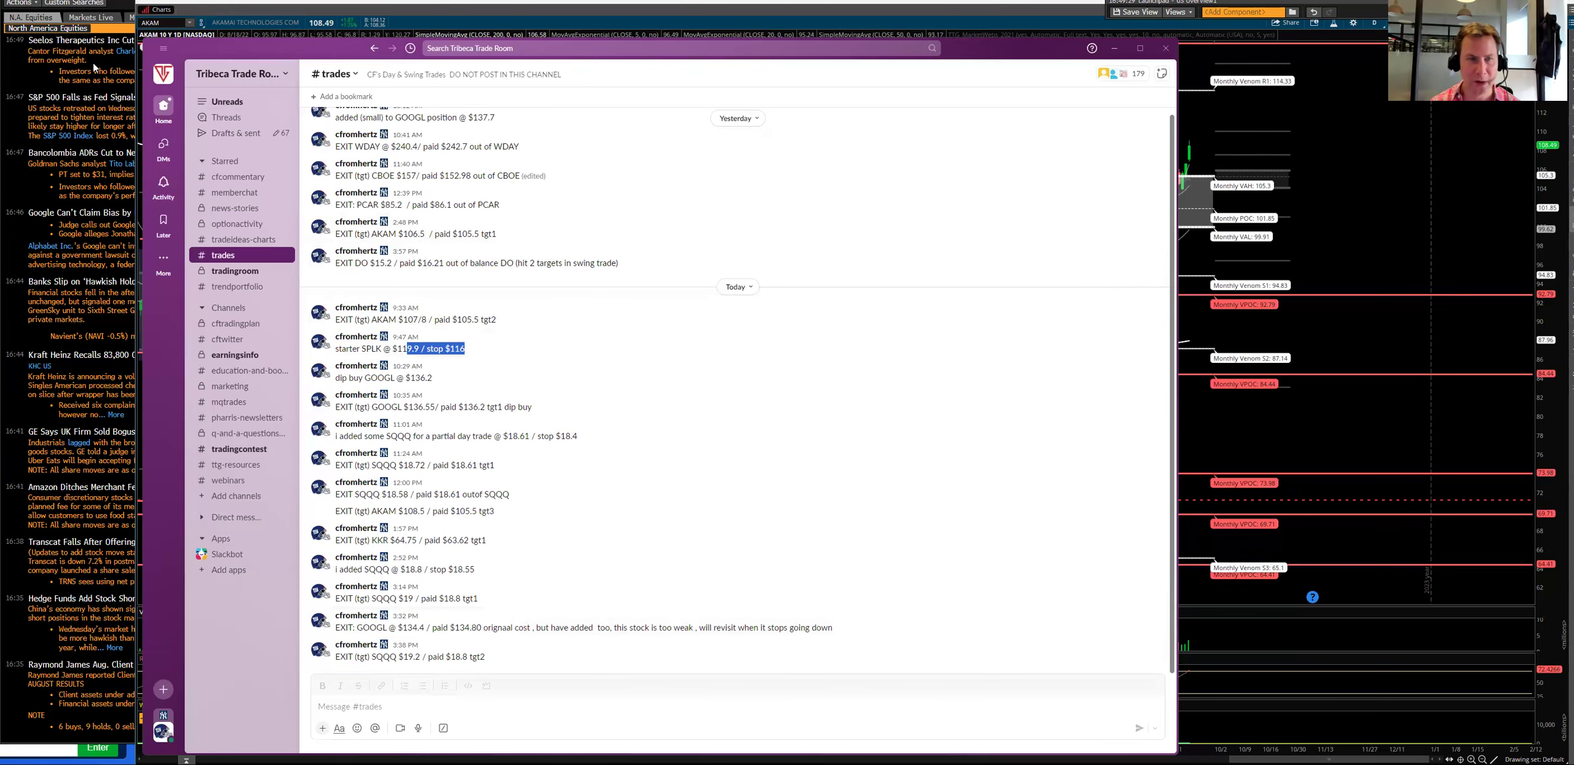
click(168, 23)
Step: Chart SPLK zoomed into its July–September moves, then return to the Slack trade room
text(SP)
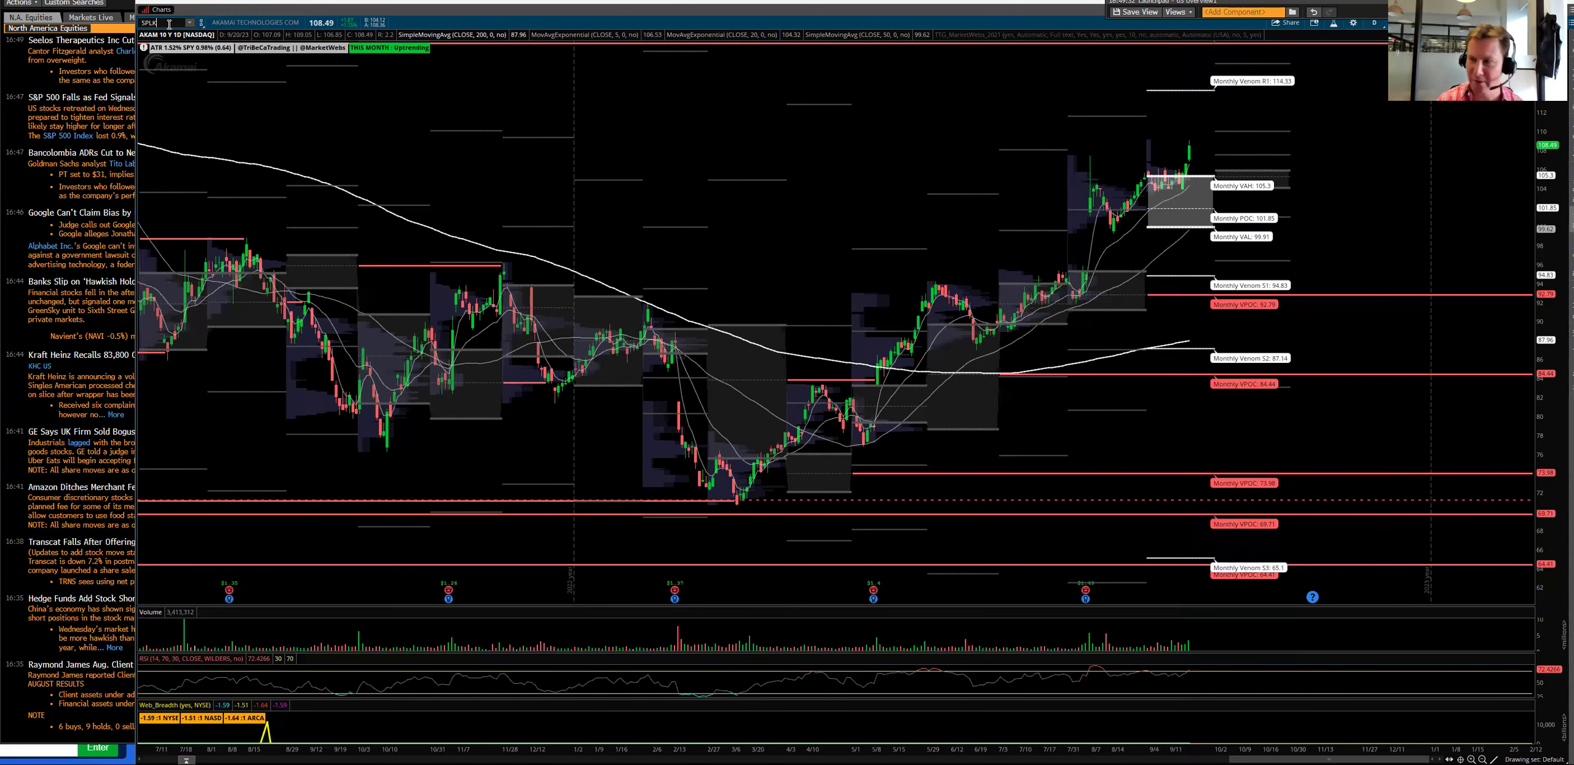
text(LK)
key(Return)
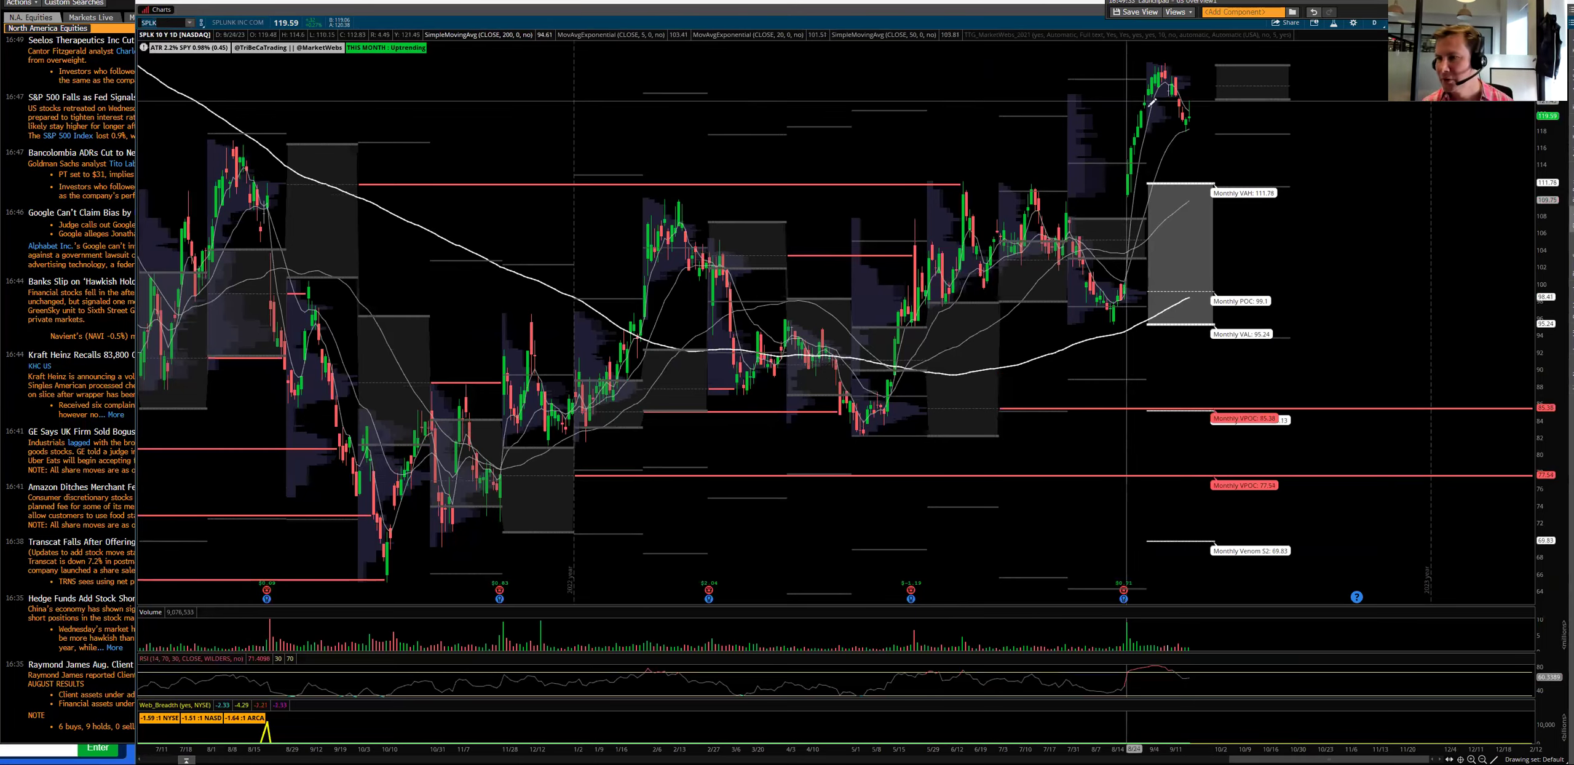
scroll(1150, 104, up, 5)
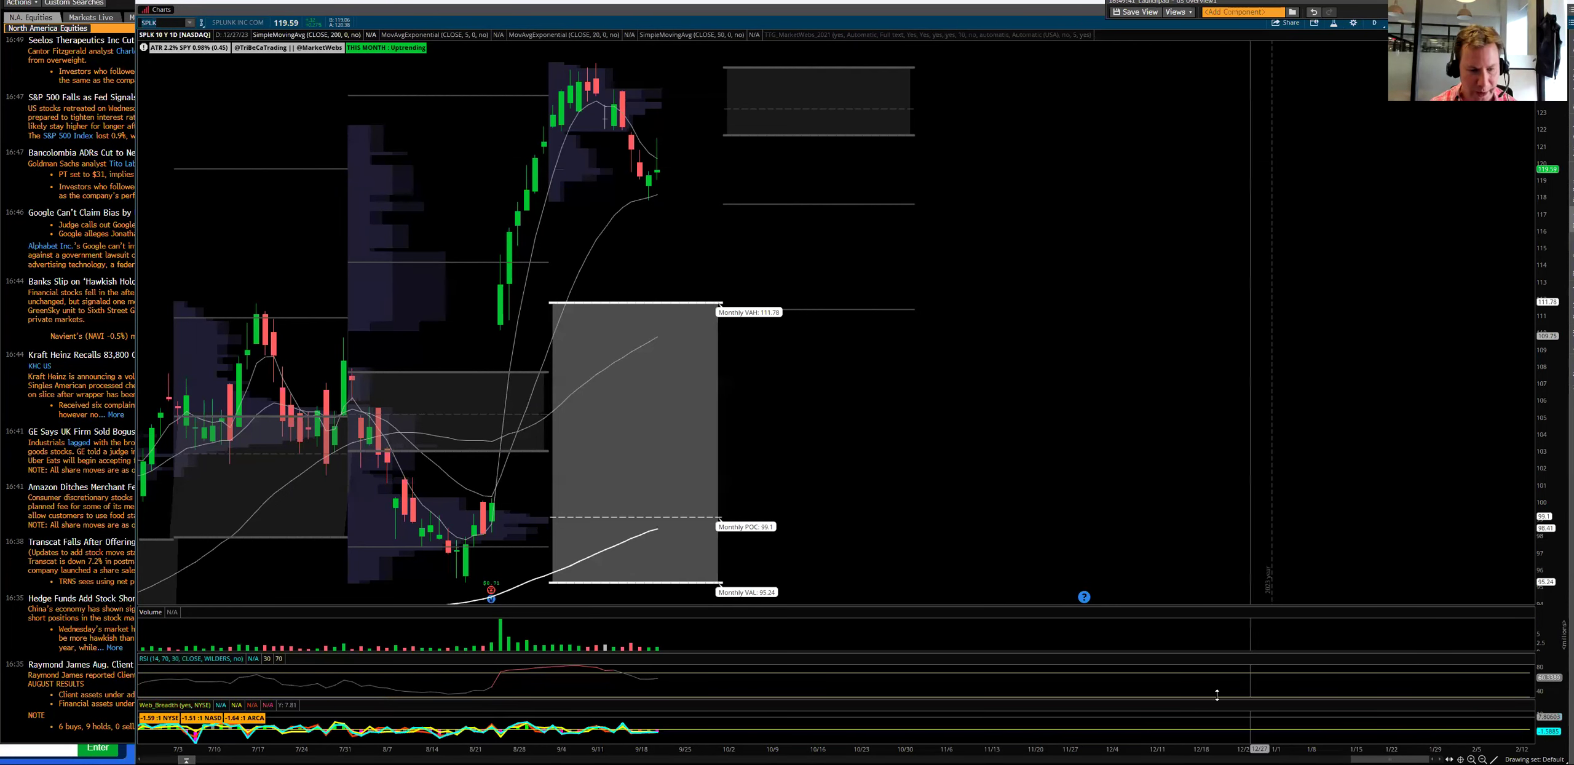
mouse_move(382, 764)
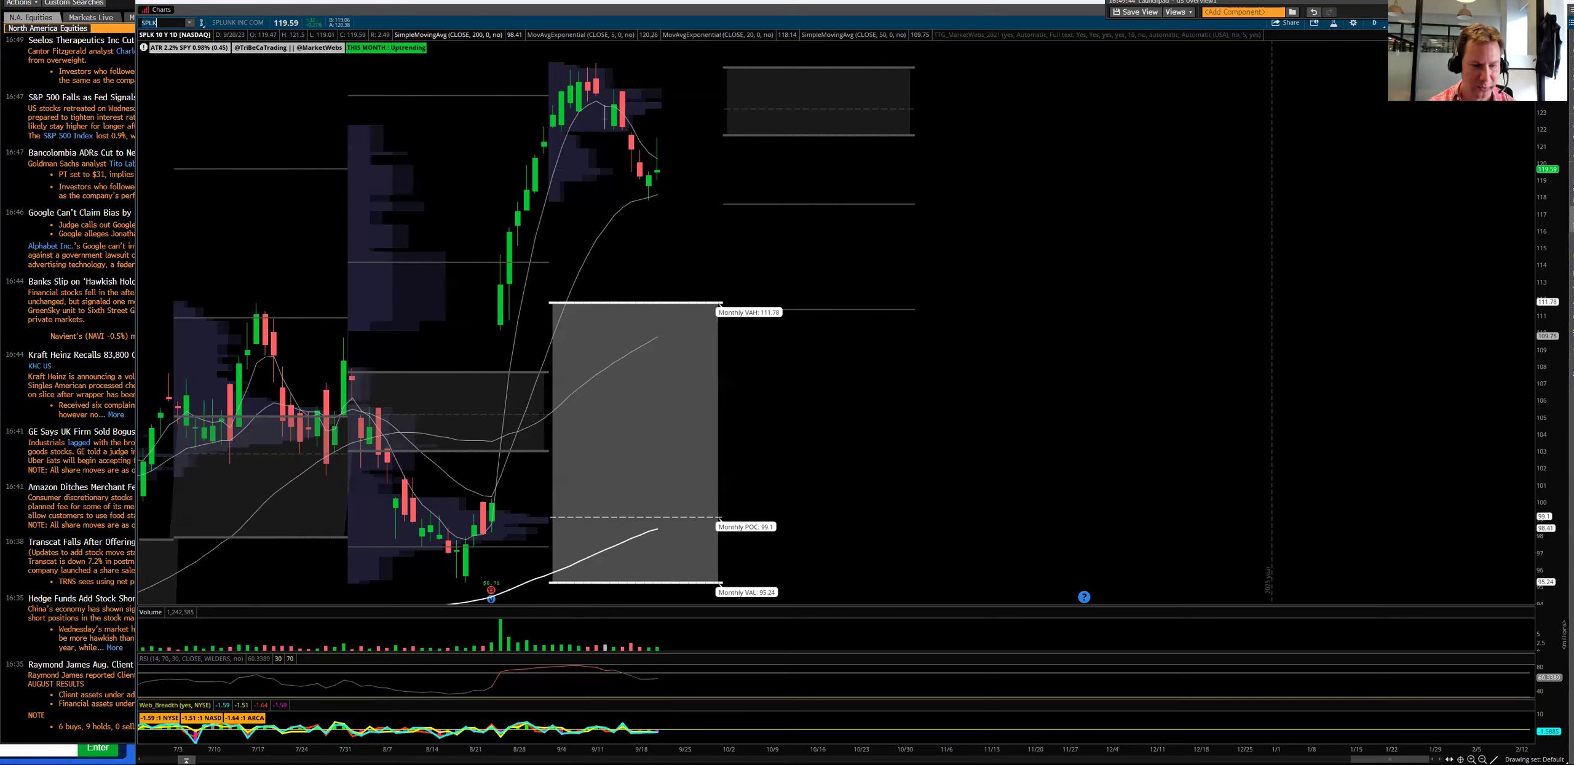
key(alt+Tab)
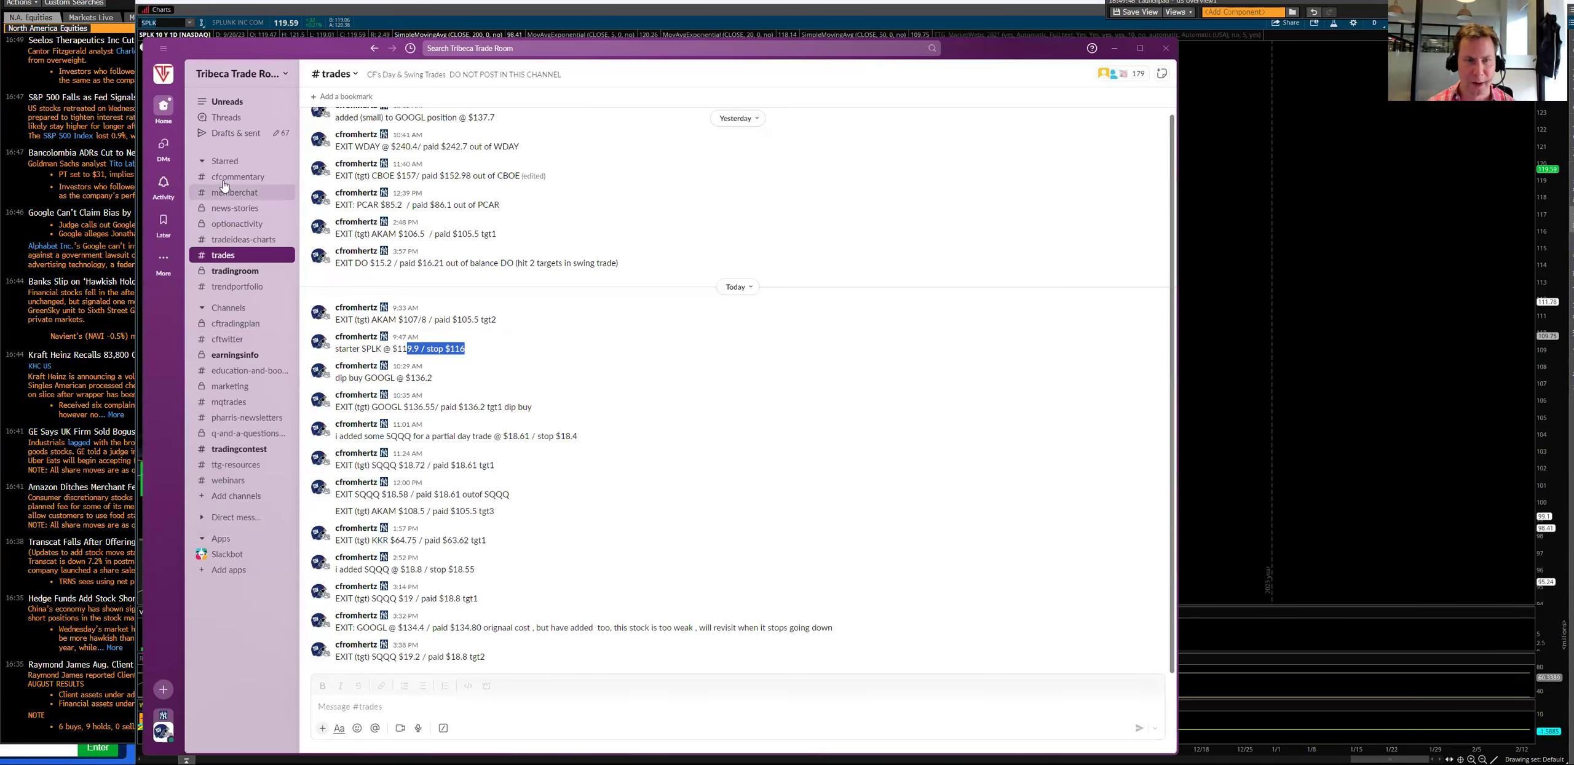
Step: In #cfcommentary, open the morning $NYSI breadth chart full-size and advance to $NASI
click(227, 179)
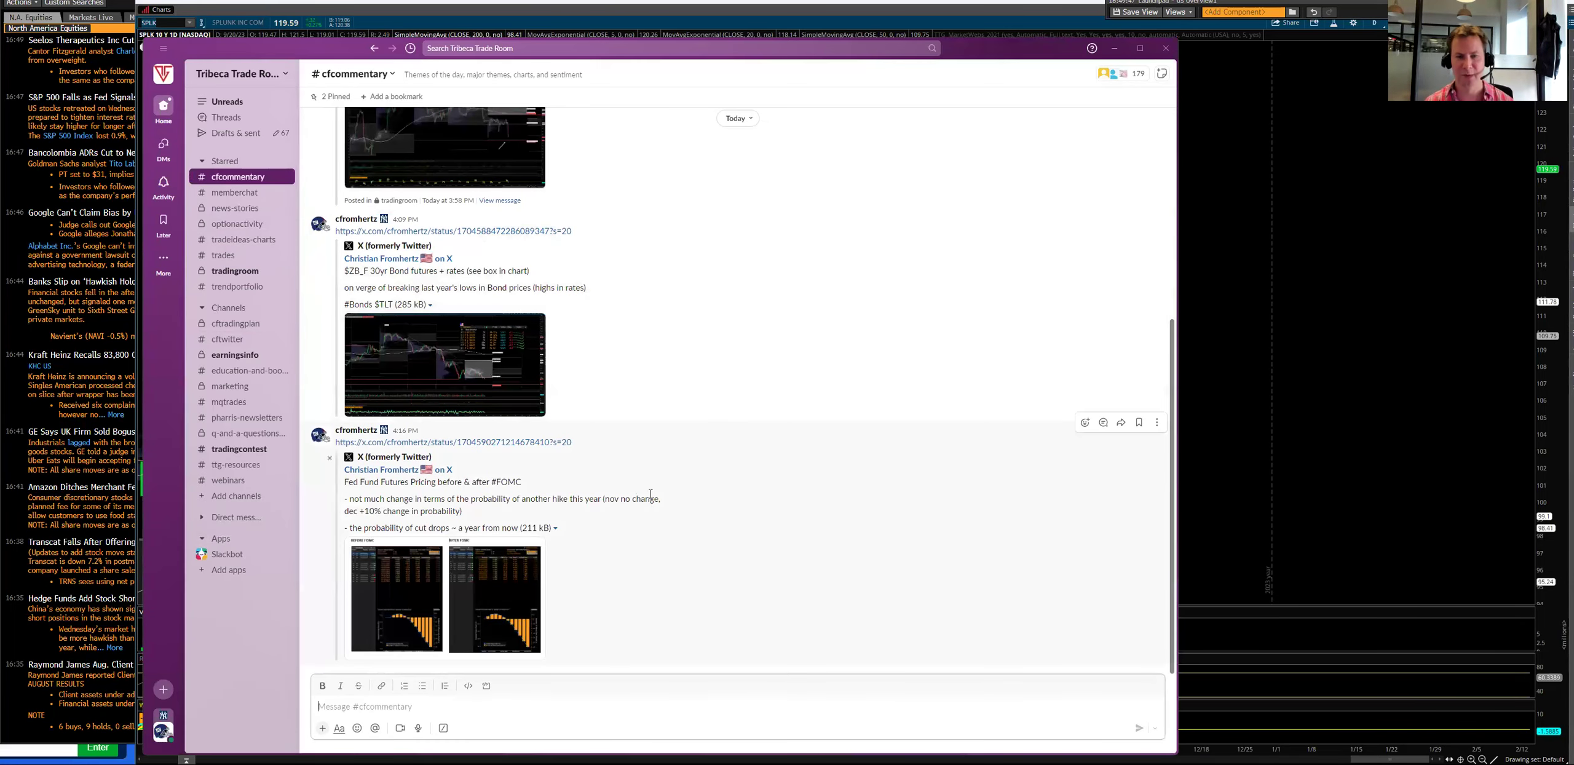
scroll(660, 502, up, 3)
scroll(660, 502, up, 10)
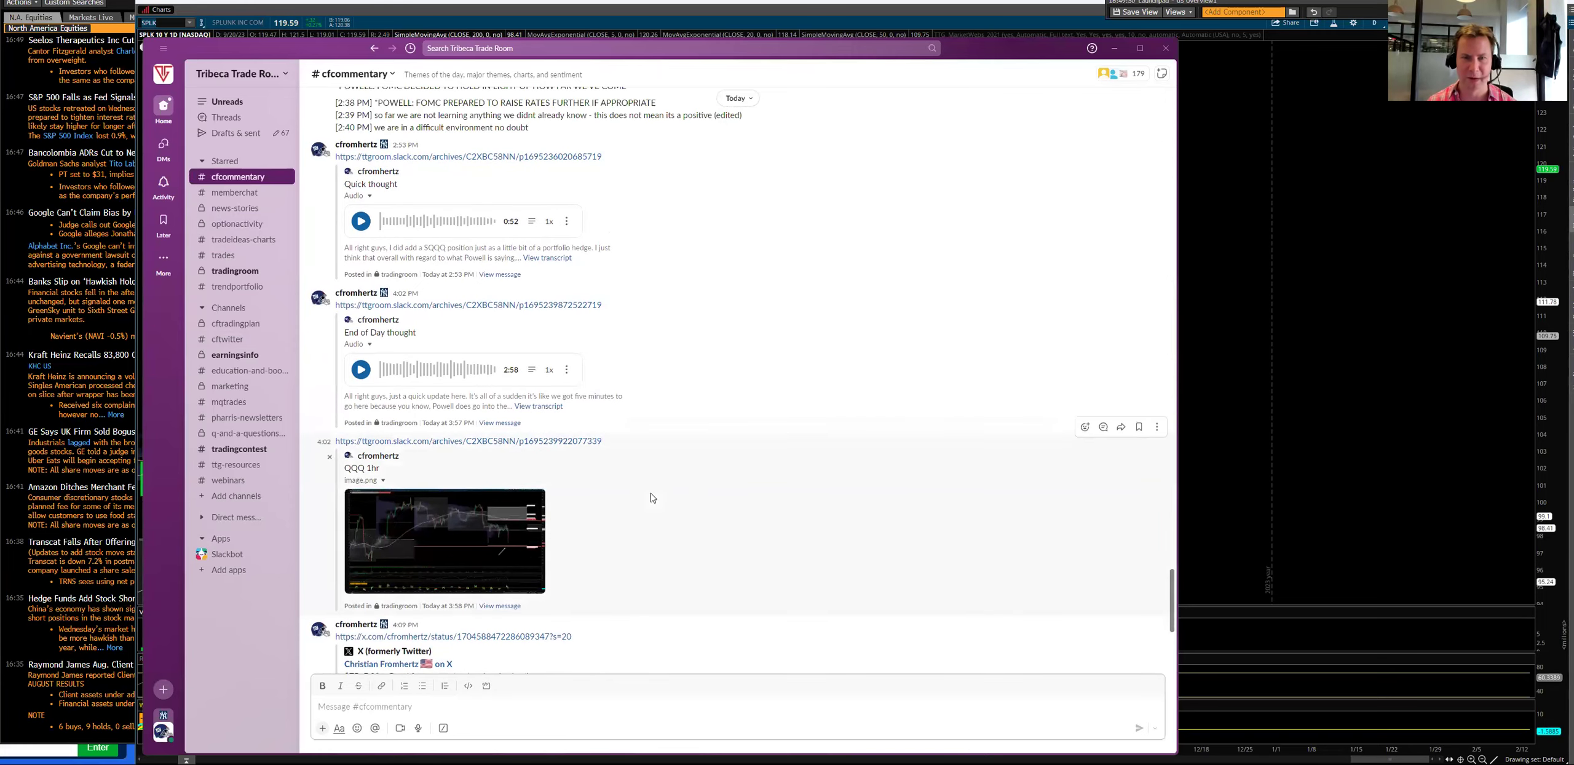
scroll(643, 521, up, 8)
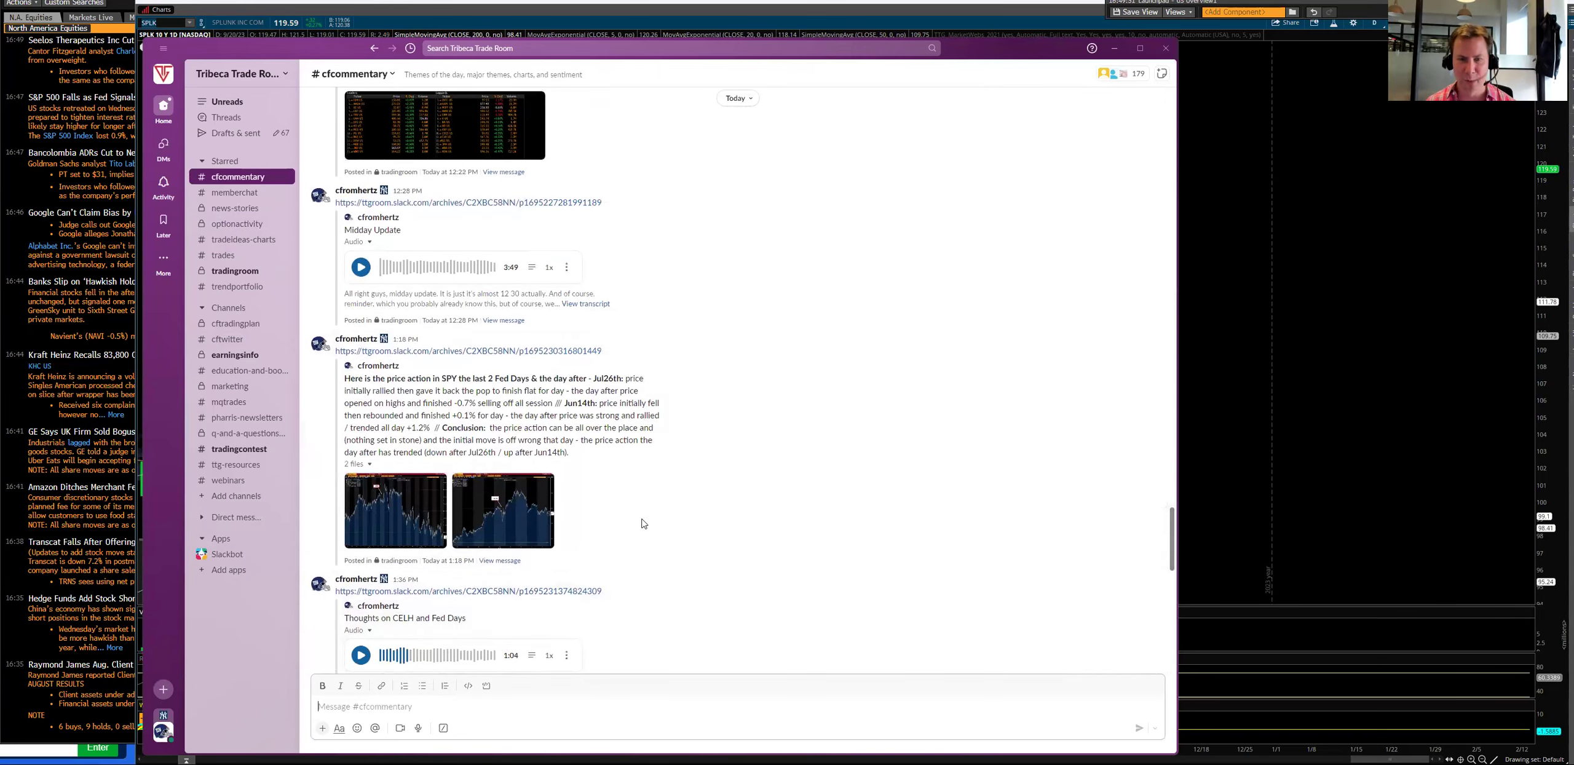
scroll(643, 521, up, 10)
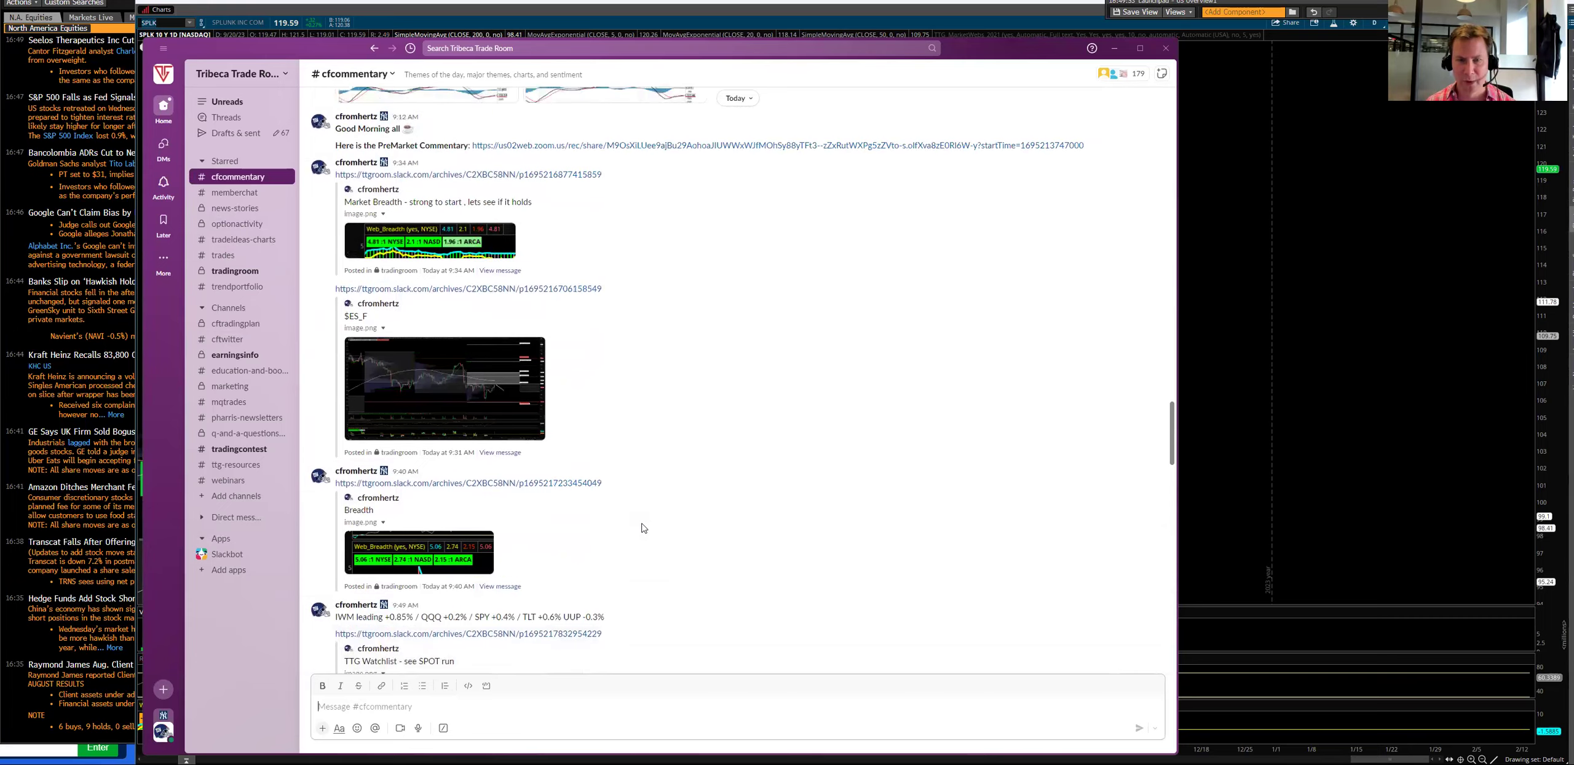
scroll(643, 529, up, 2)
scroll(643, 529, down, 2)
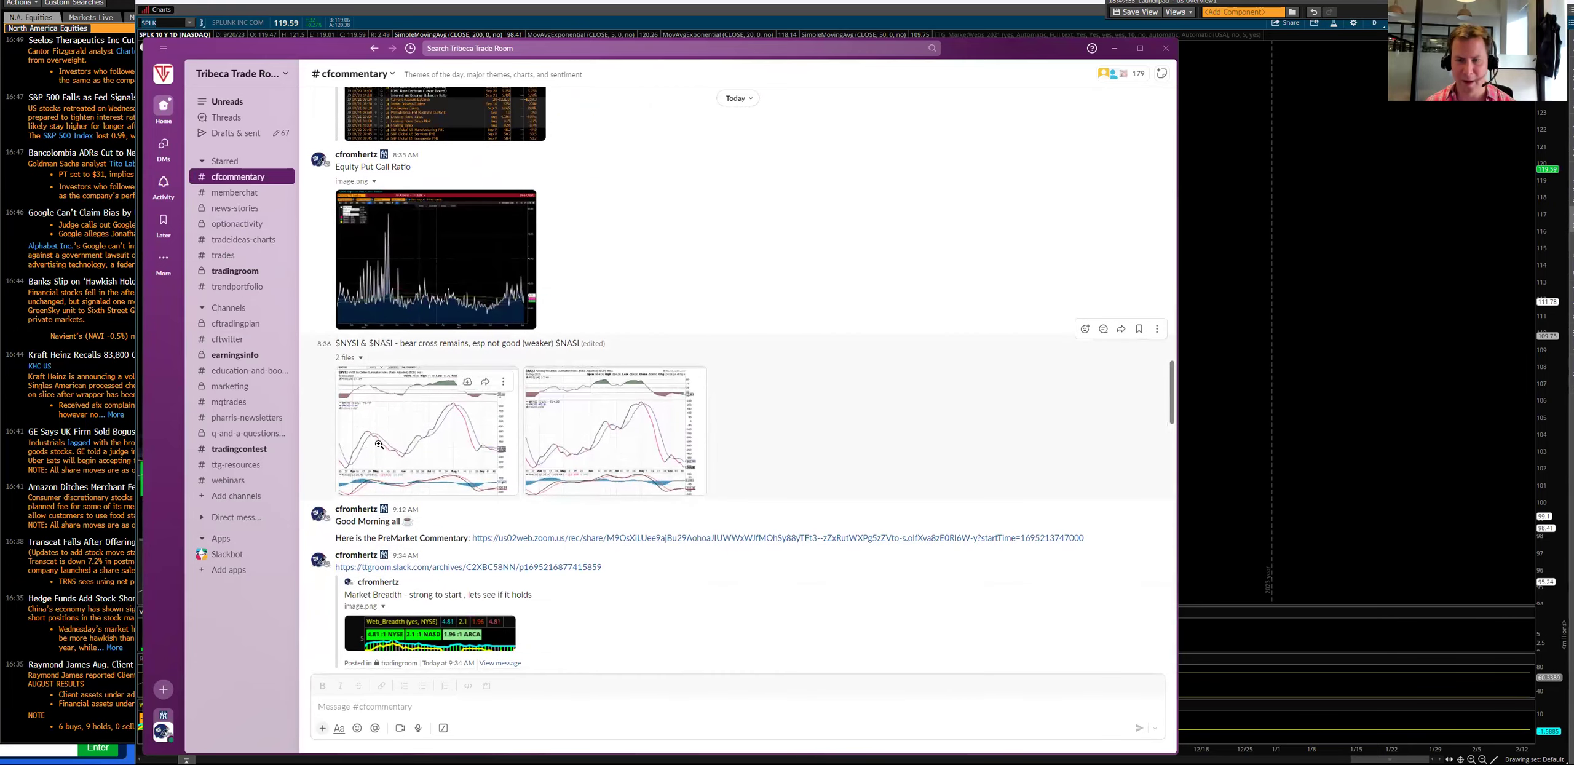
click(384, 447)
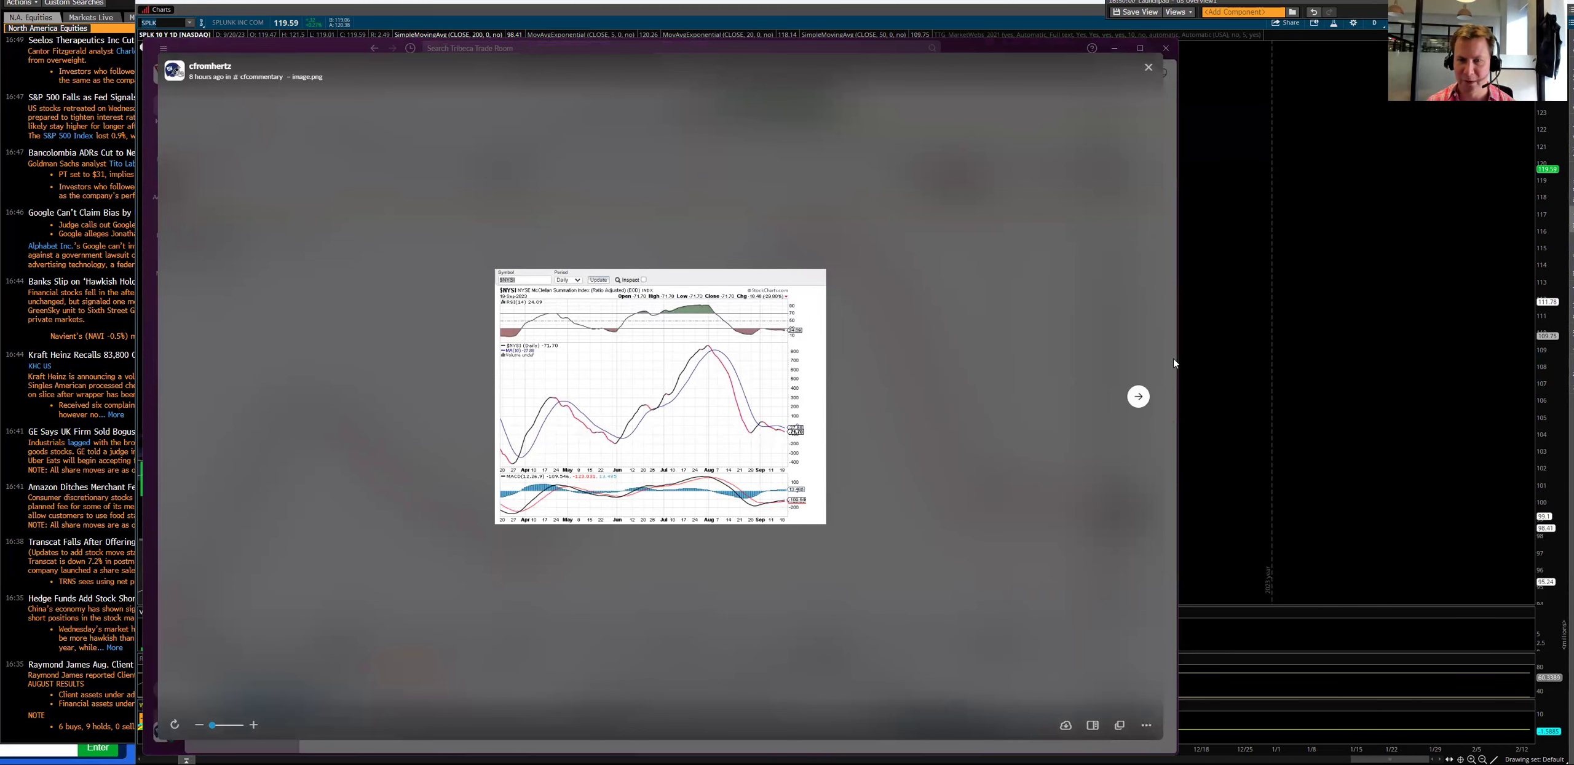
click(1139, 397)
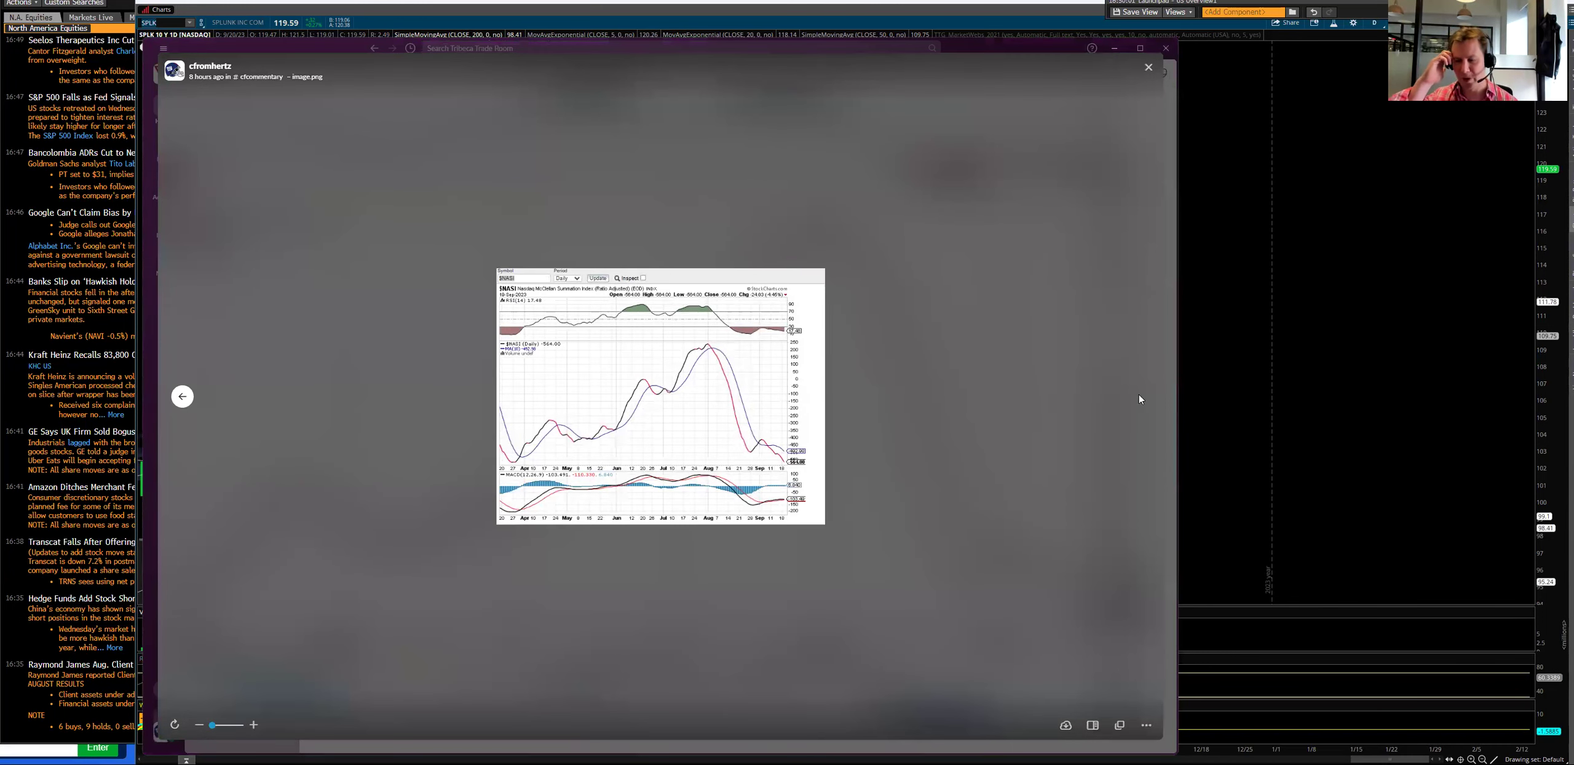